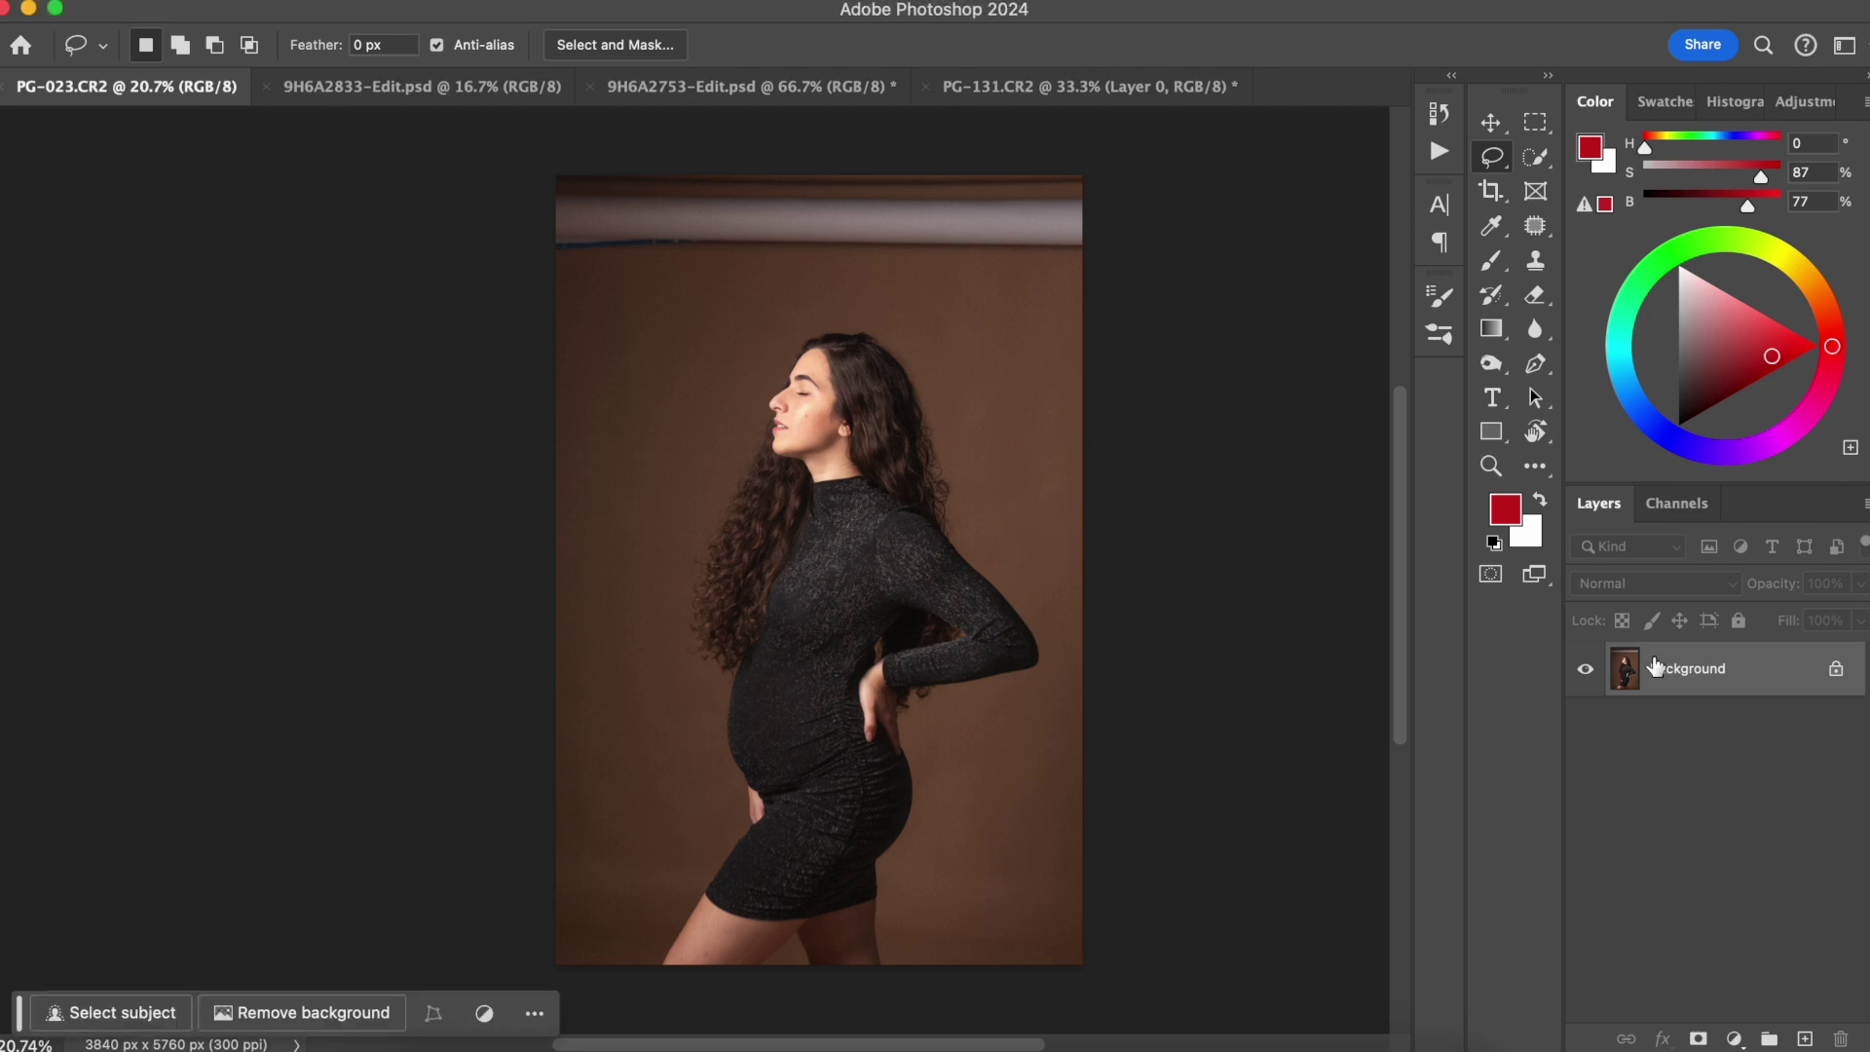
Duplicate the Background layer and name the copy Liquify
key(ctrl+j)
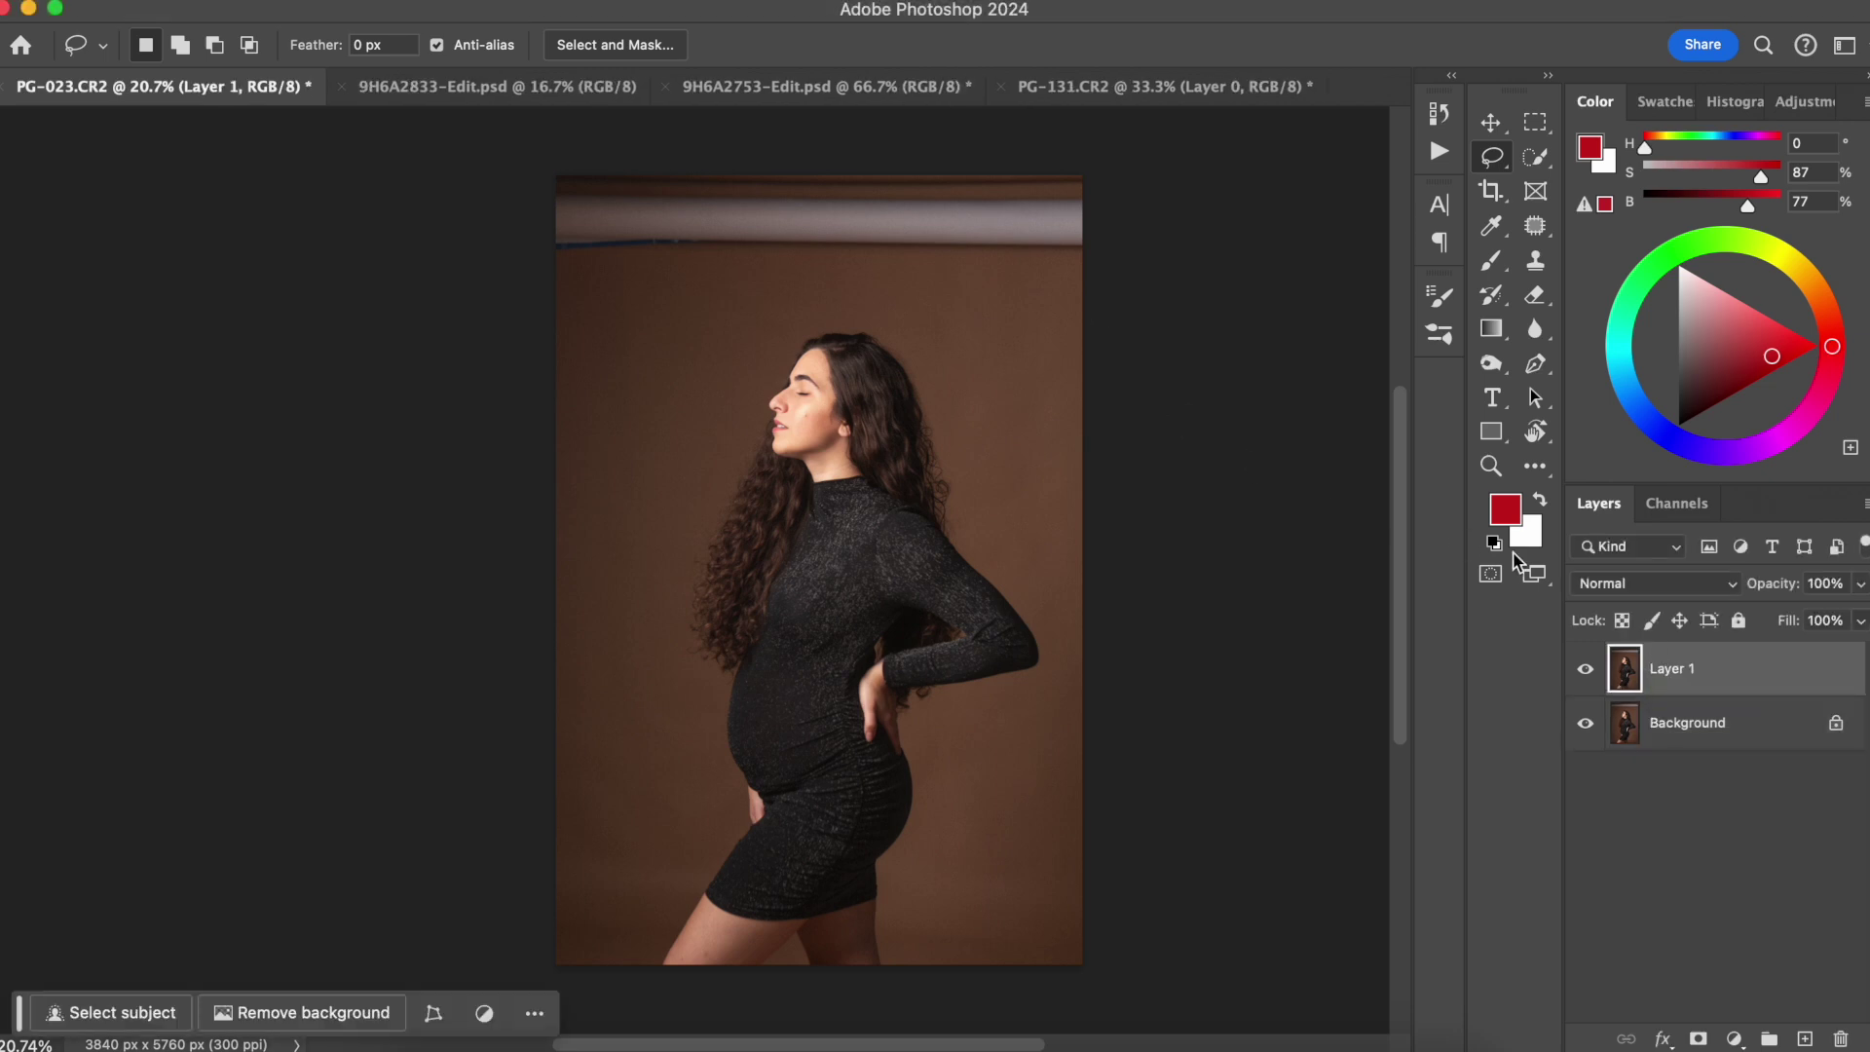
double_click(1673, 668)
text(Liquify)
click(1738, 684)
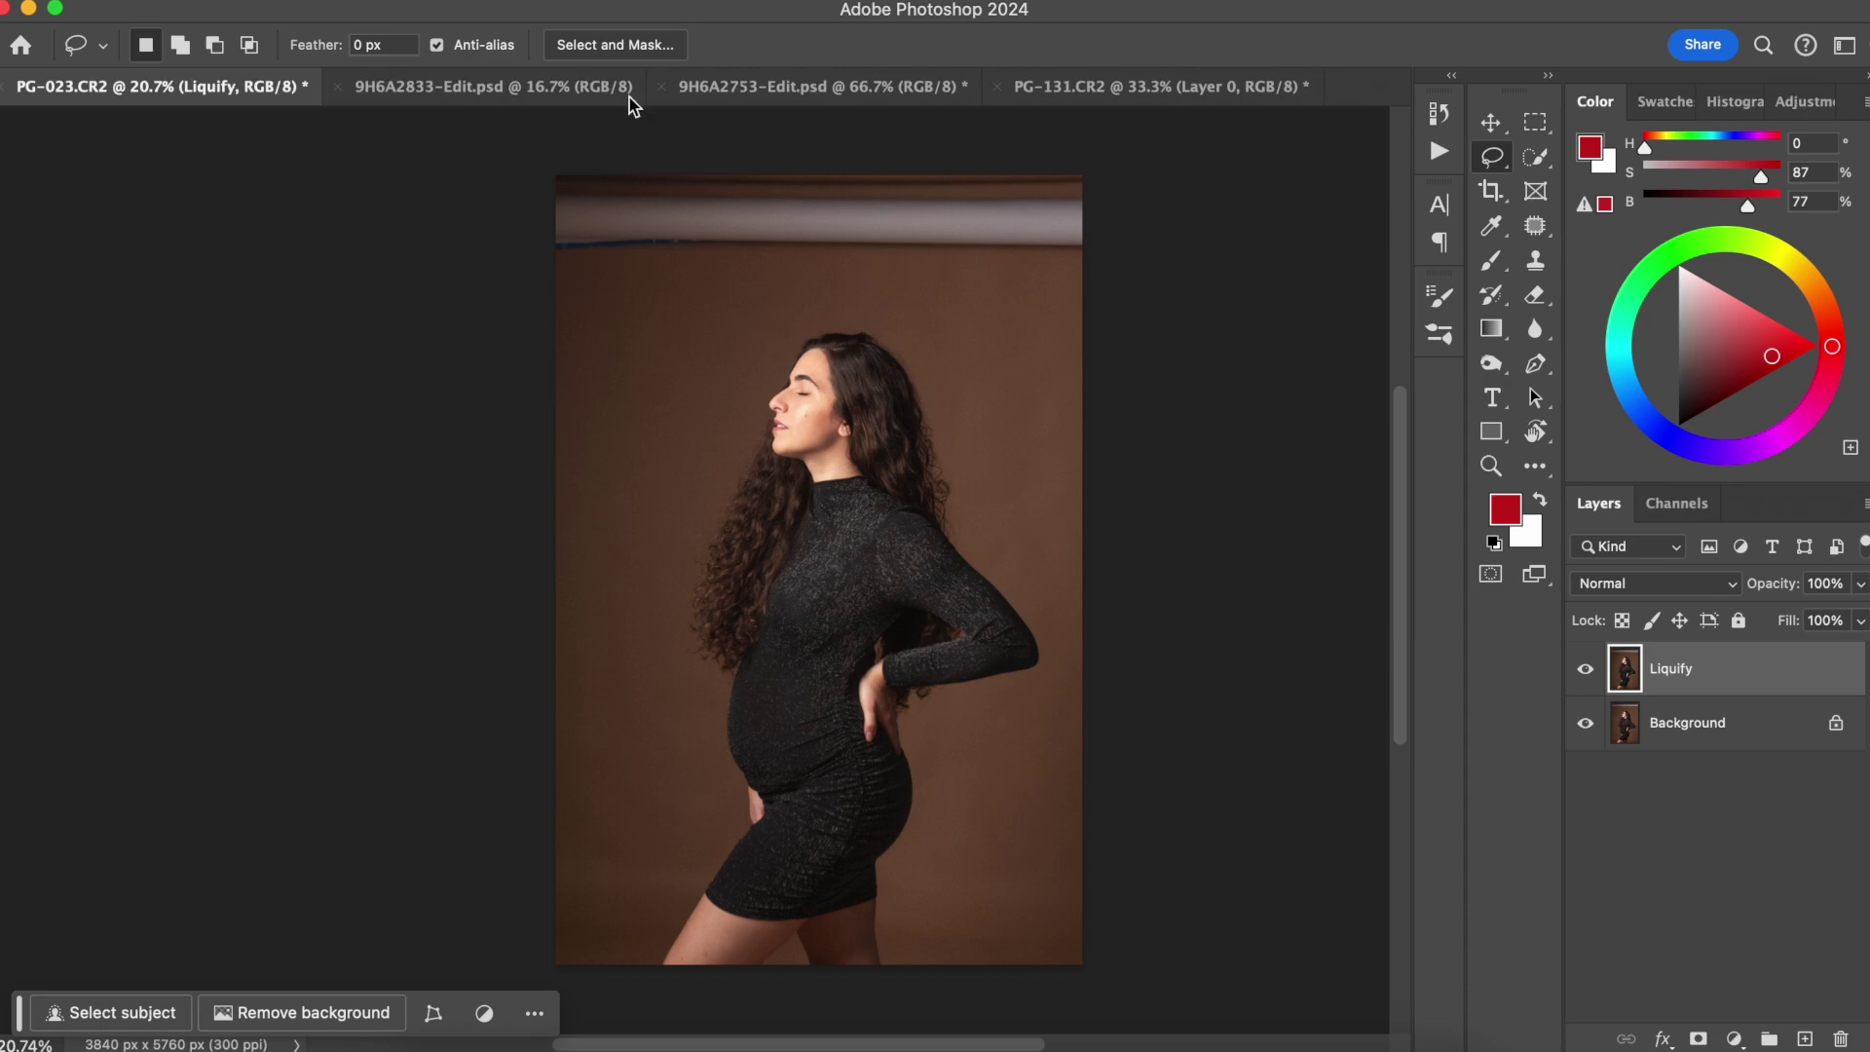
Open the Liquify filter on the Liquify layer with Shift+Cmd+X
click(641, 3)
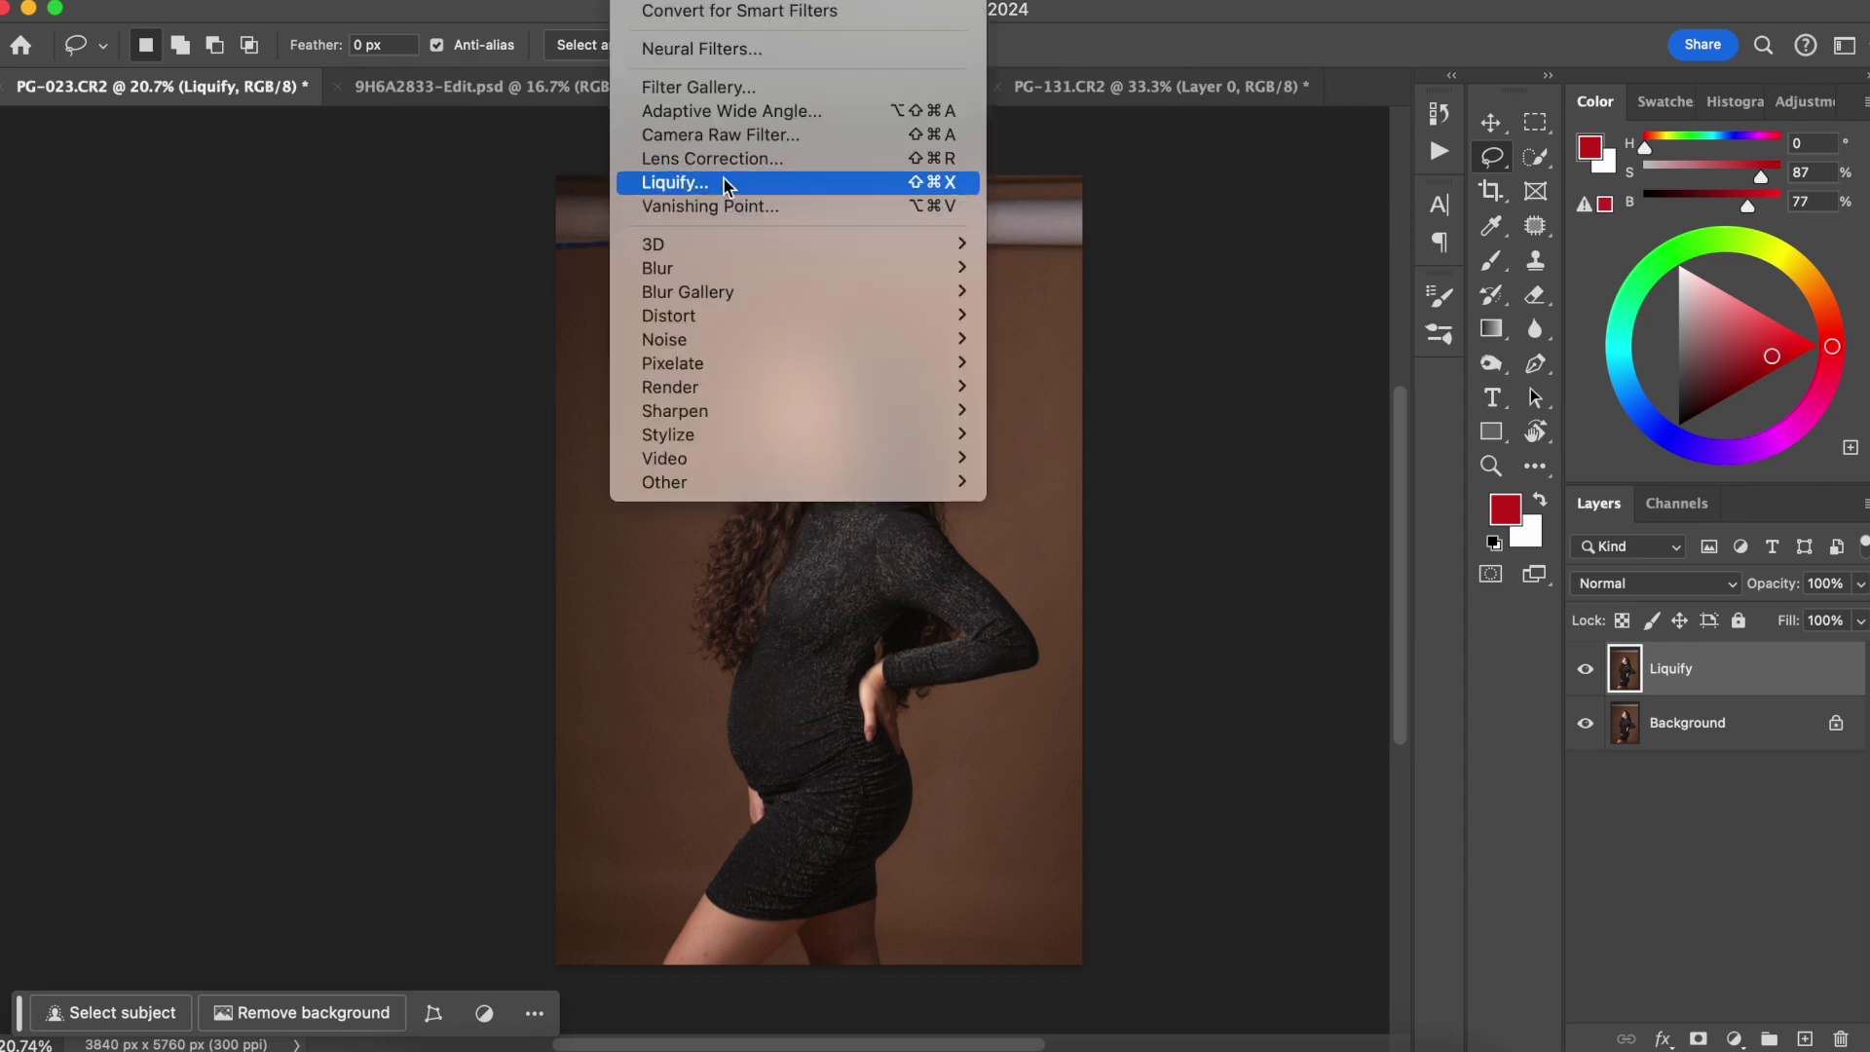
click(479, 324)
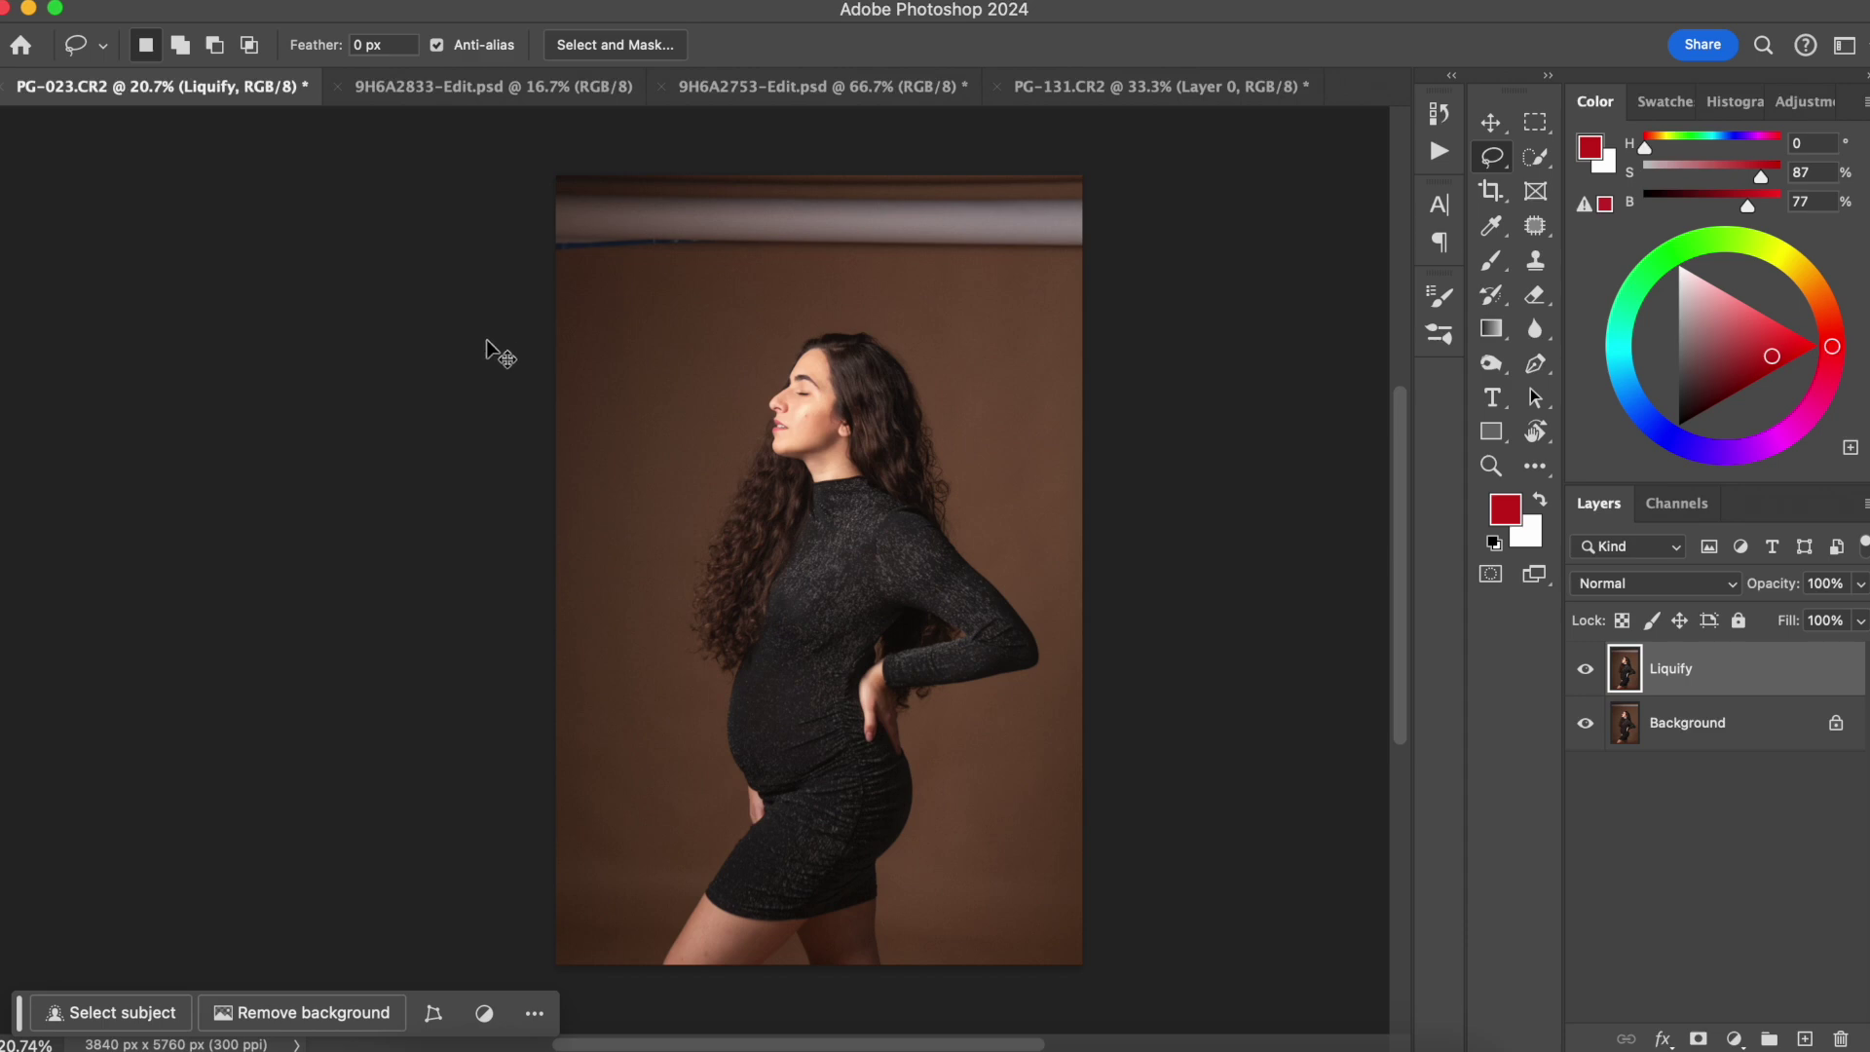
key(super+shift+x)
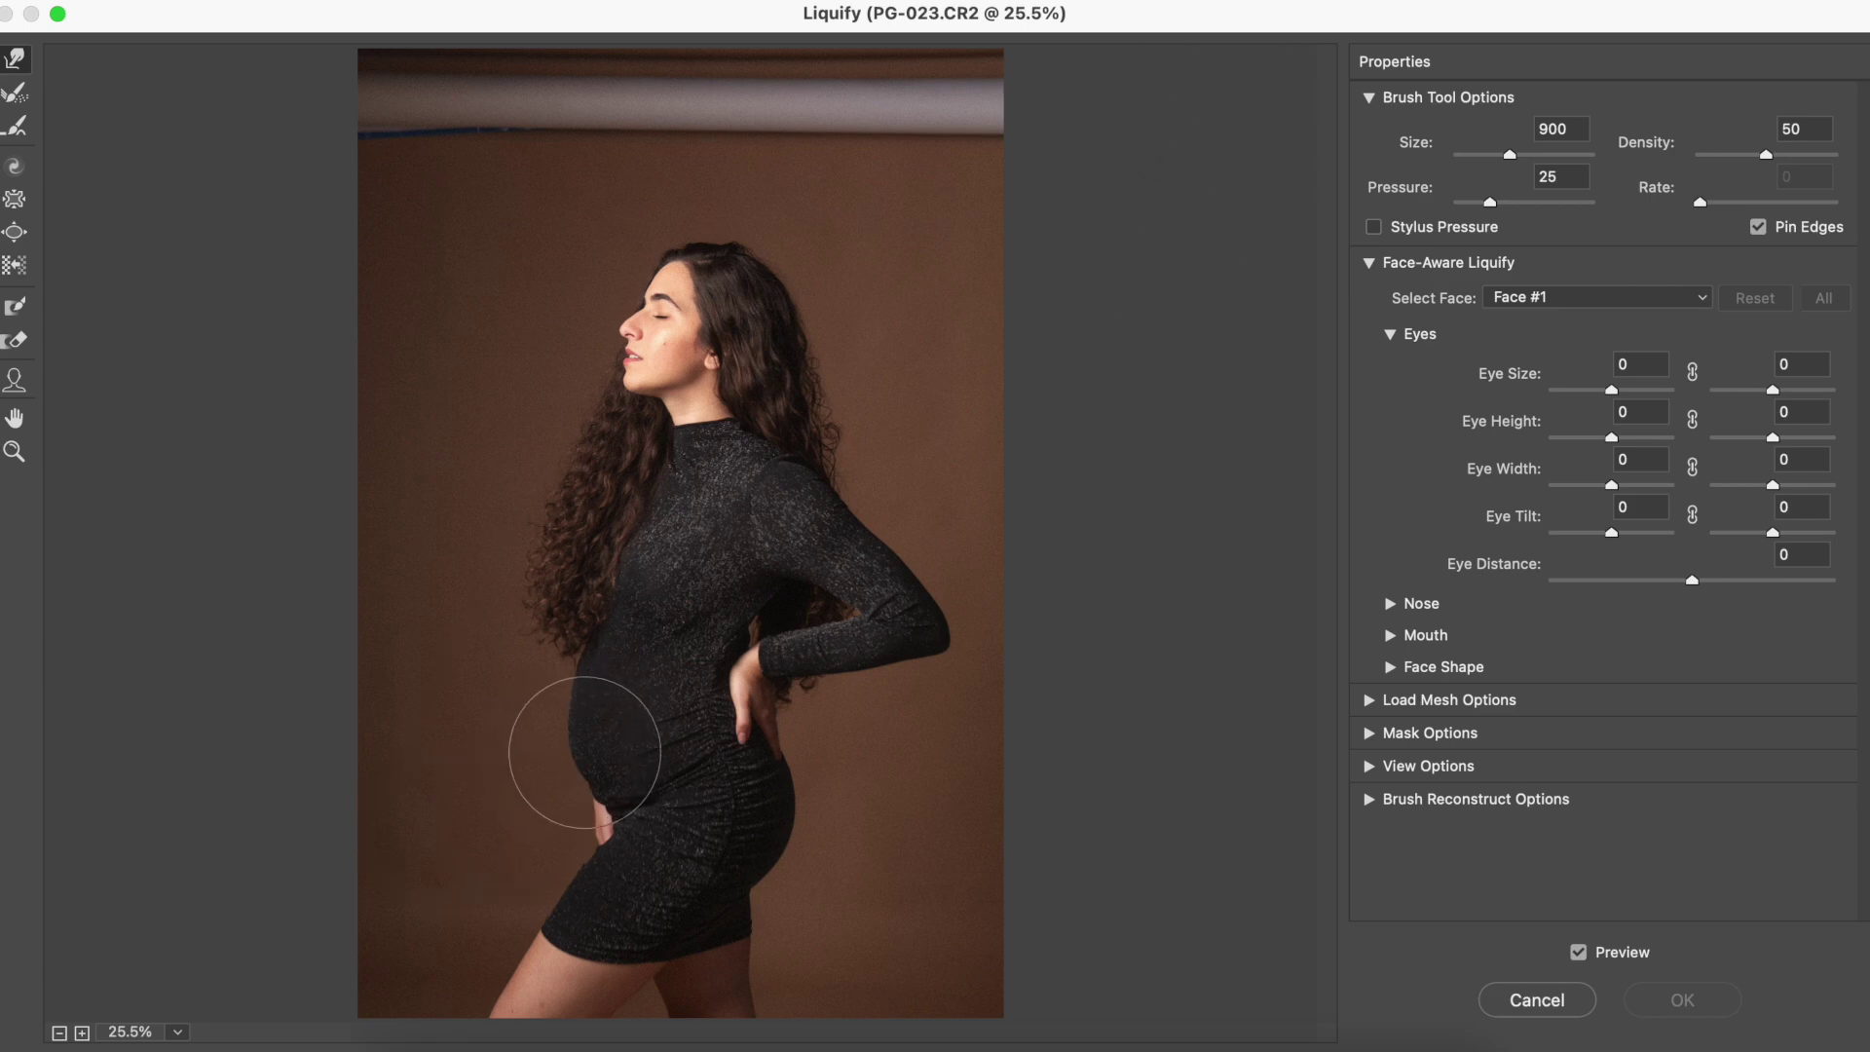
Push the upper belly outward with the Forward Warp tool, then enlarge the brush to 1400
key(bracketright)
key(bracketright)
key(bracketright)
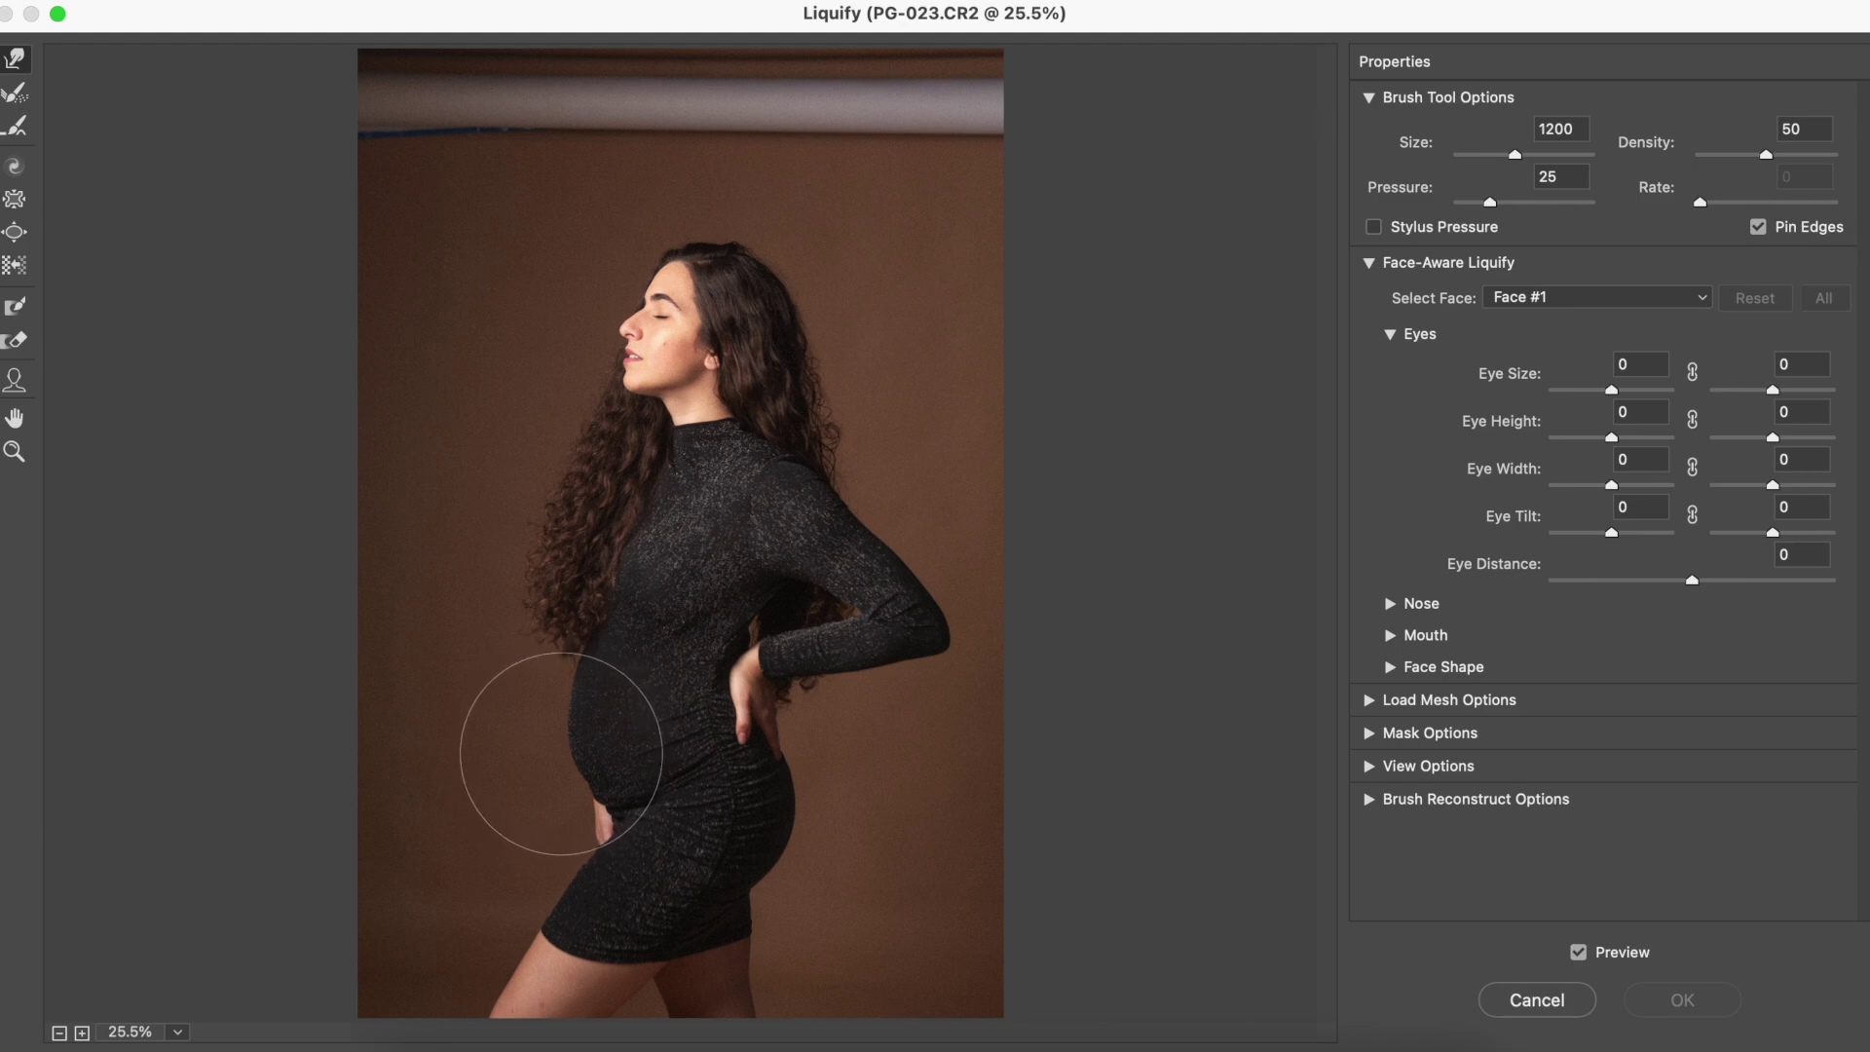
key(bracketleft)
key(bracketleft)
key(bracketleft)
key(bracketleft)
key(bracketleft)
key(bracketleft)
key(bracketleft)
key(bracketleft)
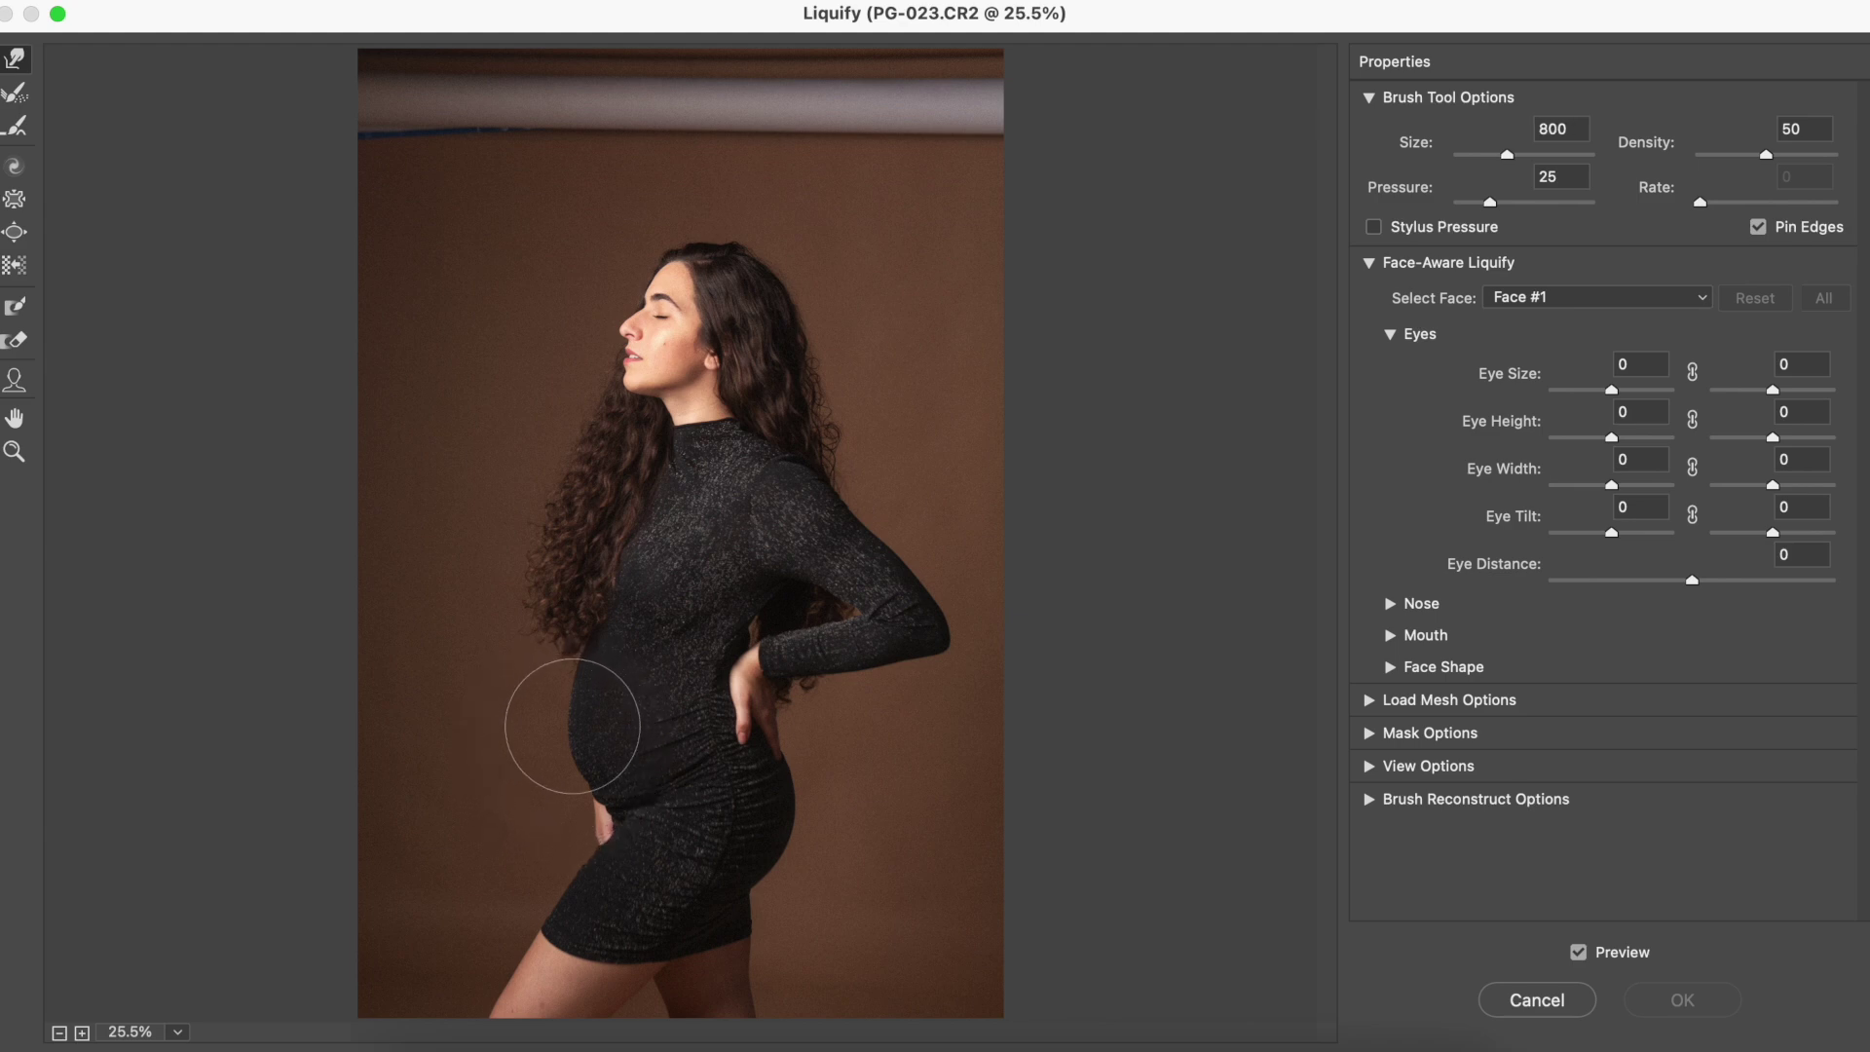
key(bracketleft)
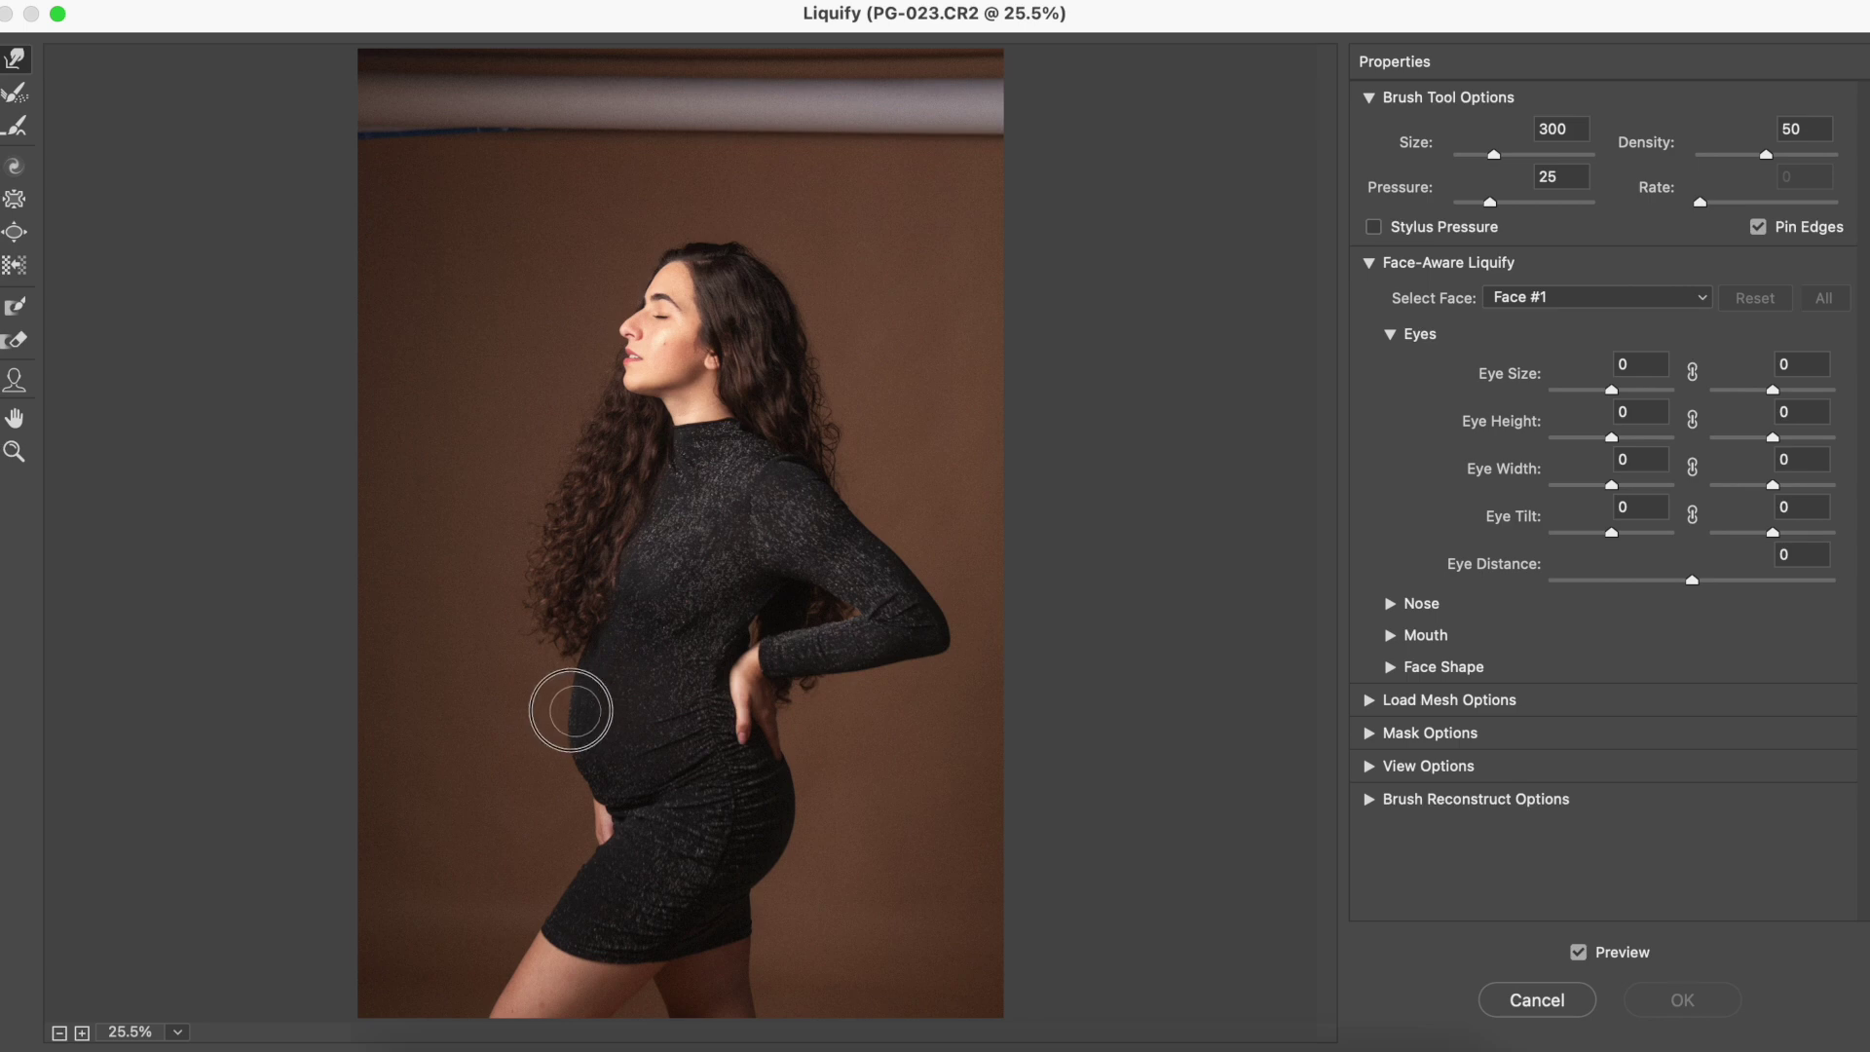
mouse_move(568, 710)
mouse_down()
mouse_move(566, 766)
mouse_move(603, 782)
mouse_move(570, 805)
mouse_move(595, 774)
mouse_up()
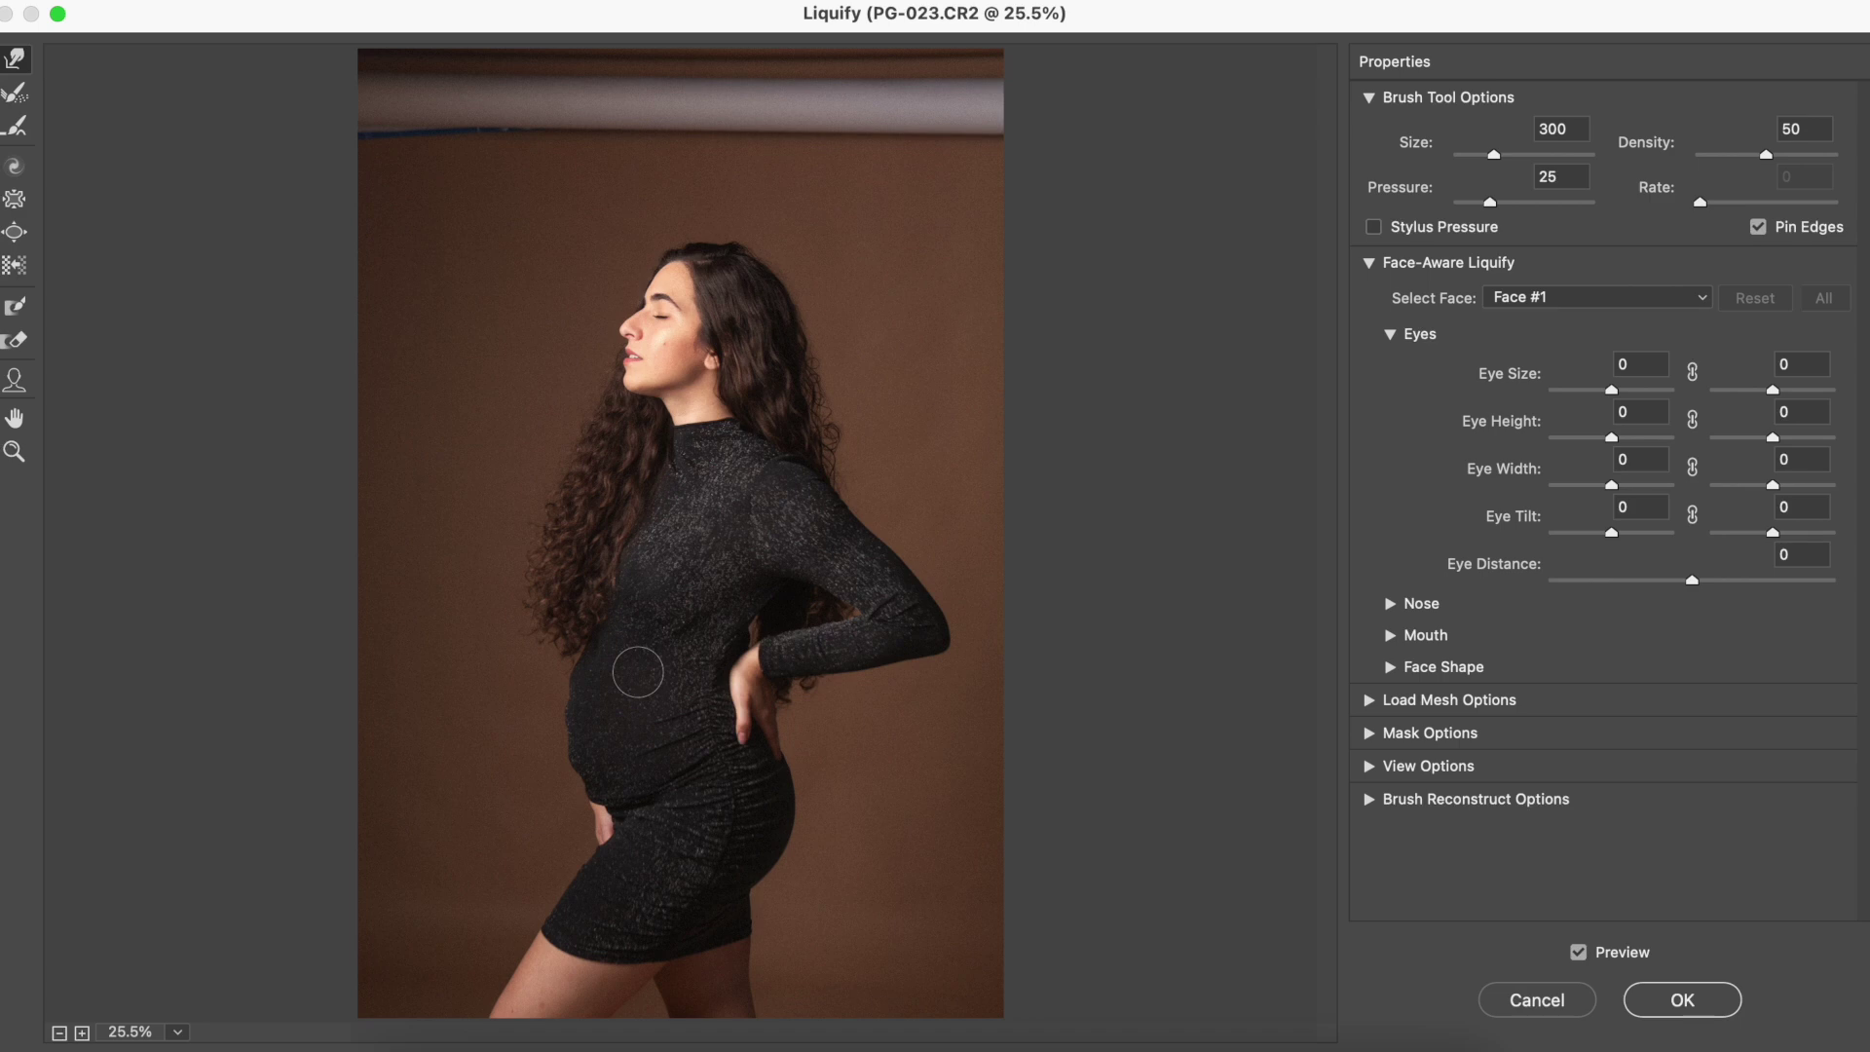
key(super+space)
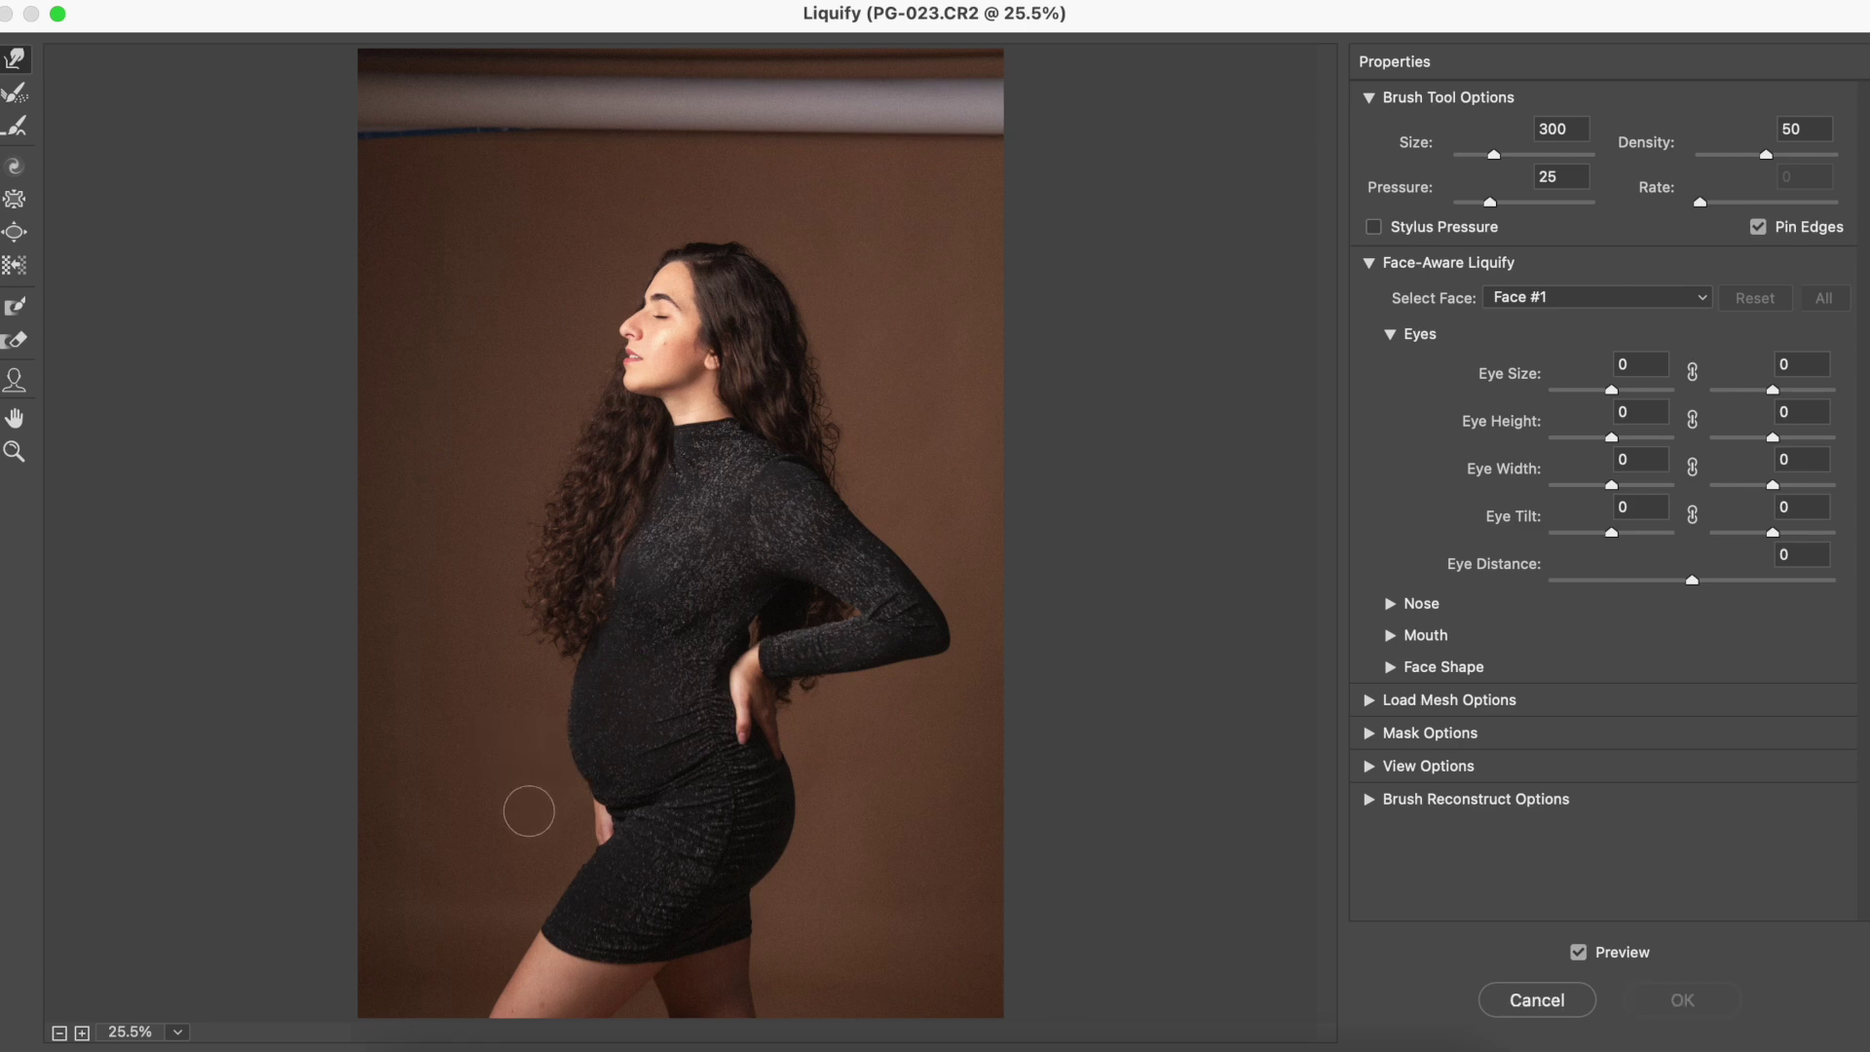
key(bracketright)
key(bracketright)
key(bracketright)
key(bracketright)
key(bracketright)
key(bracketright)
key(bracketright)
key(bracketright)
key(bracketright)
key(bracketright)
key(bracketright)
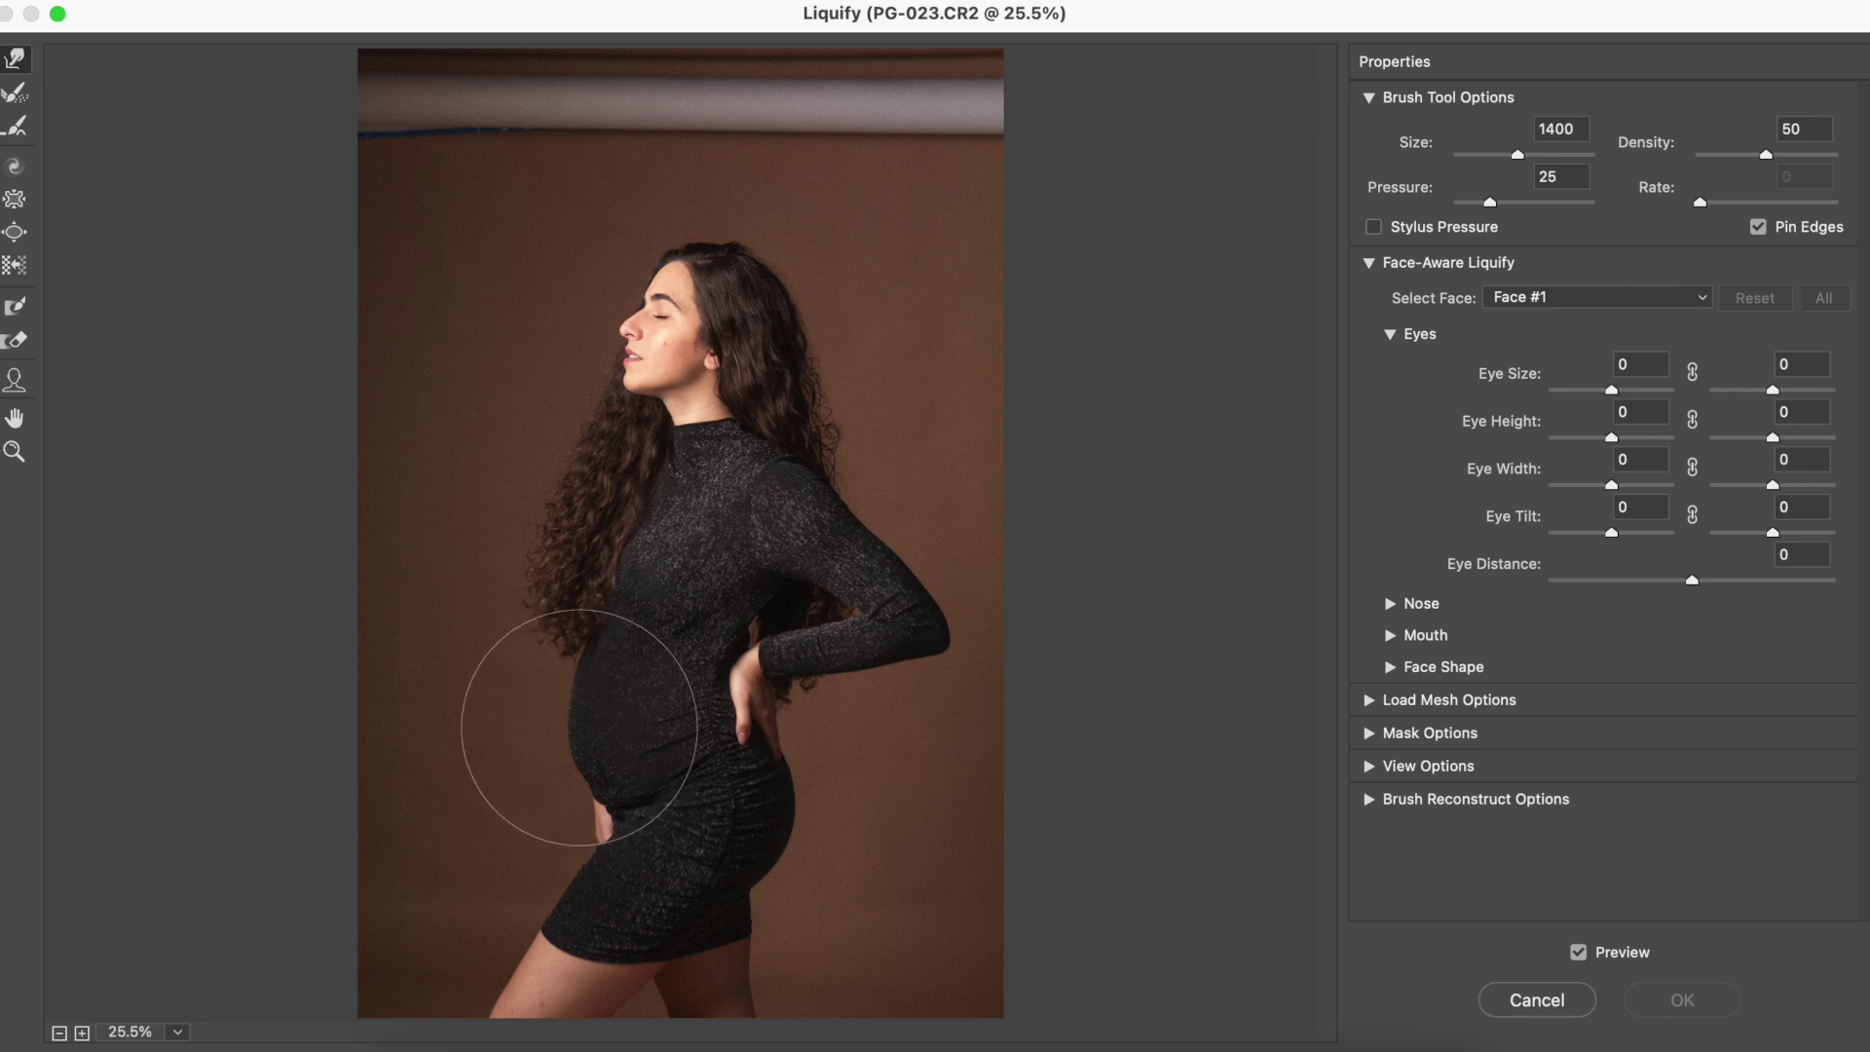
Push the belly further outward and lightly reshape the back beside the hand on the hip
mouse_move(581, 725)
mouse_down()
mouse_move(535, 714)
mouse_move(584, 772)
mouse_move(555, 668)
mouse_move(564, 793)
mouse_move(595, 733)
mouse_move(571, 680)
mouse_move(555, 688)
mouse_up()
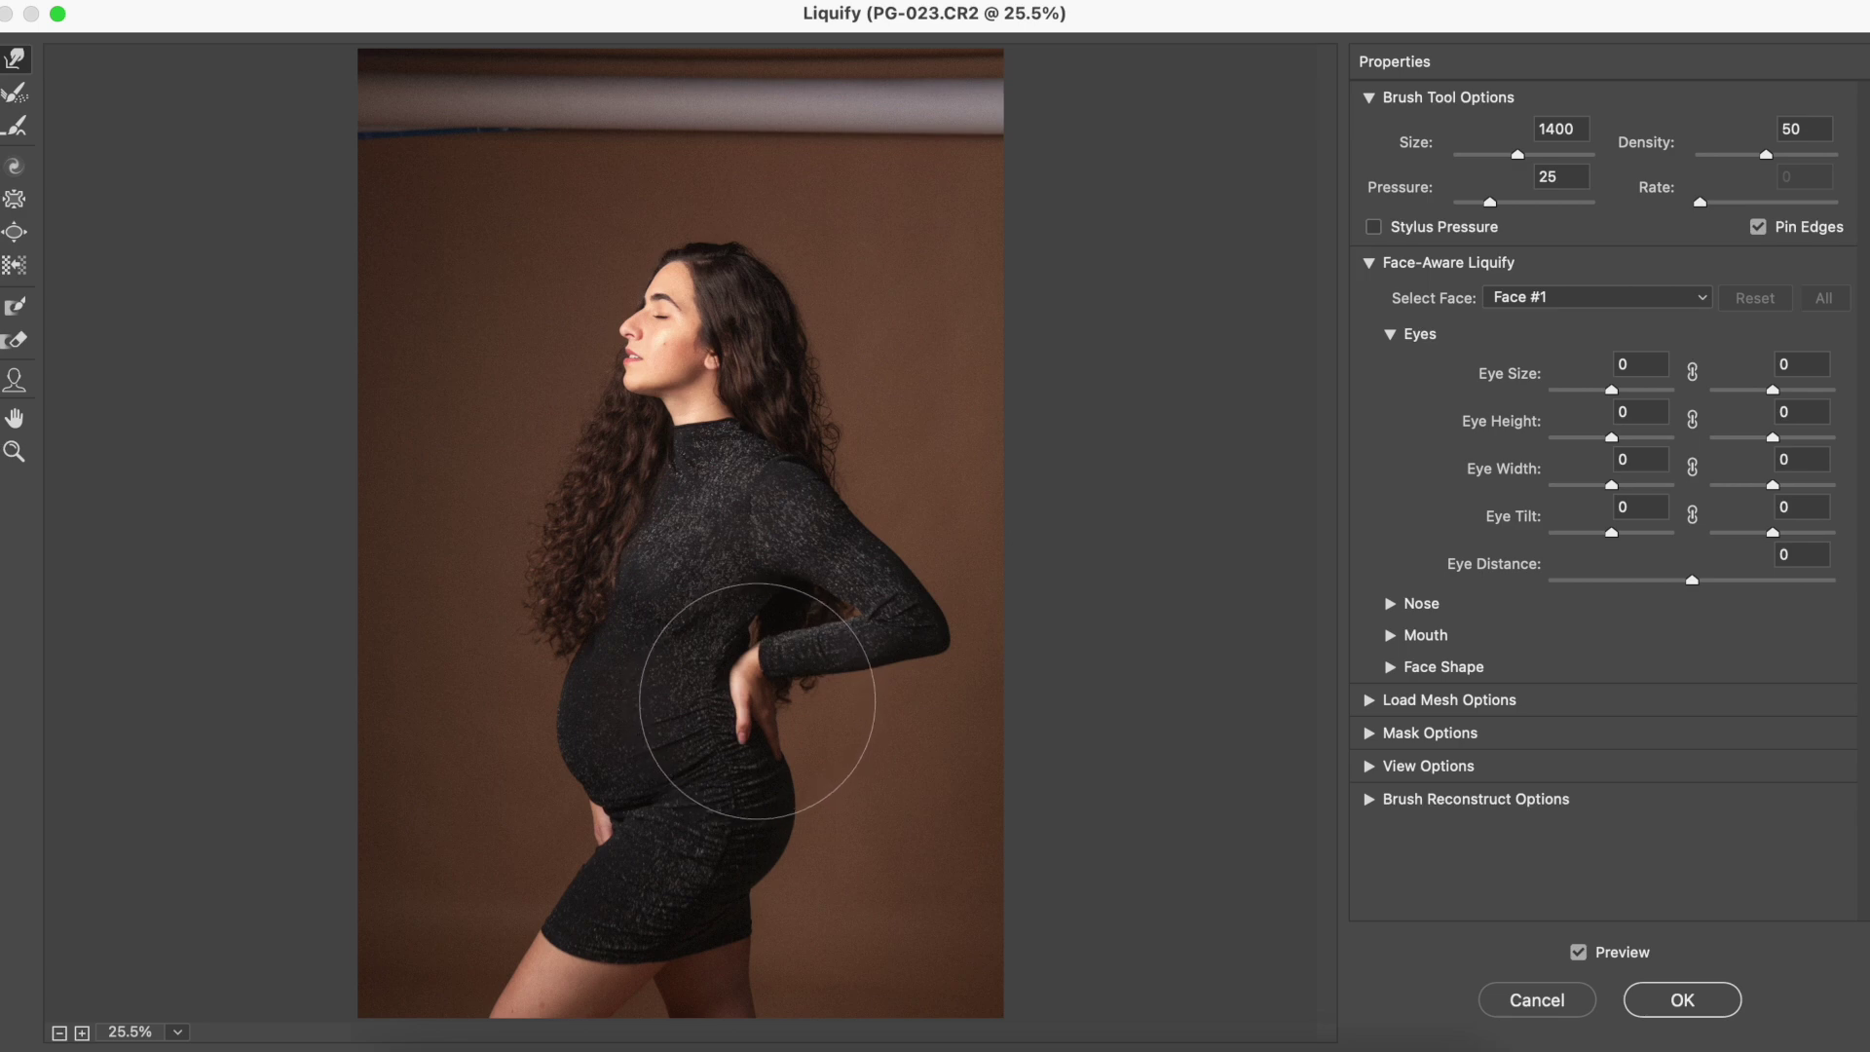
drag(758, 701, 742, 672)
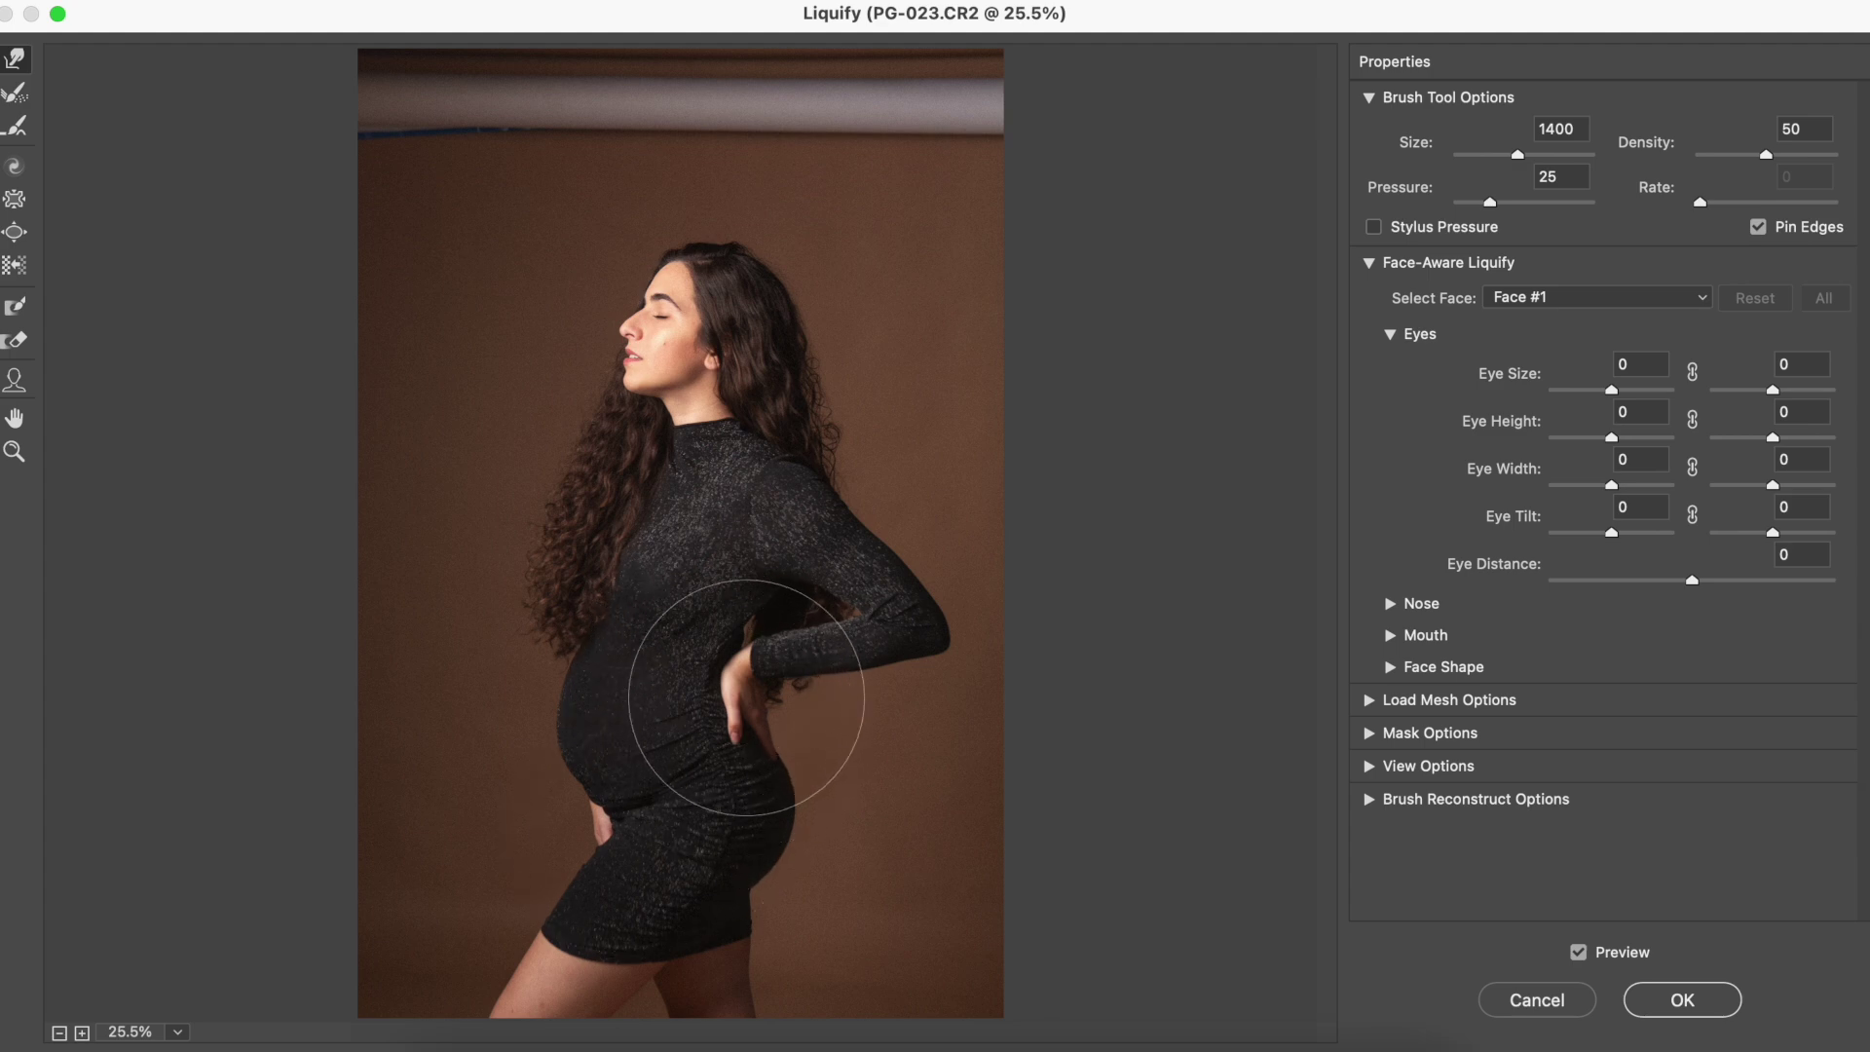
key(bracketleft)
key(bracketleft)
key(bracketleft)
key(bracketleft)
key(bracketleft)
key(bracketleft)
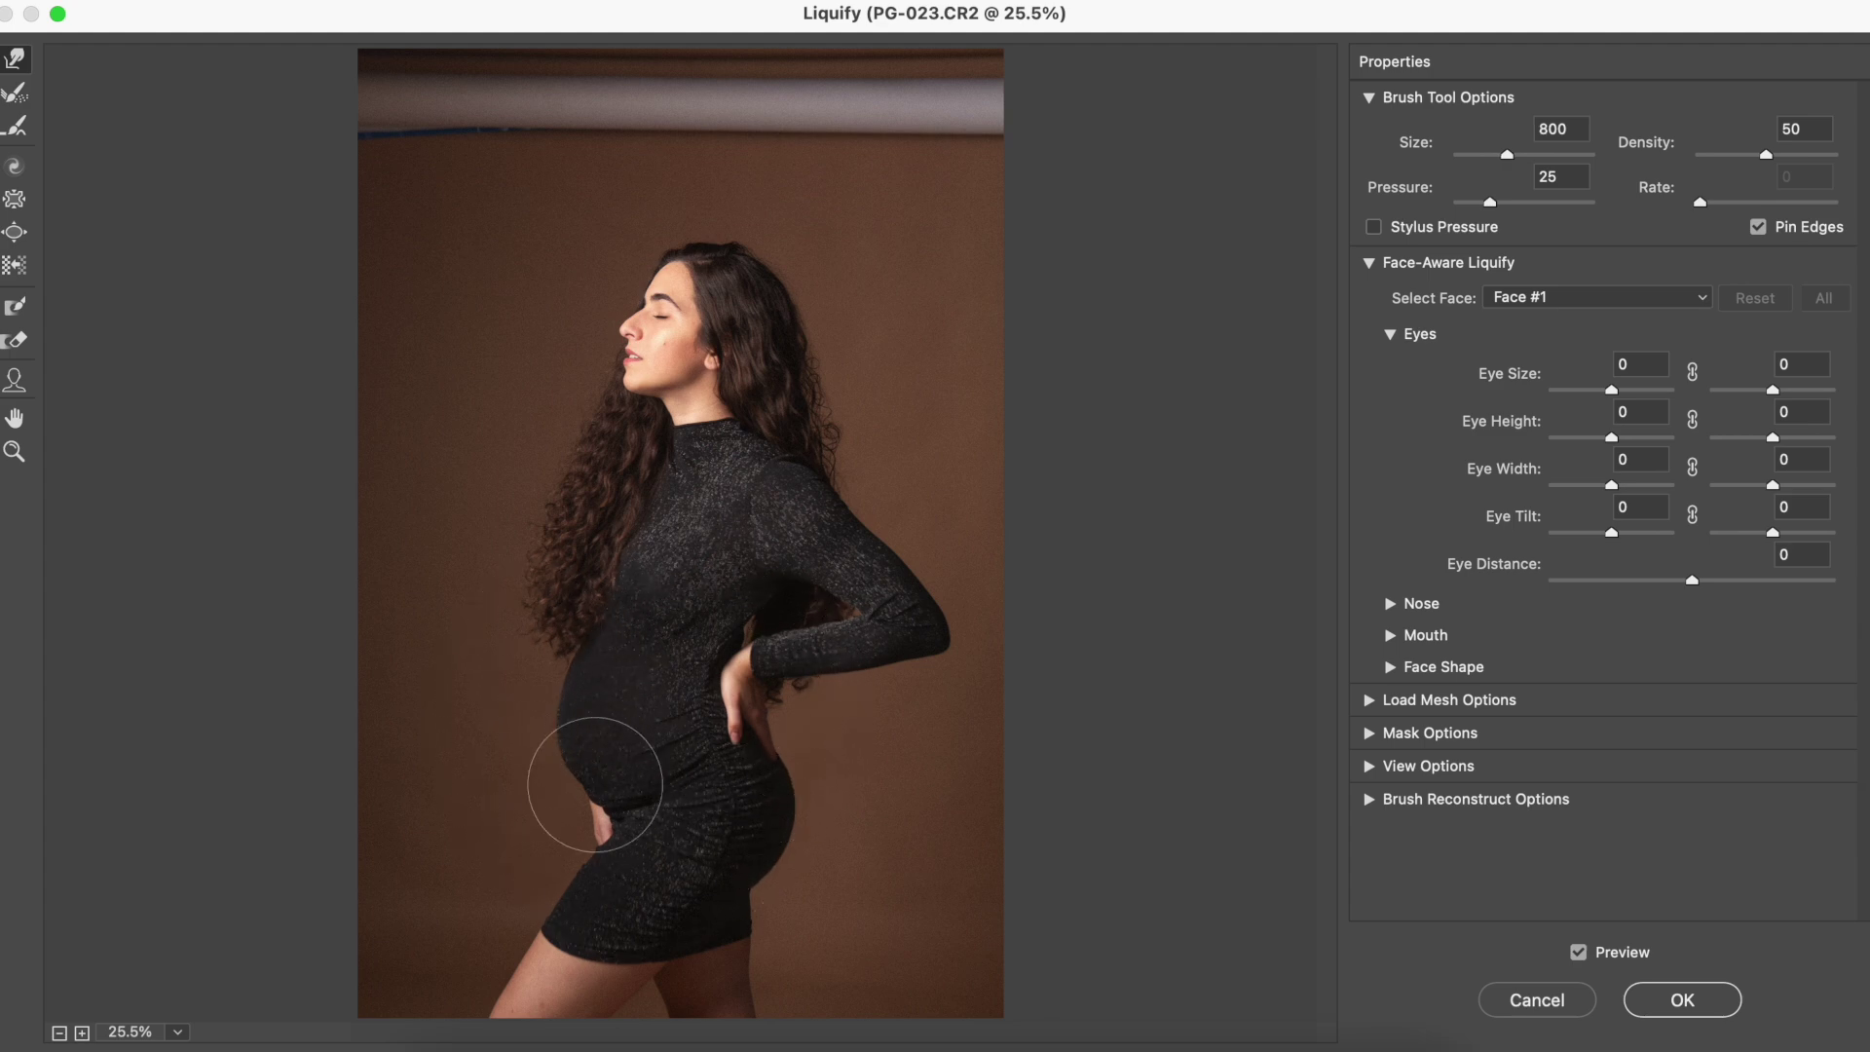
Zoom the Liquify preview to 66.7% and centre the belly and hip in view
key(bracketleft)
key(bracketleft)
key(bracketleft)
key(bracketleft)
key(bracketleft)
key(bracketleft)
key(super+equal)
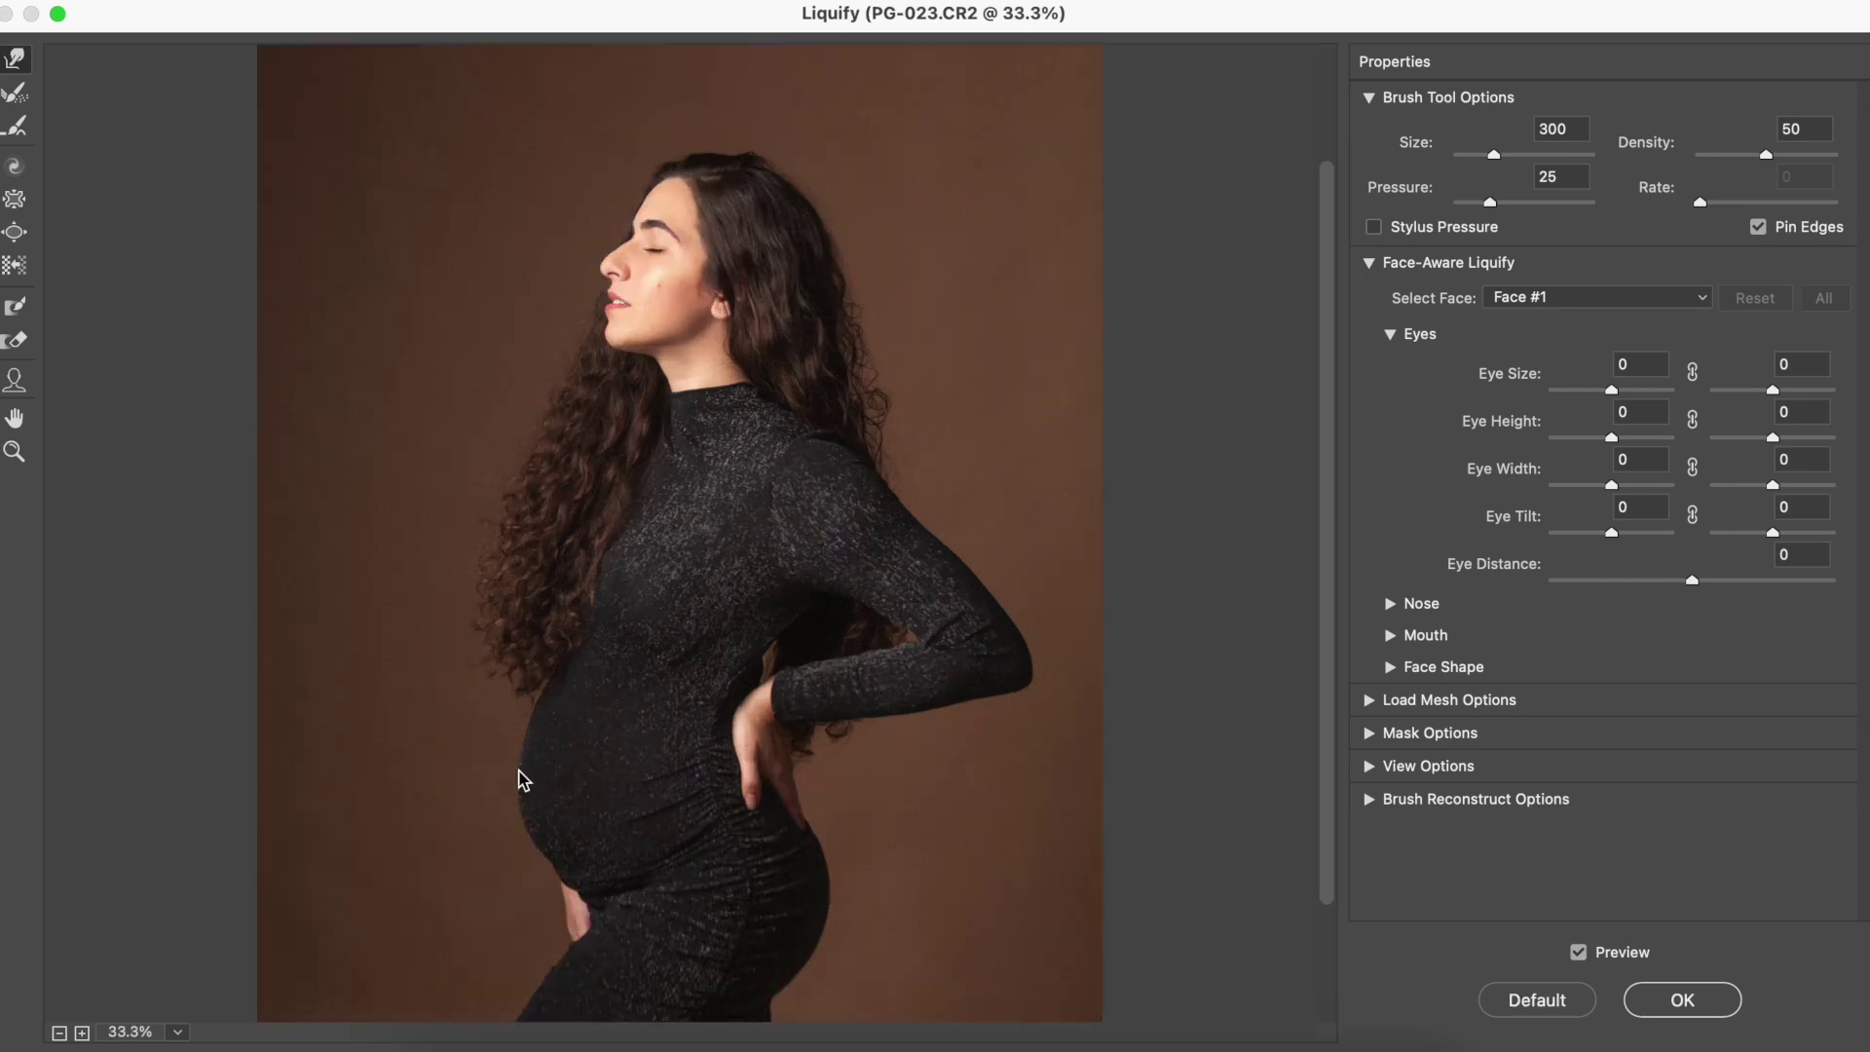
key(super+equal)
drag(534, 680, 510, 326)
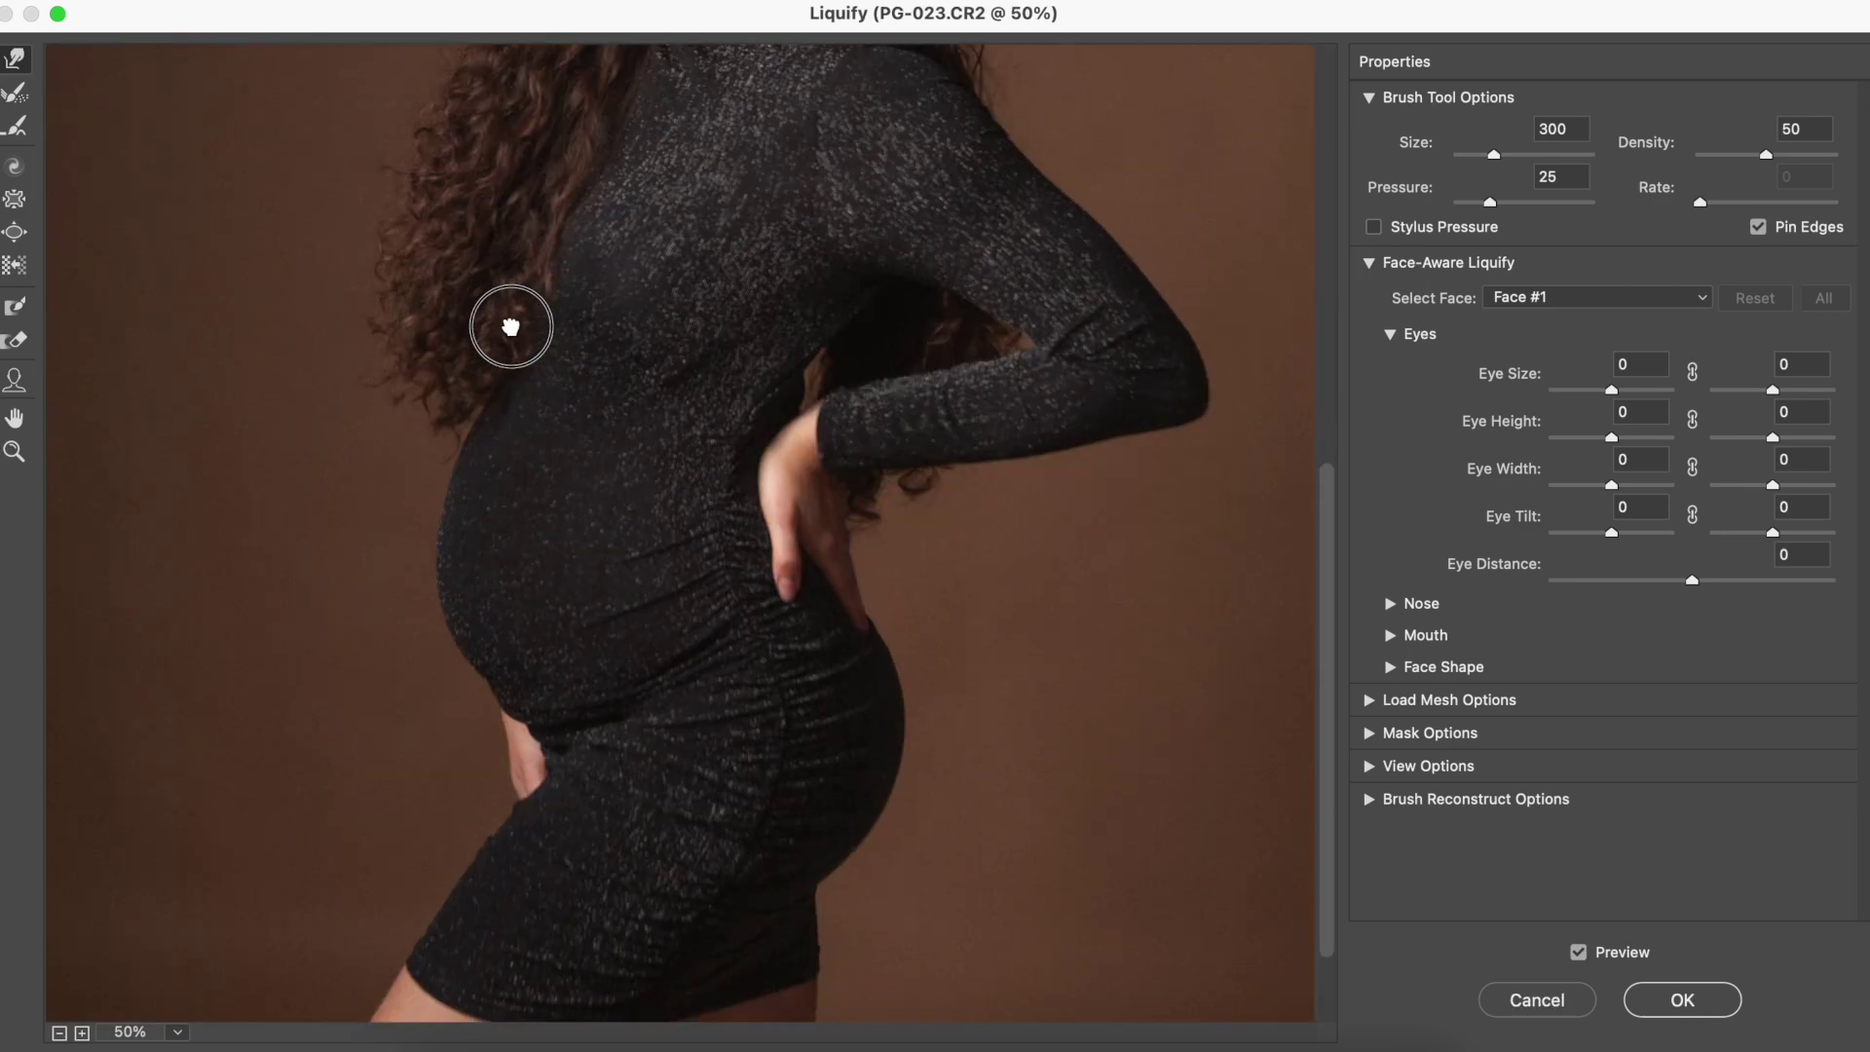
key(super+equal)
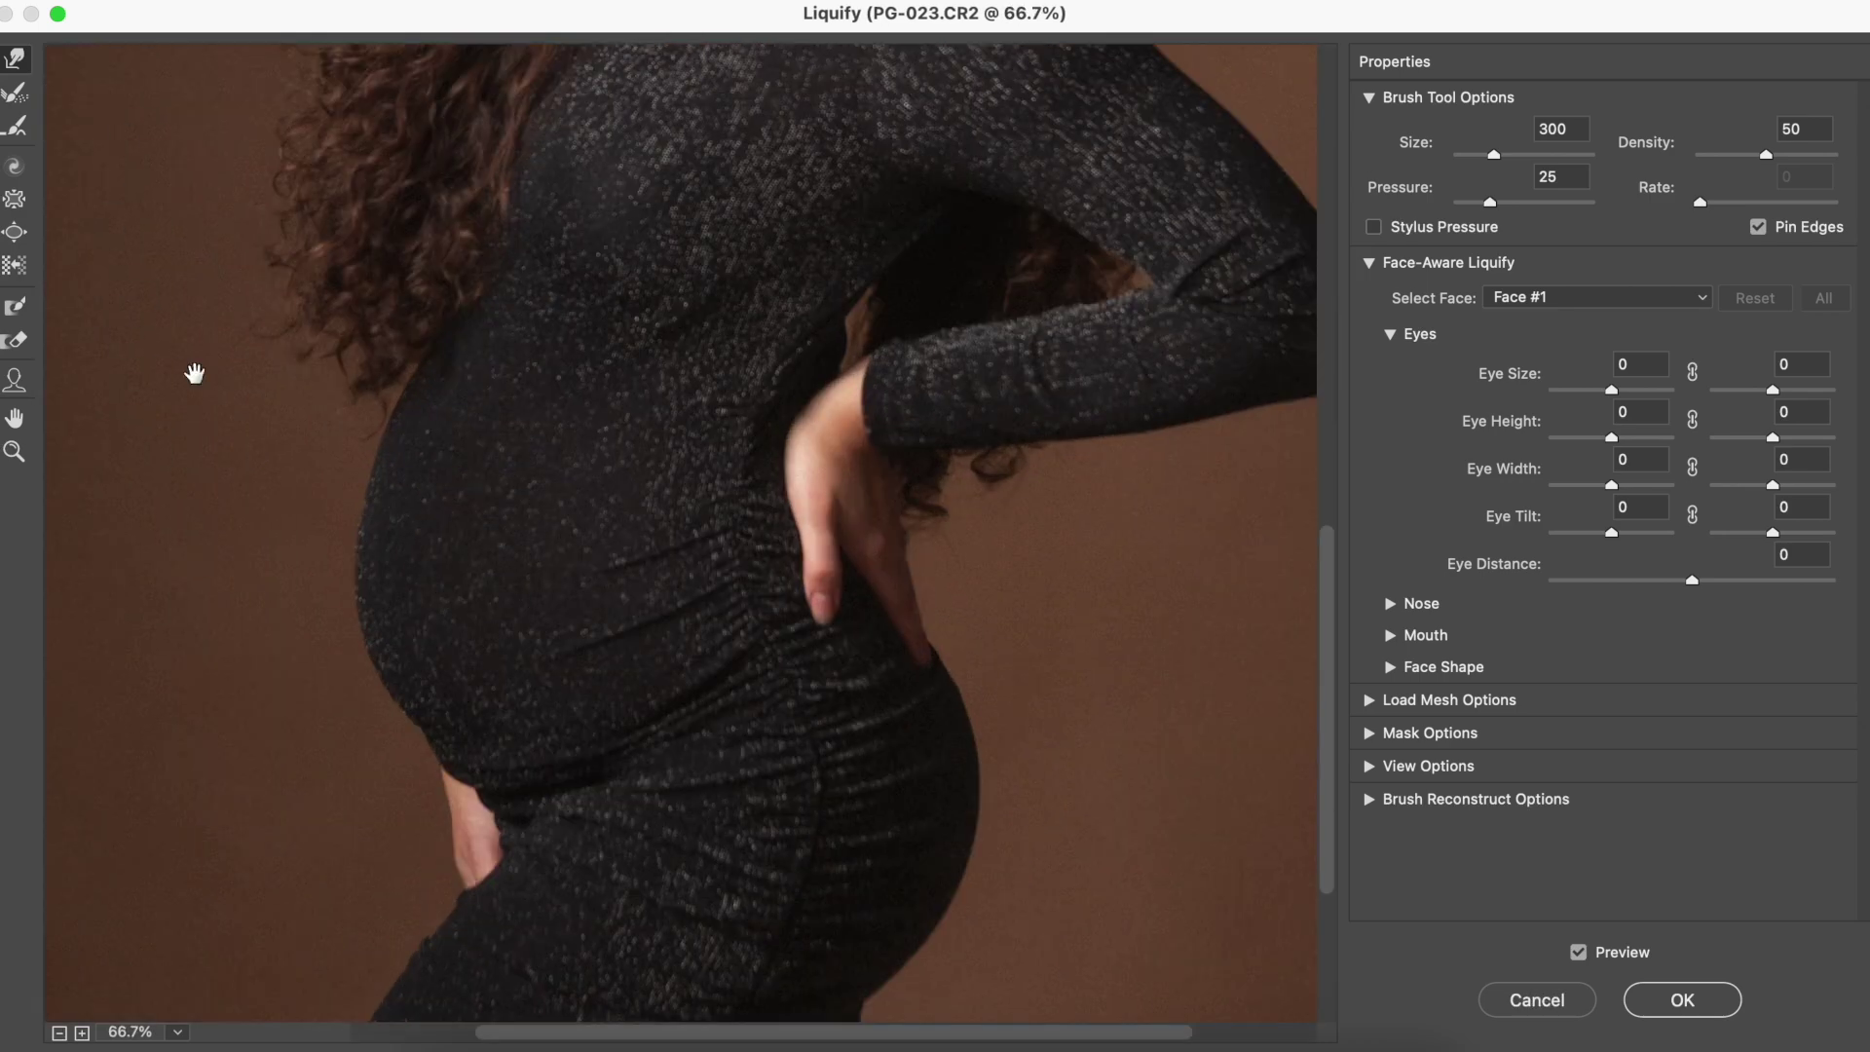
drag(403, 564, 529, 546)
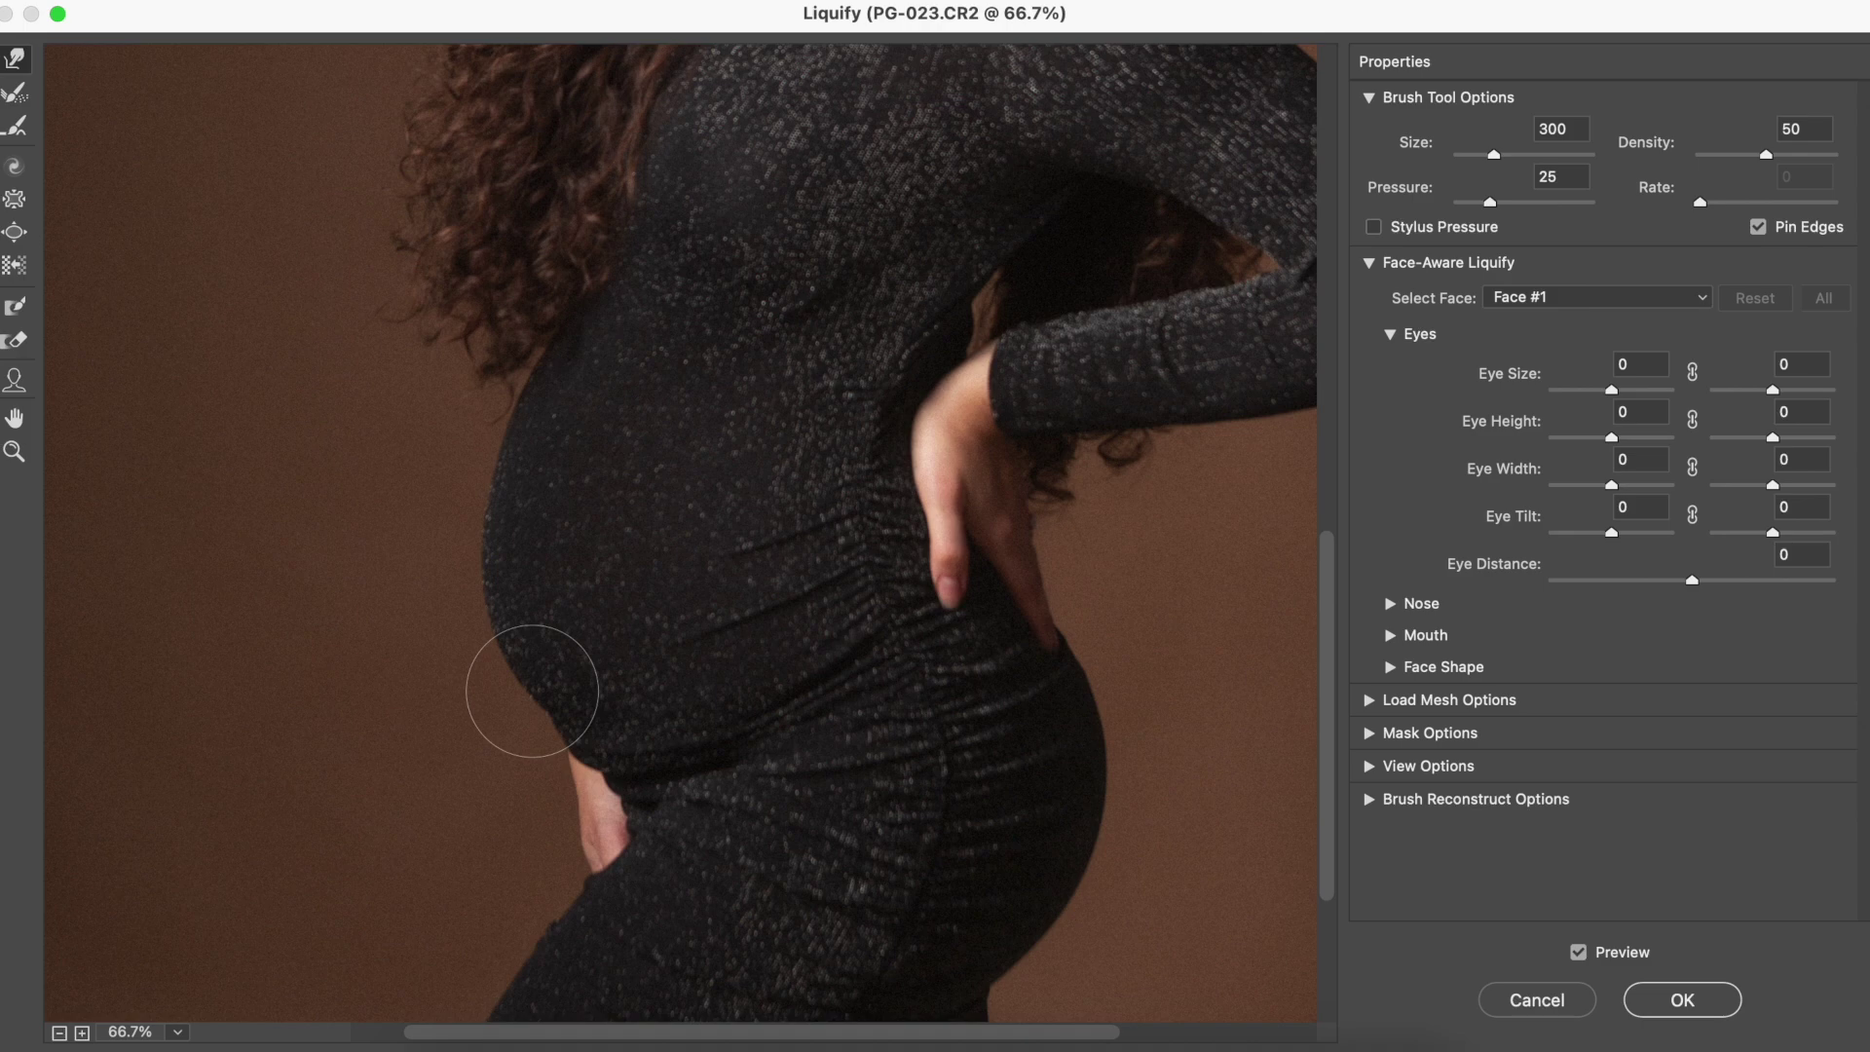
Fine-tune the warp brush down to size 250 and bring the lower belly and hips into view
key(bracketleft)
key(bracketleft)
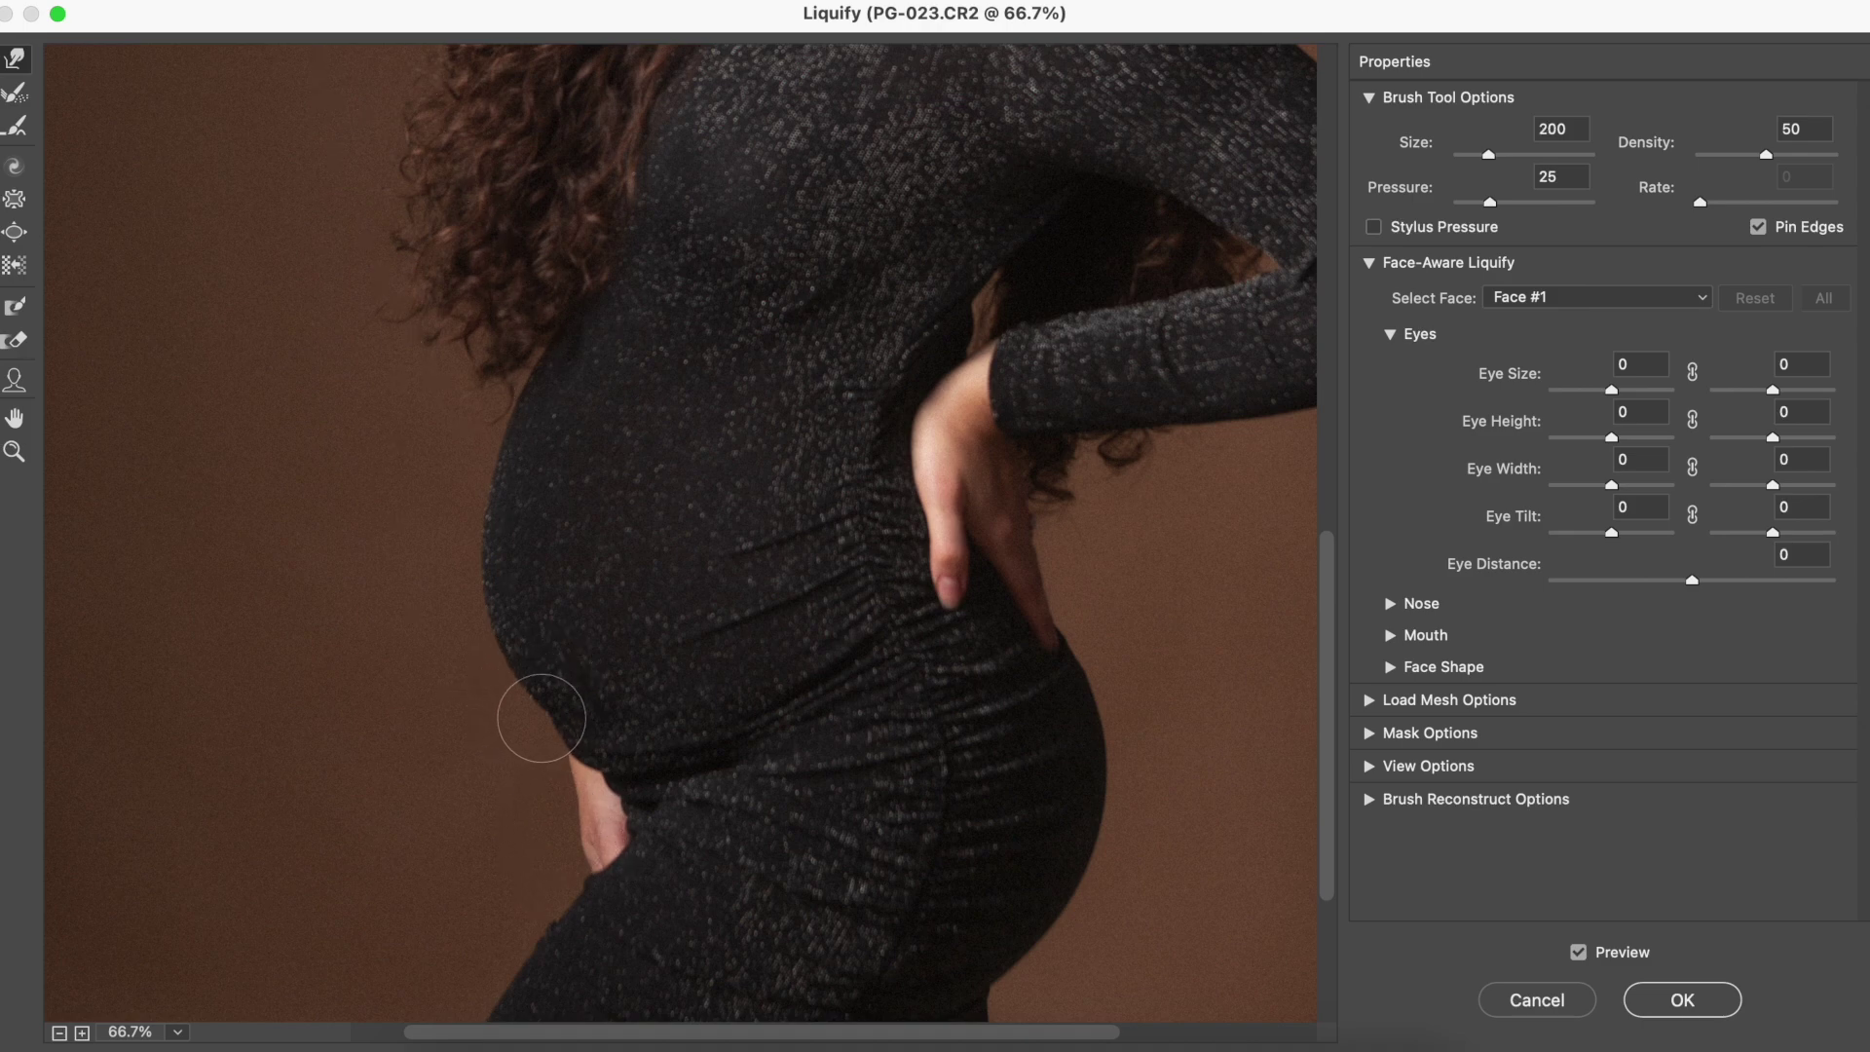
key(bracketleft)
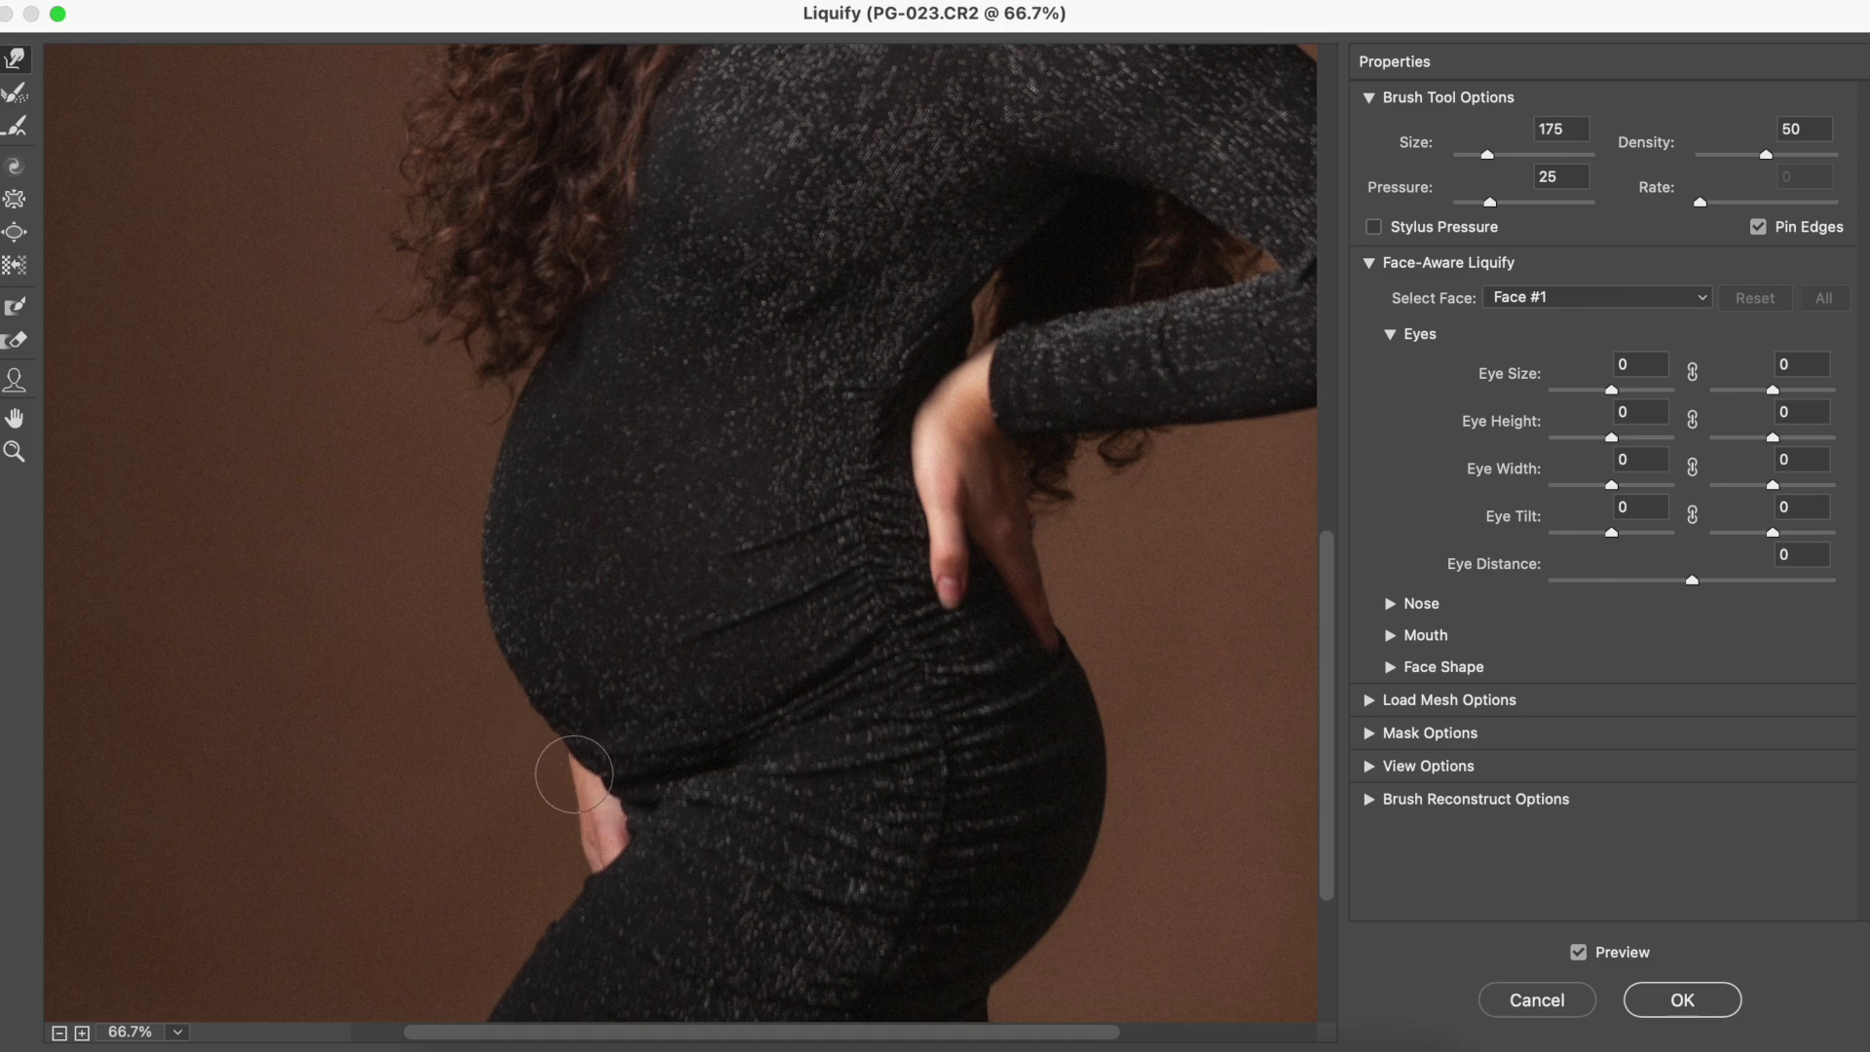
key(bracketleft)
key(bracketleft)
key(bracketright)
key(bracketright)
key(bracketleft)
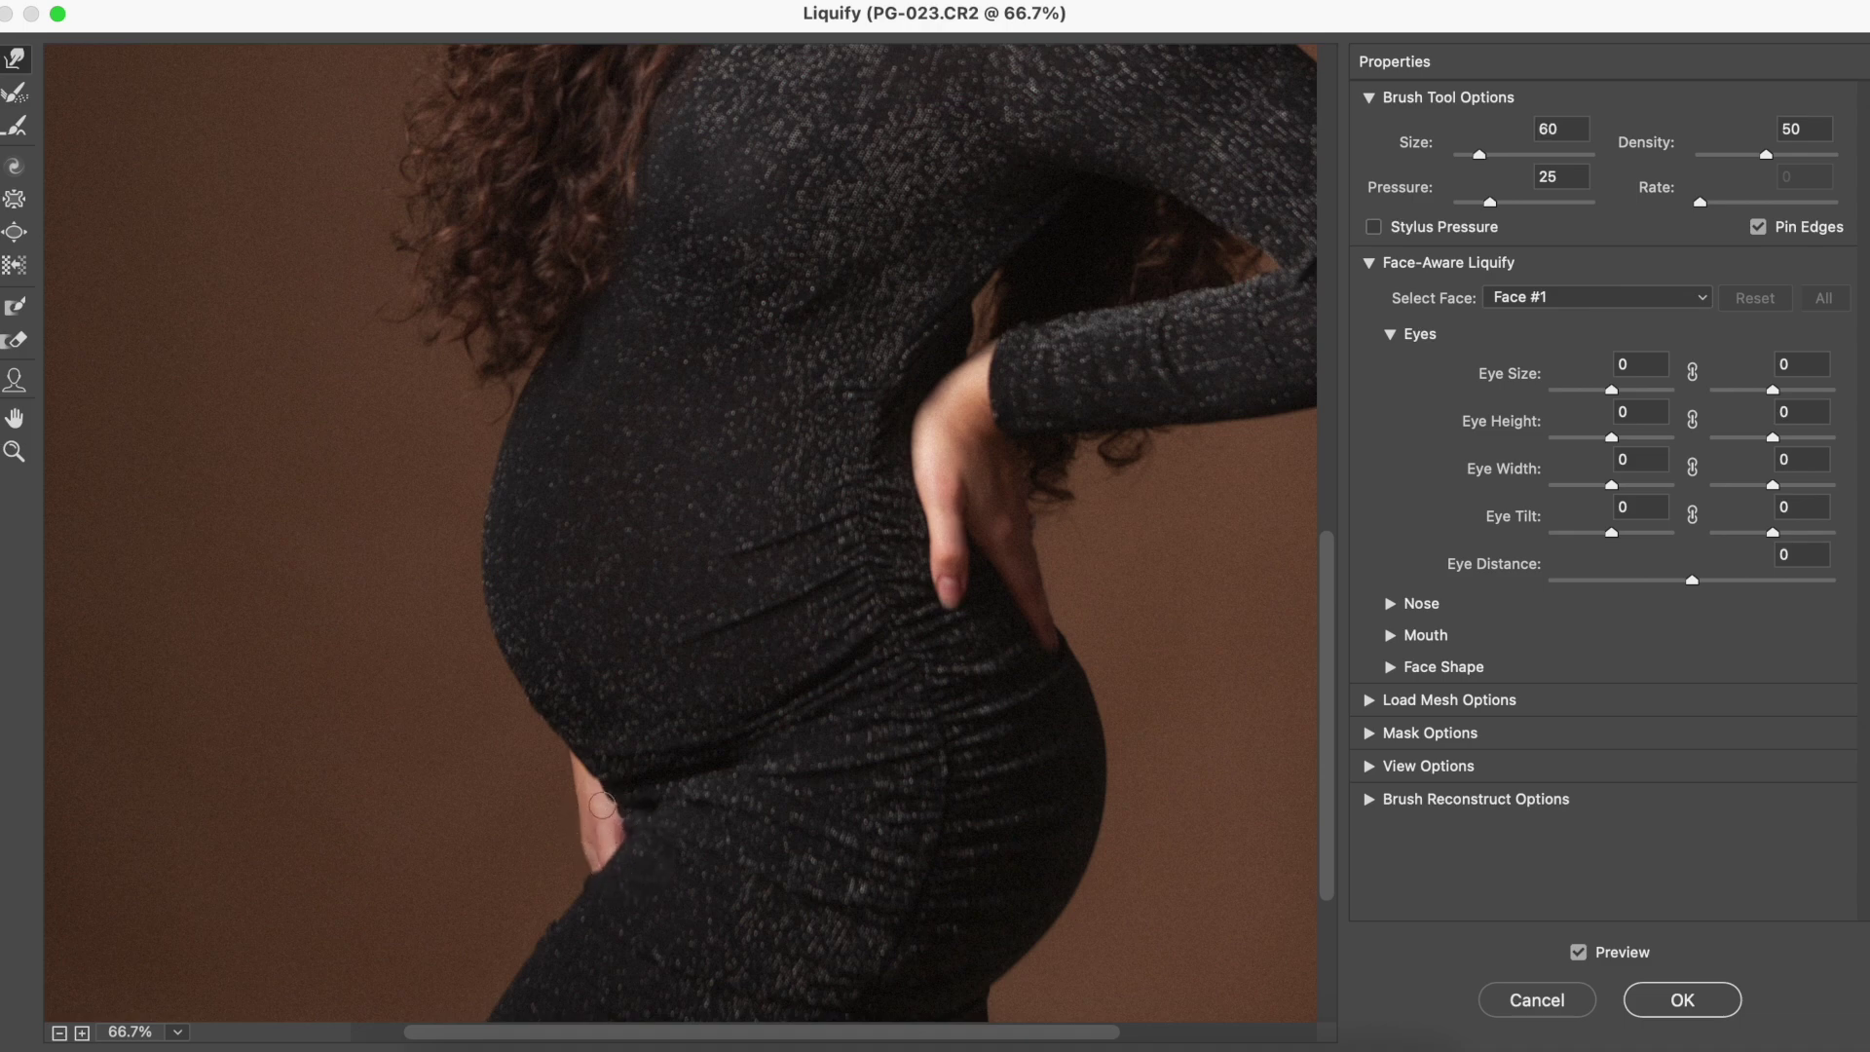
key(bracketright)
key(bracketright)
key(bracketright)
key(bracketleft)
key(bracketleft)
key(bracketleft)
key(bracketleft)
key(bracketright)
key(bracketright)
key(bracketright)
key(bracketright)
key(bracketright)
key(bracketright)
key(bracketright)
key(bracketright)
key(bracketright)
key(bracketright)
drag(617, 668, 730, 305)
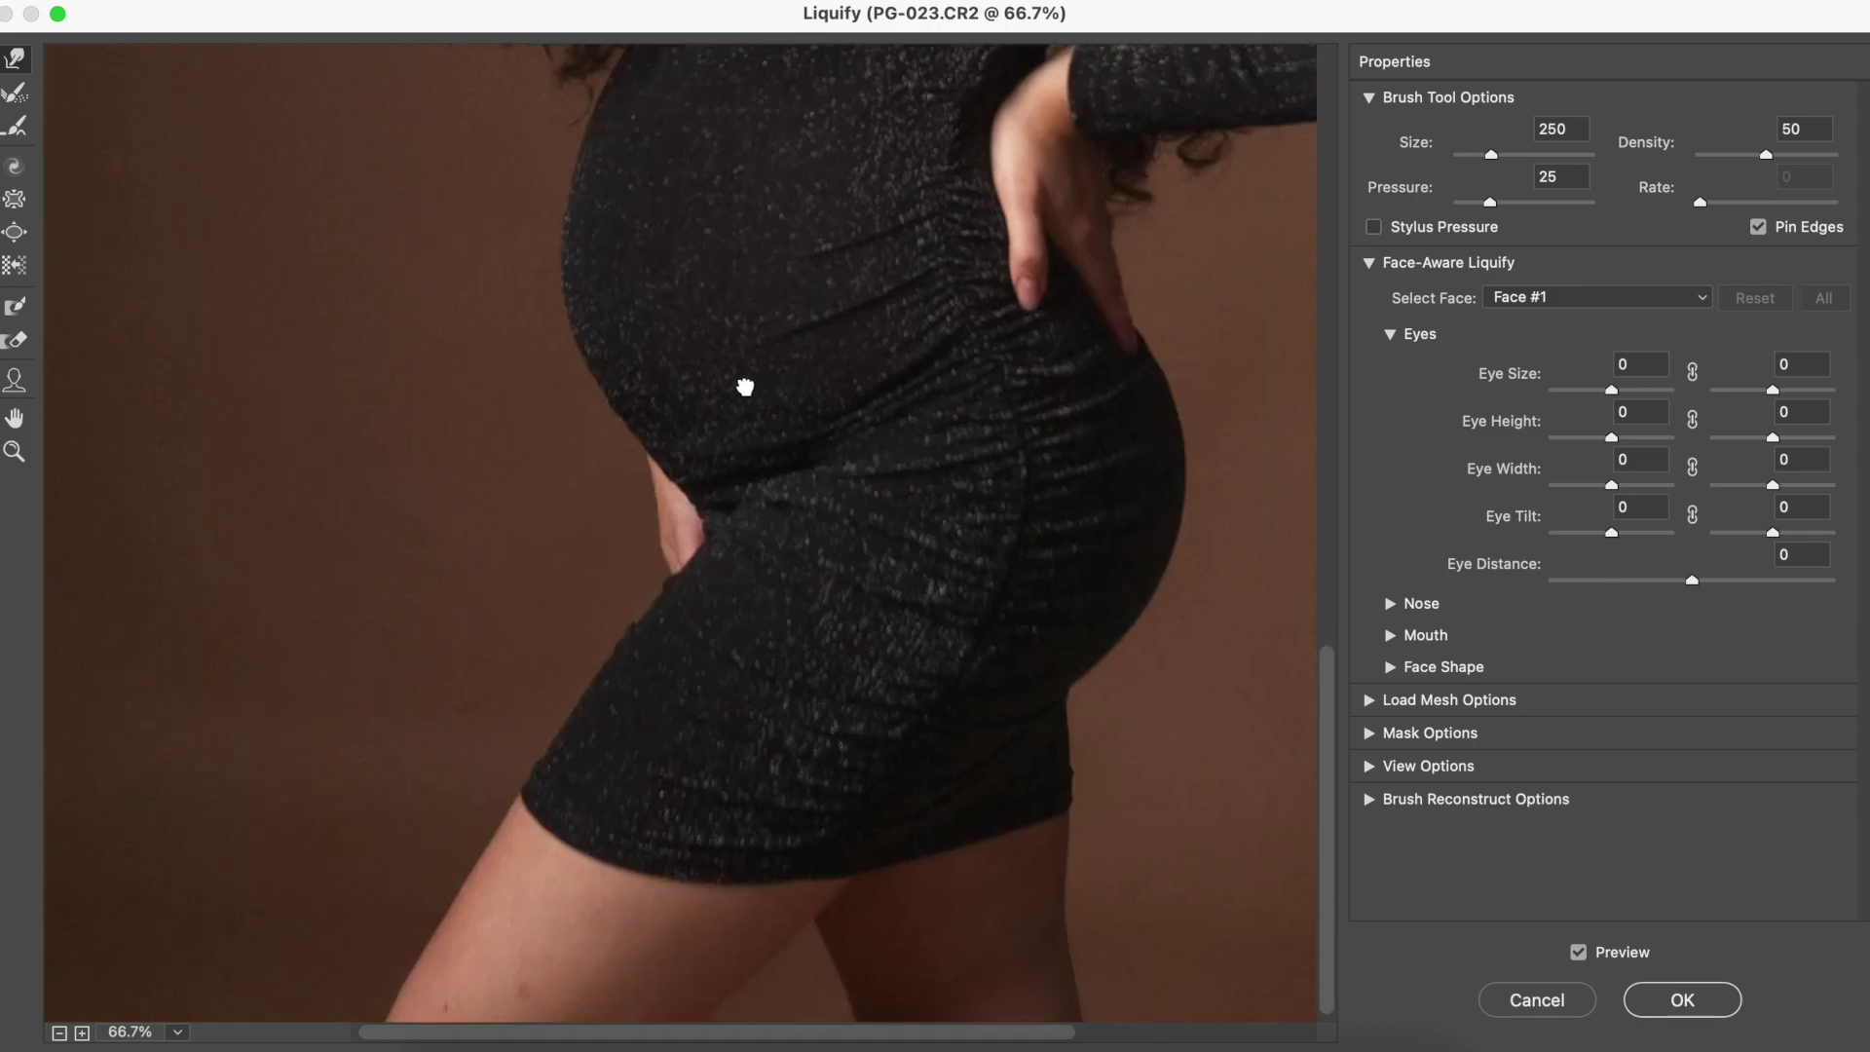
key(bracketleft)
key(bracketleft)
key(bracketleft)
key(bracketleft)
key(bracketleft)
key(bracketleft)
key(bracketleft)
key(bracketleft)
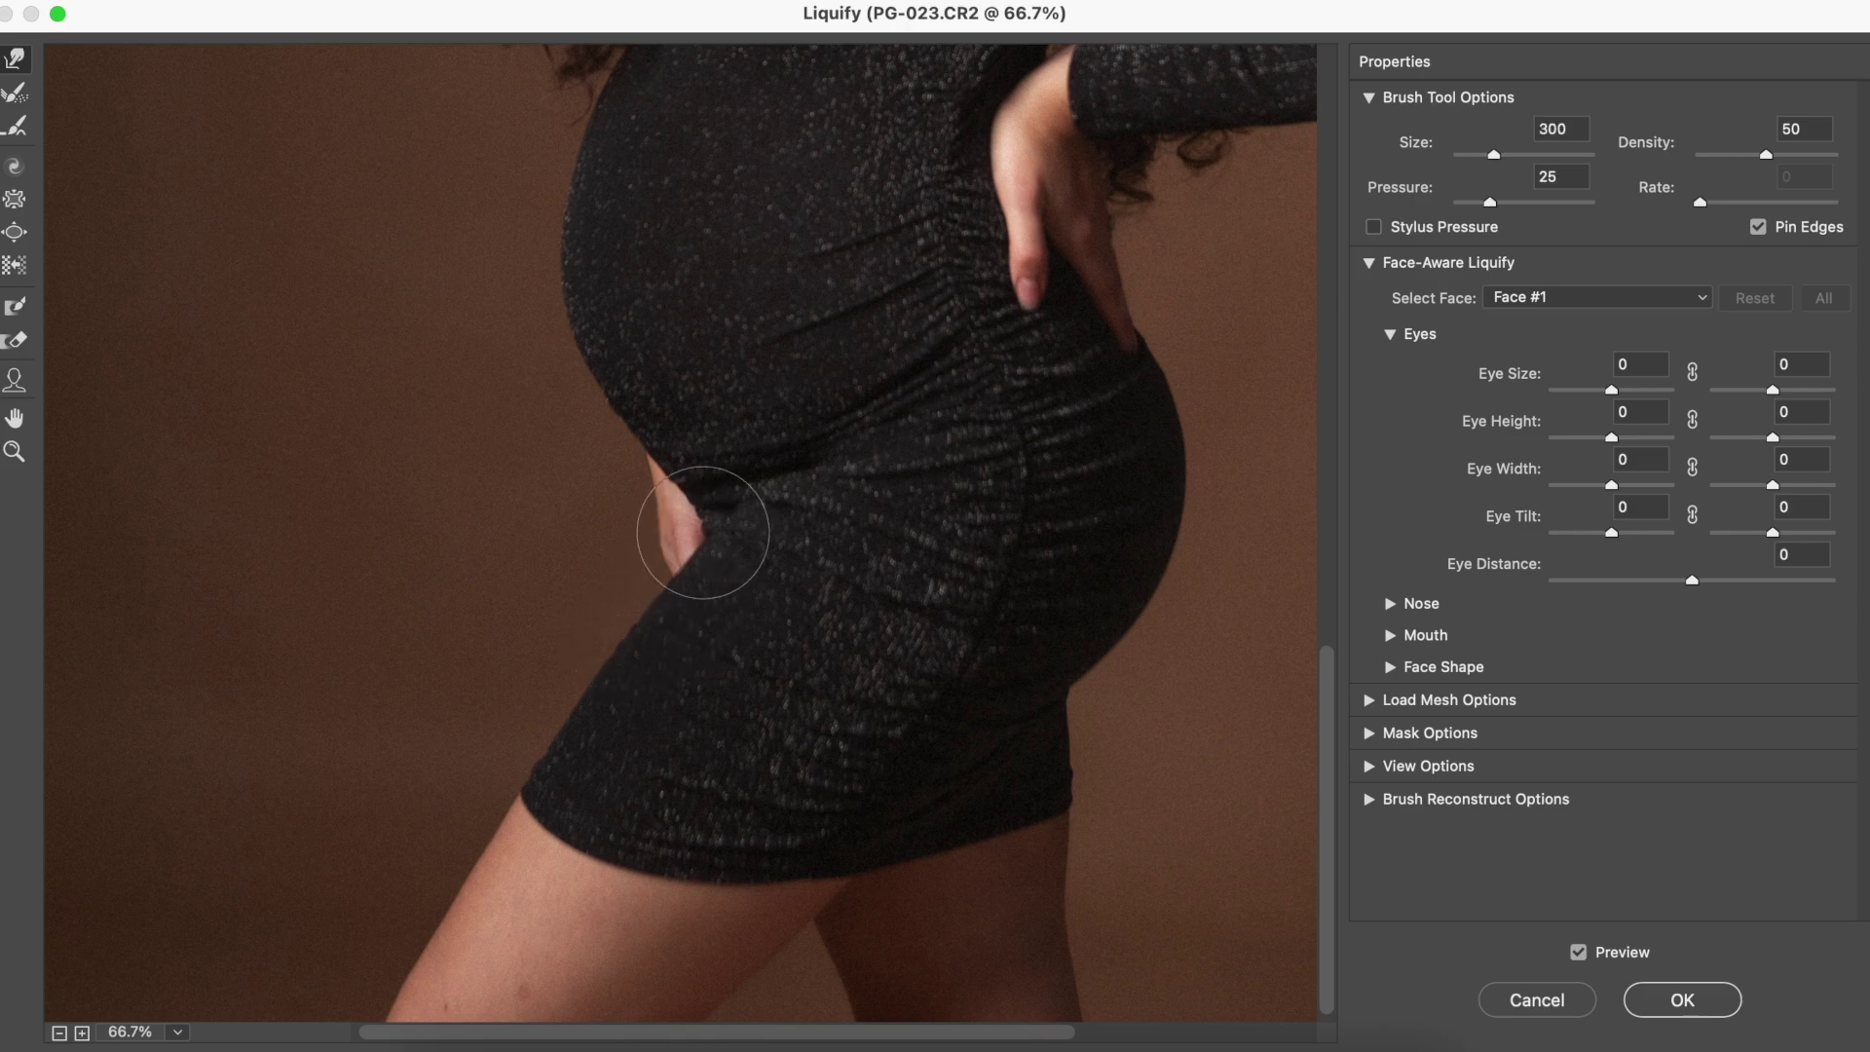
key(bracketright)
key(bracketright)
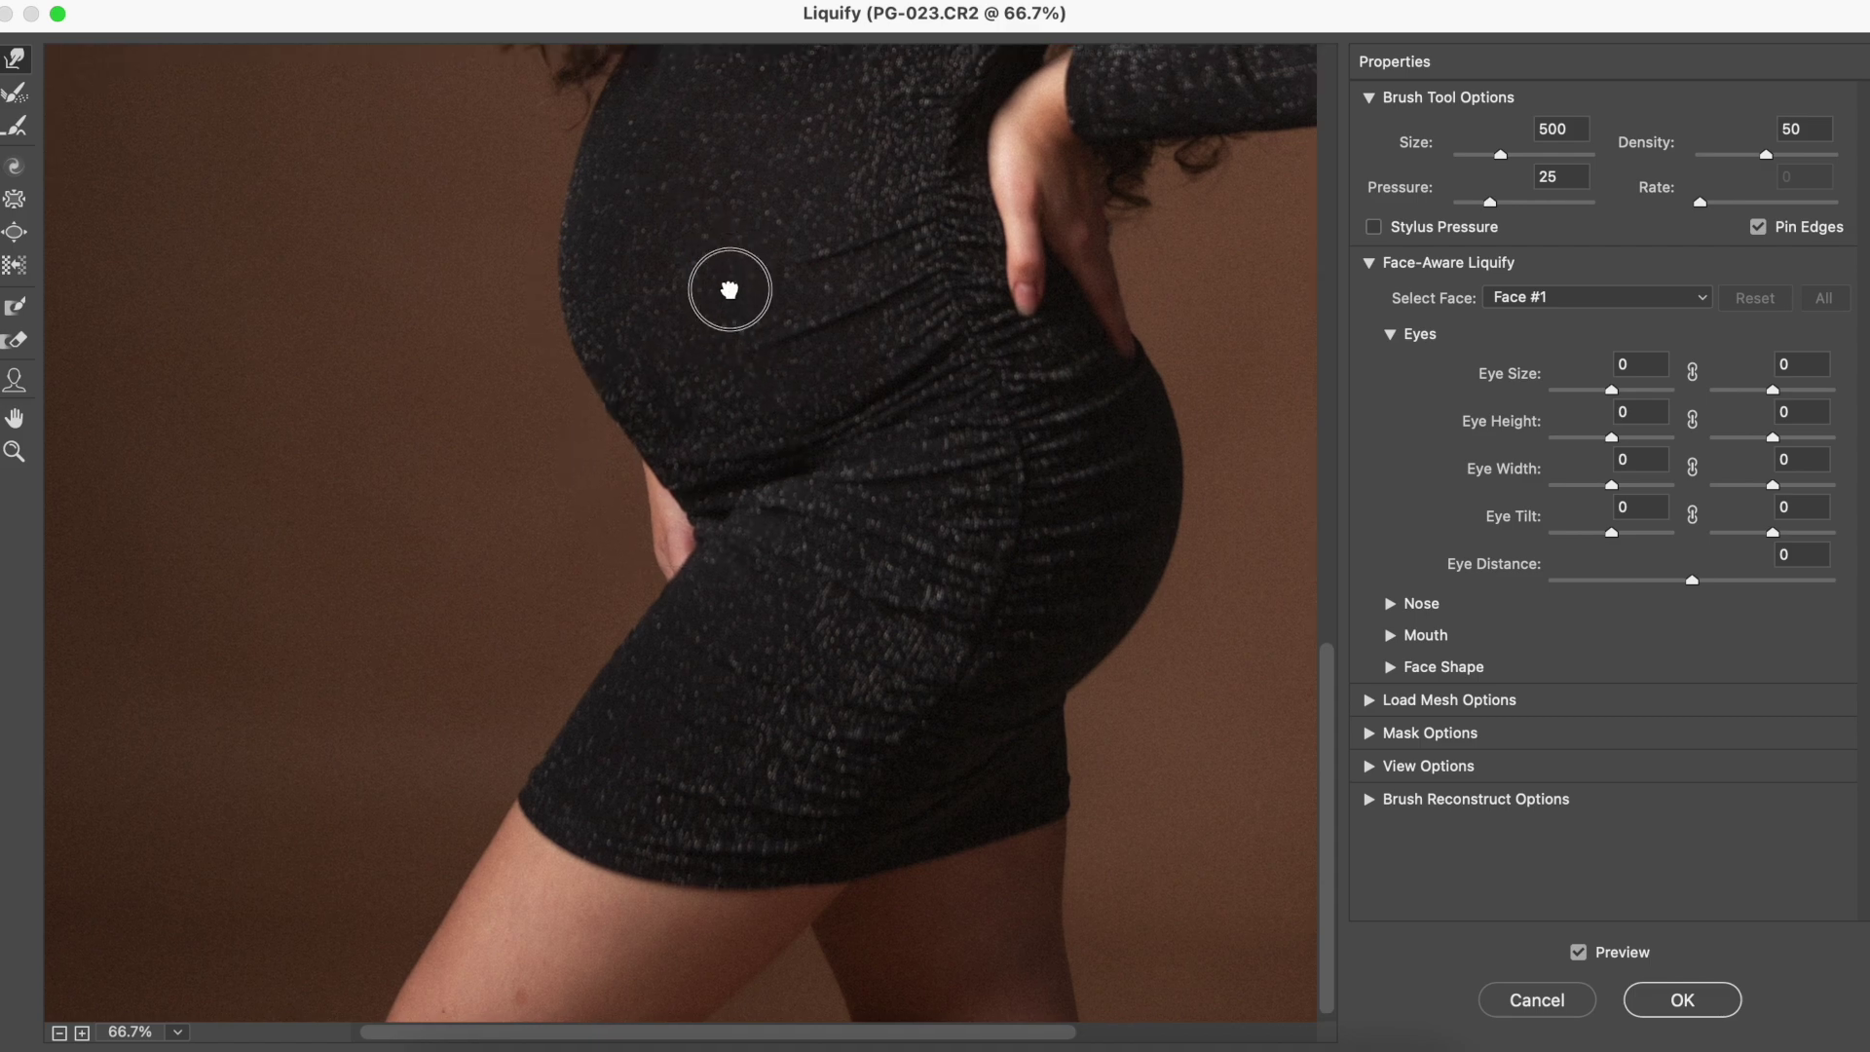
drag(726, 283, 726, 559)
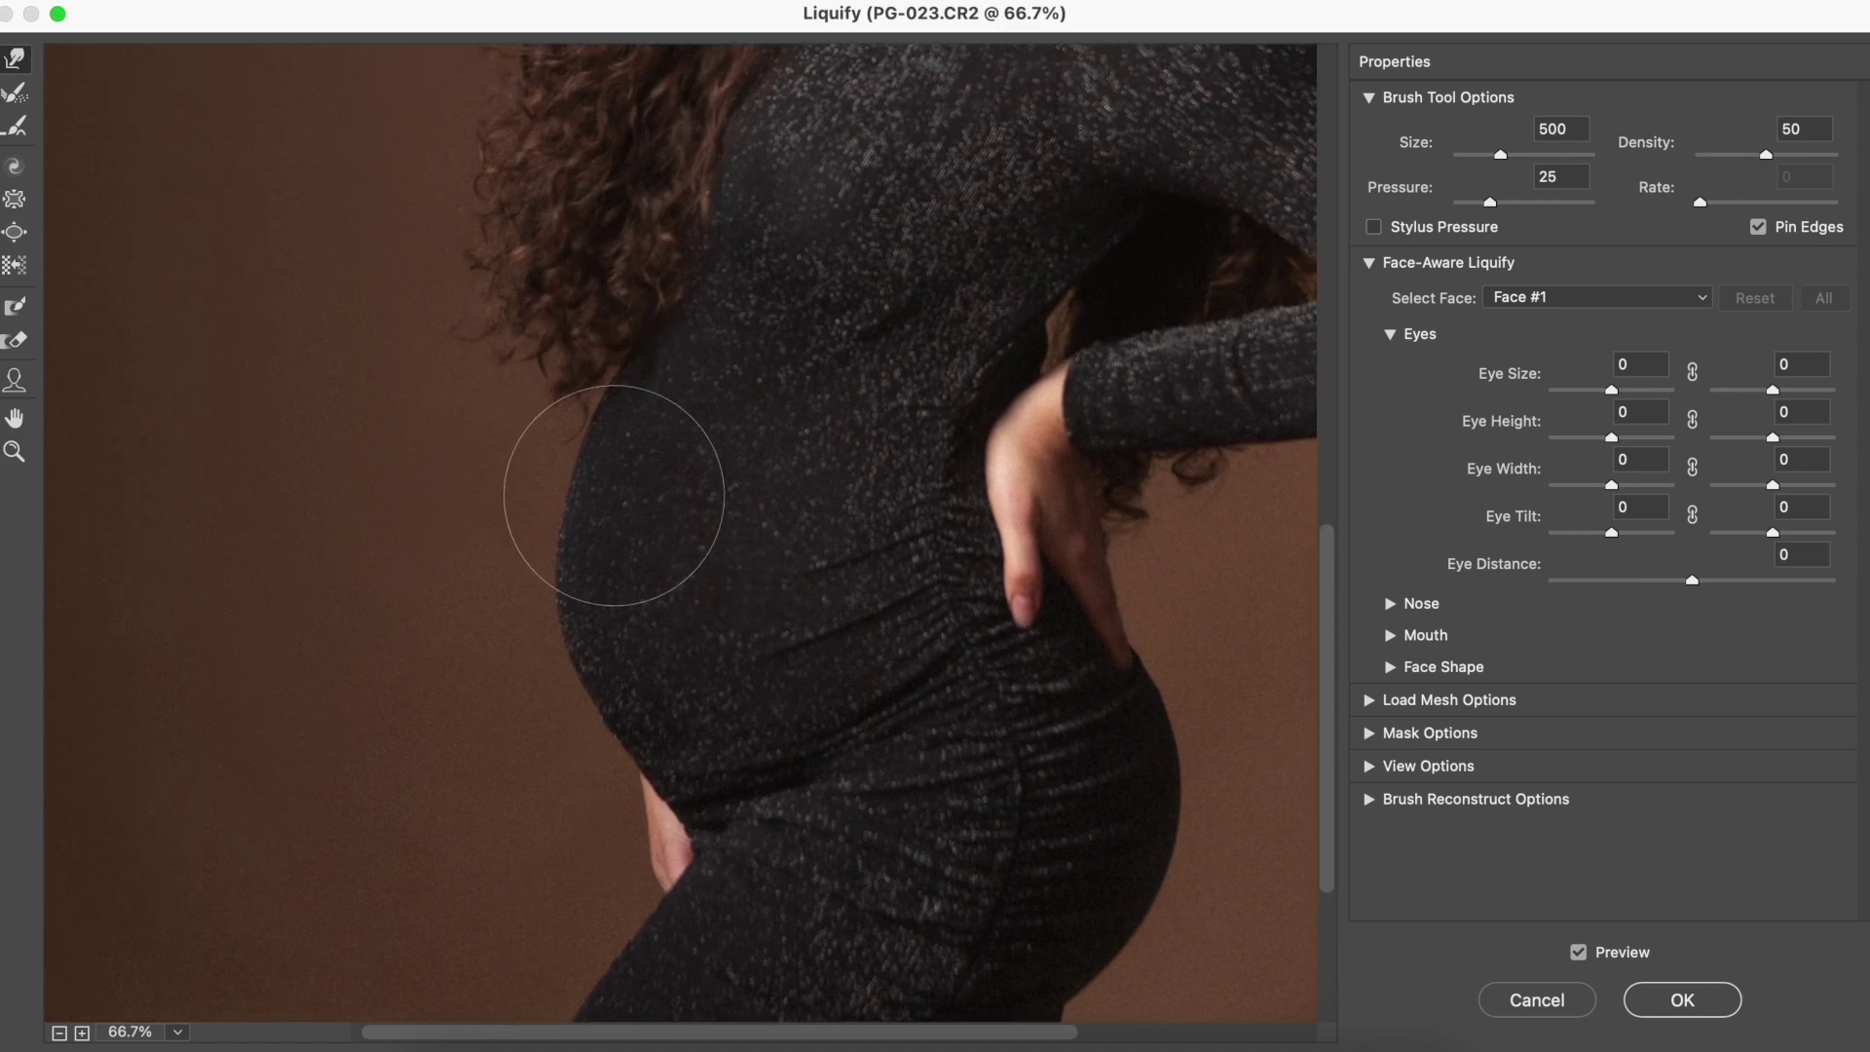
Reshape the shadow above the armpit, set the brush to 600, and pan up to the neck and shoulder
key(bracketright)
key(bracketright)
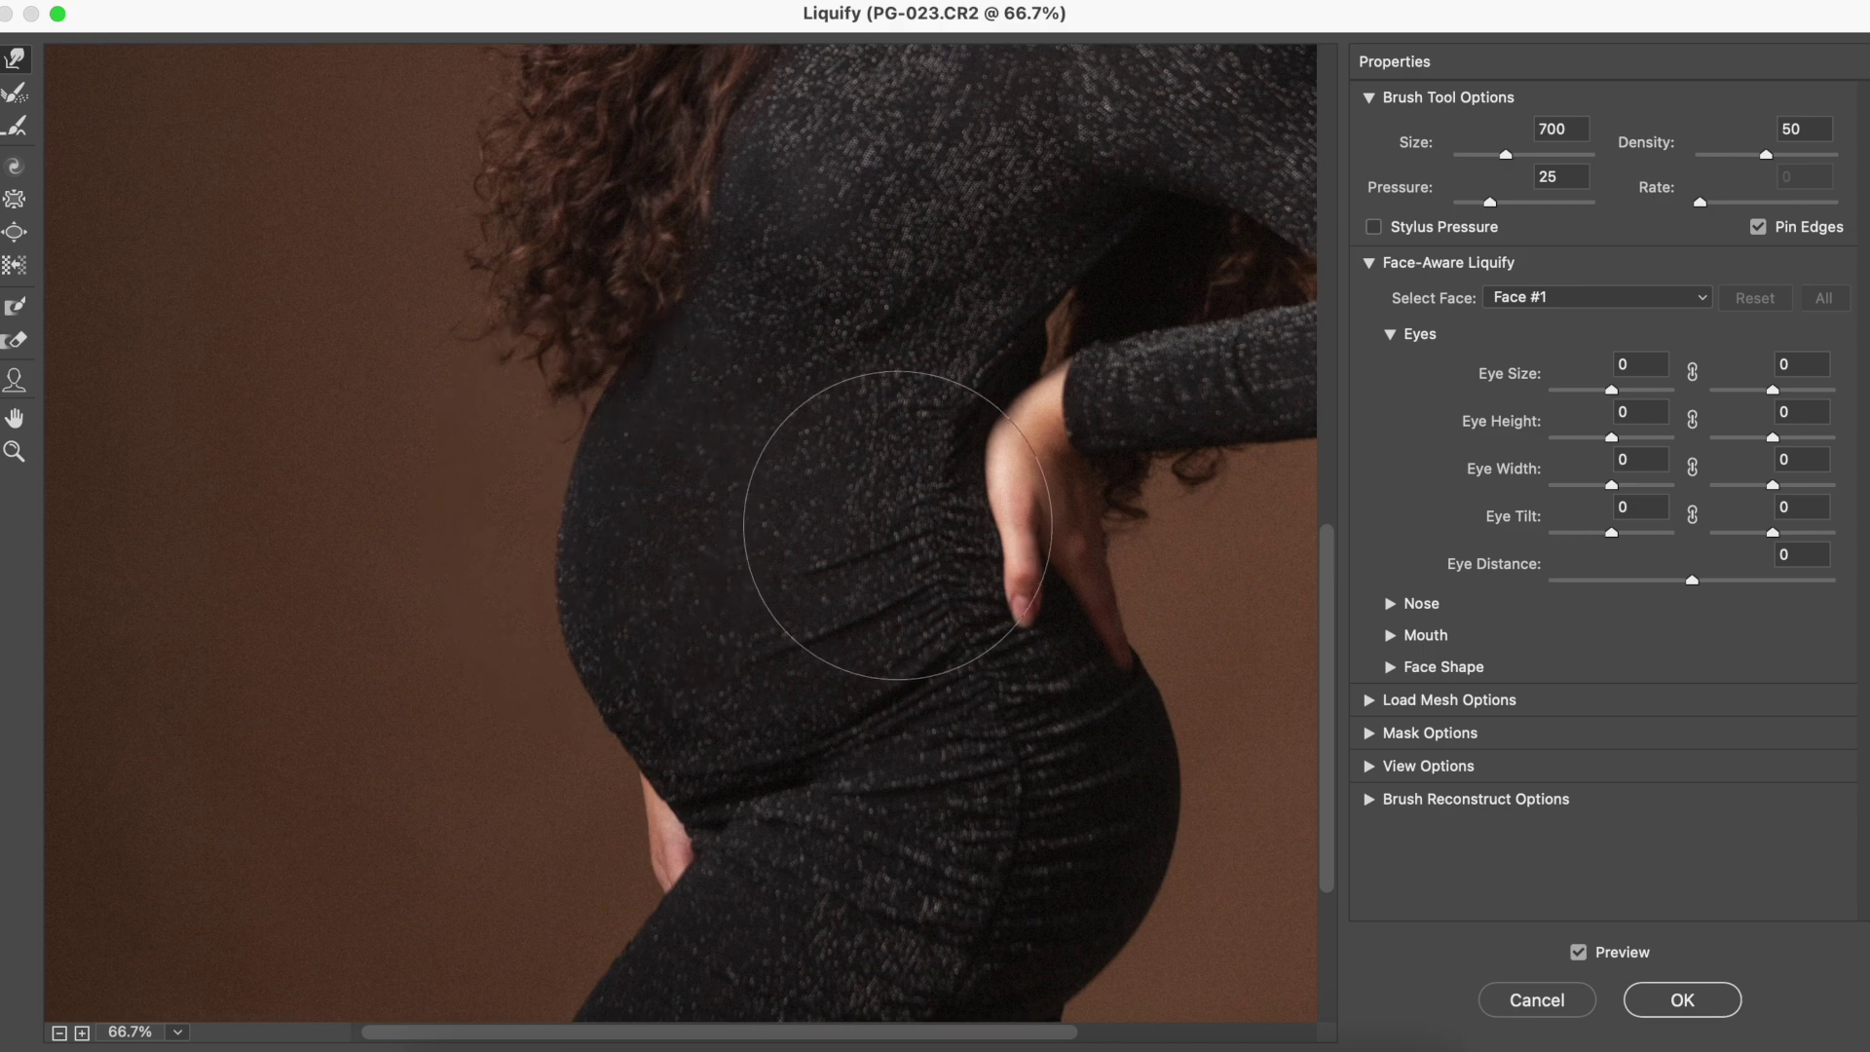
drag(964, 659, 830, 594)
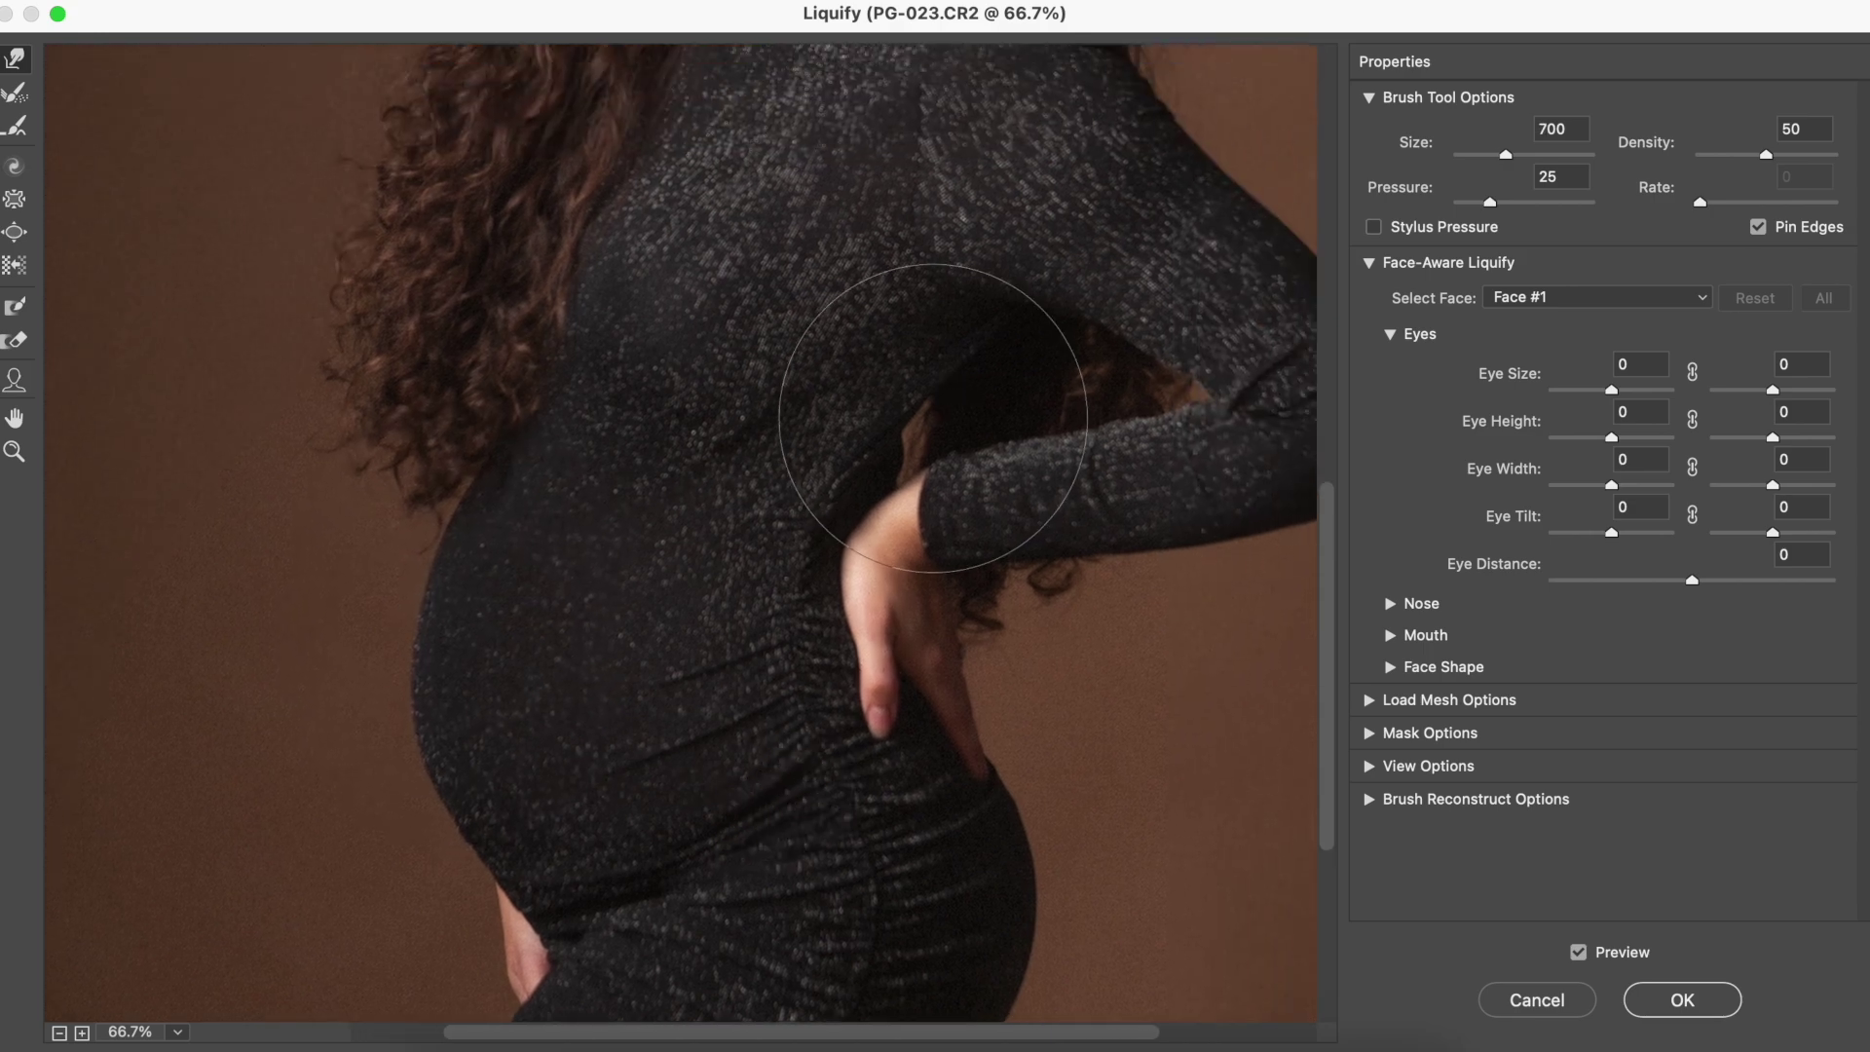
drag(893, 453, 981, 376)
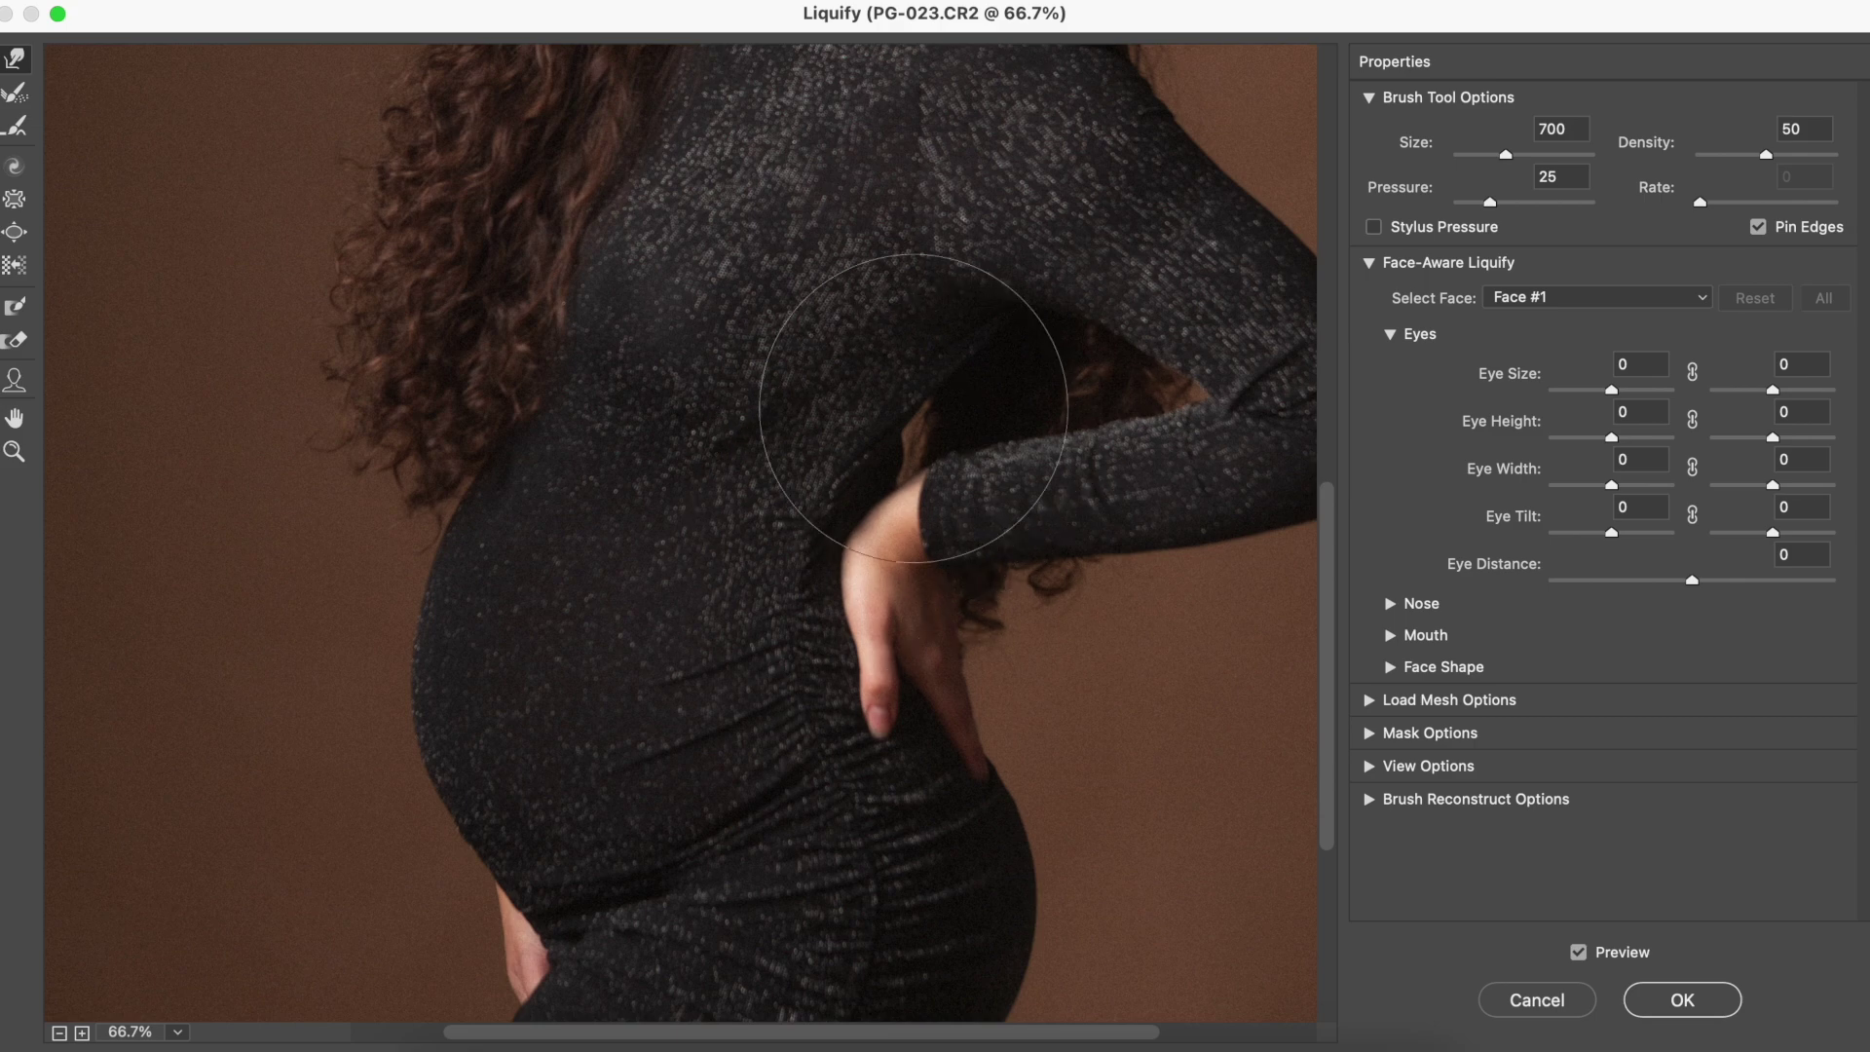
key(bracketleft)
key(bracketleft)
key(bracketleft)
key(bracketleft)
key(bracketleft)
key(bracketleft)
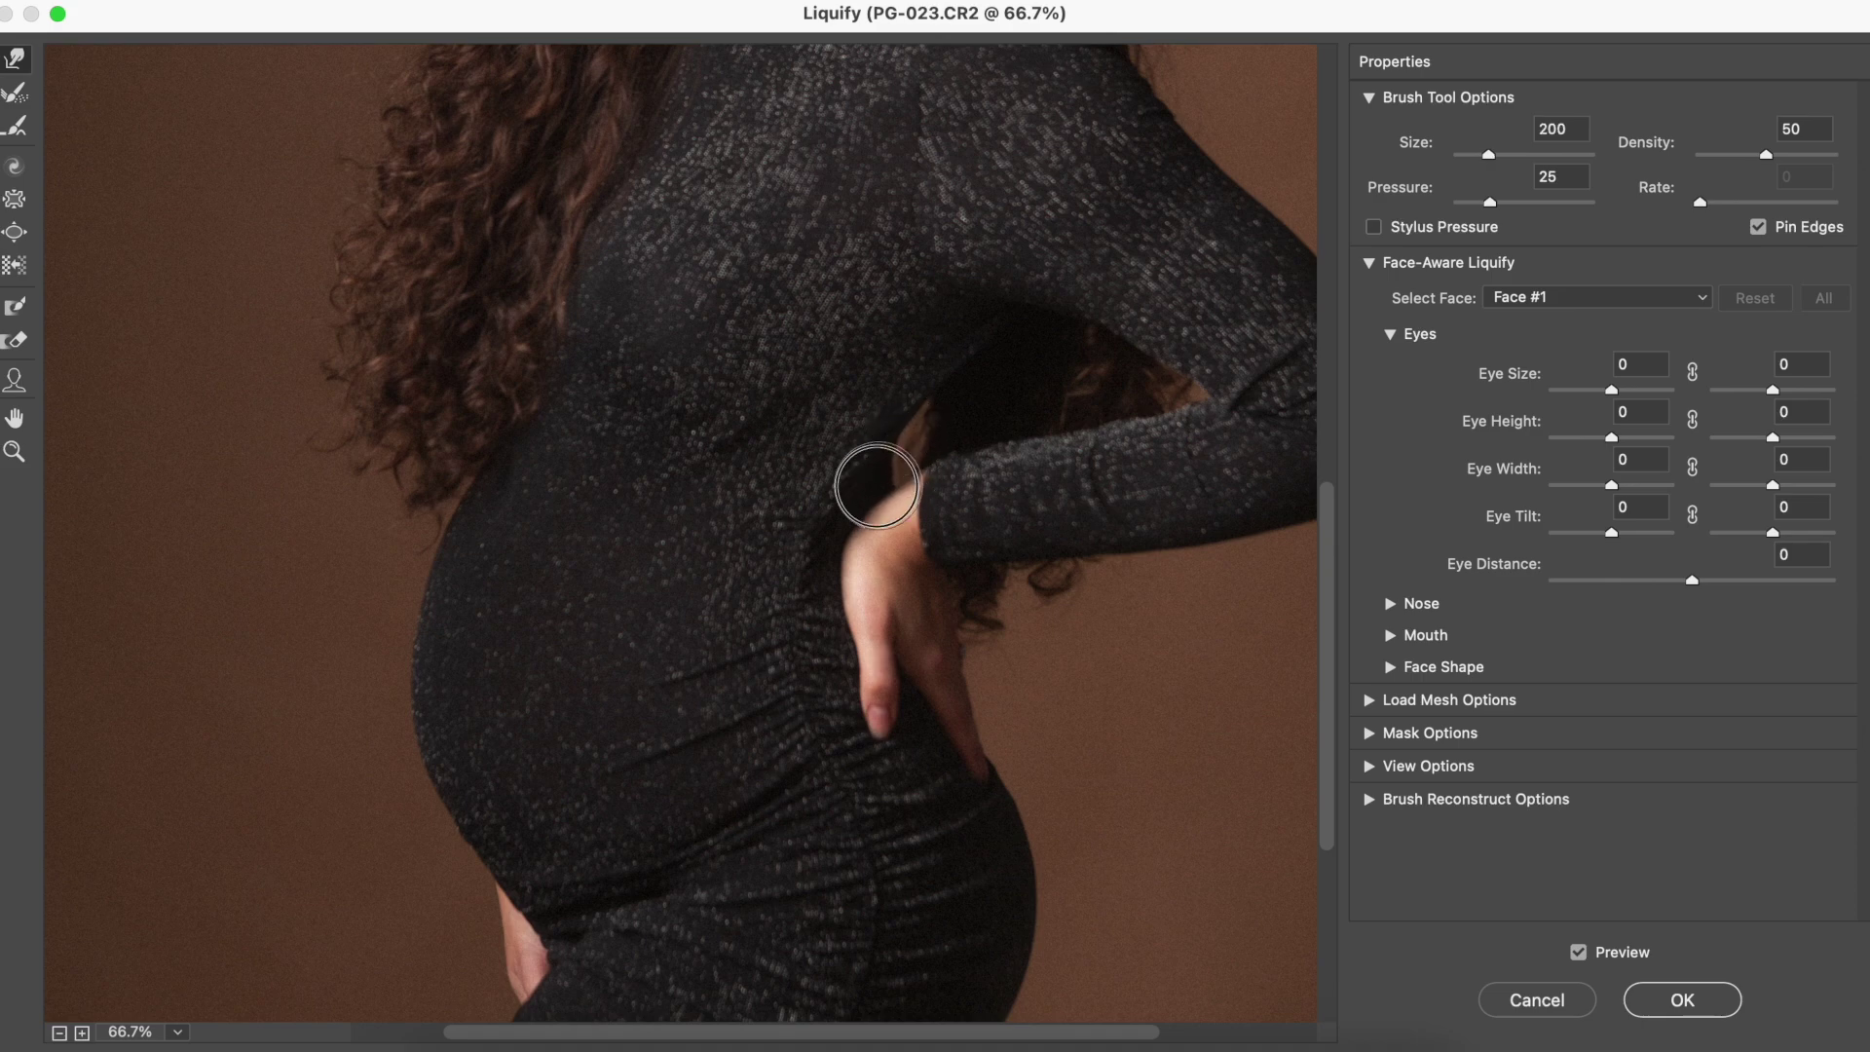
key(bracketright)
key(bracketright)
key(bracketright)
key(bracketright)
key(bracketright)
key(bracketright)
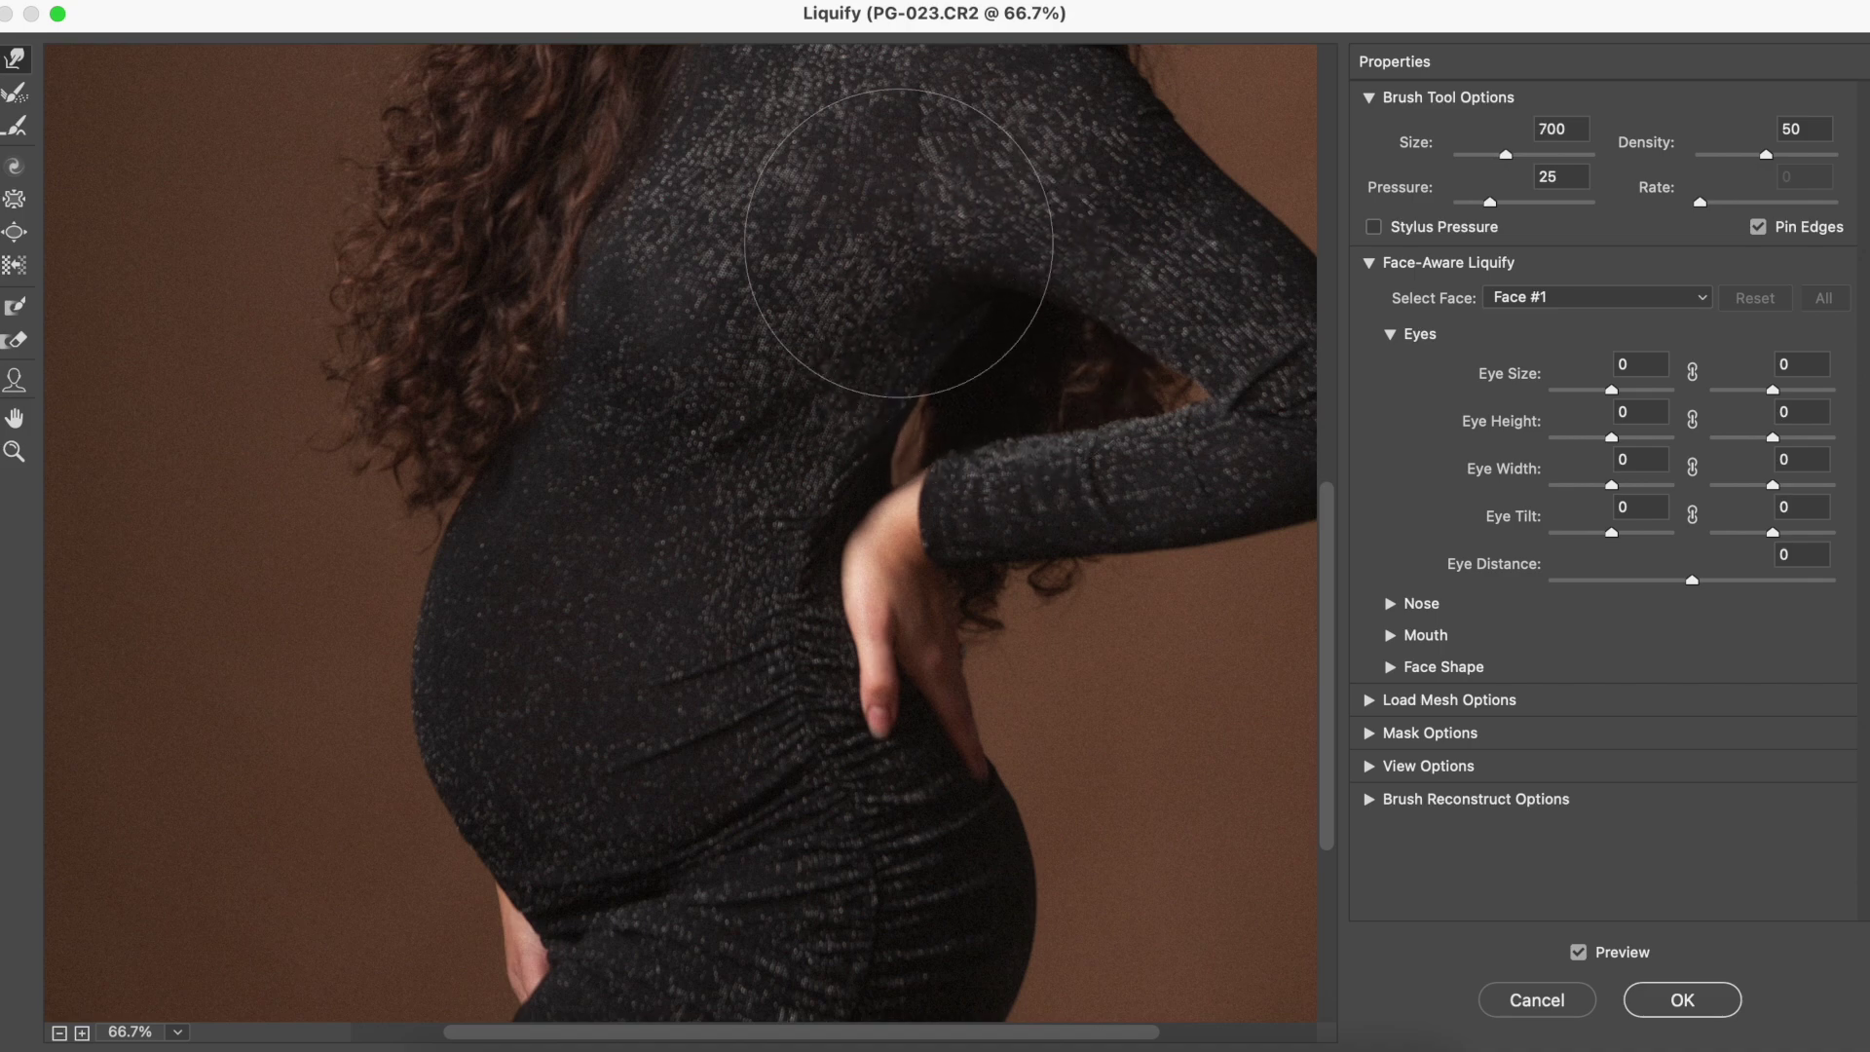
key(bracketleft)
drag(967, 283, 769, 575)
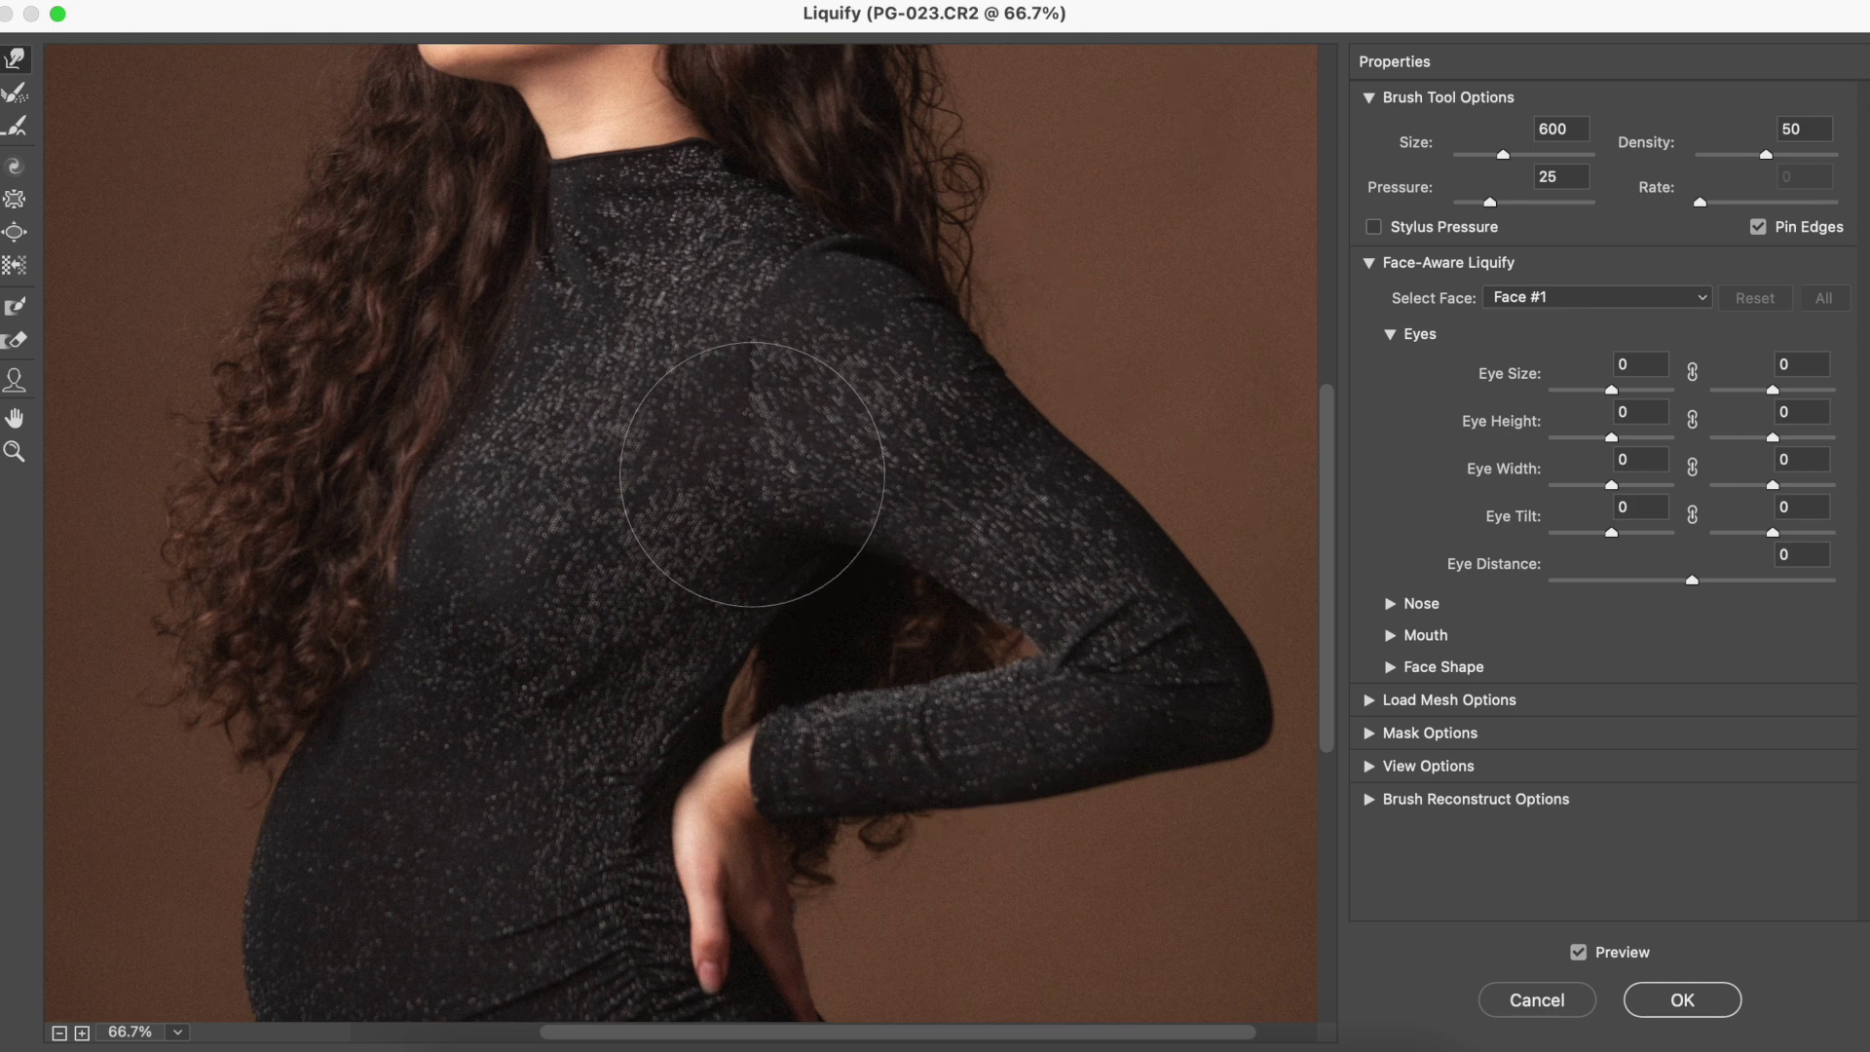
Vary the warp brush between 200 and 800 for close work on the shoulder and arm
key(bracketleft)
key(bracketleft)
key(bracketleft)
key(bracketleft)
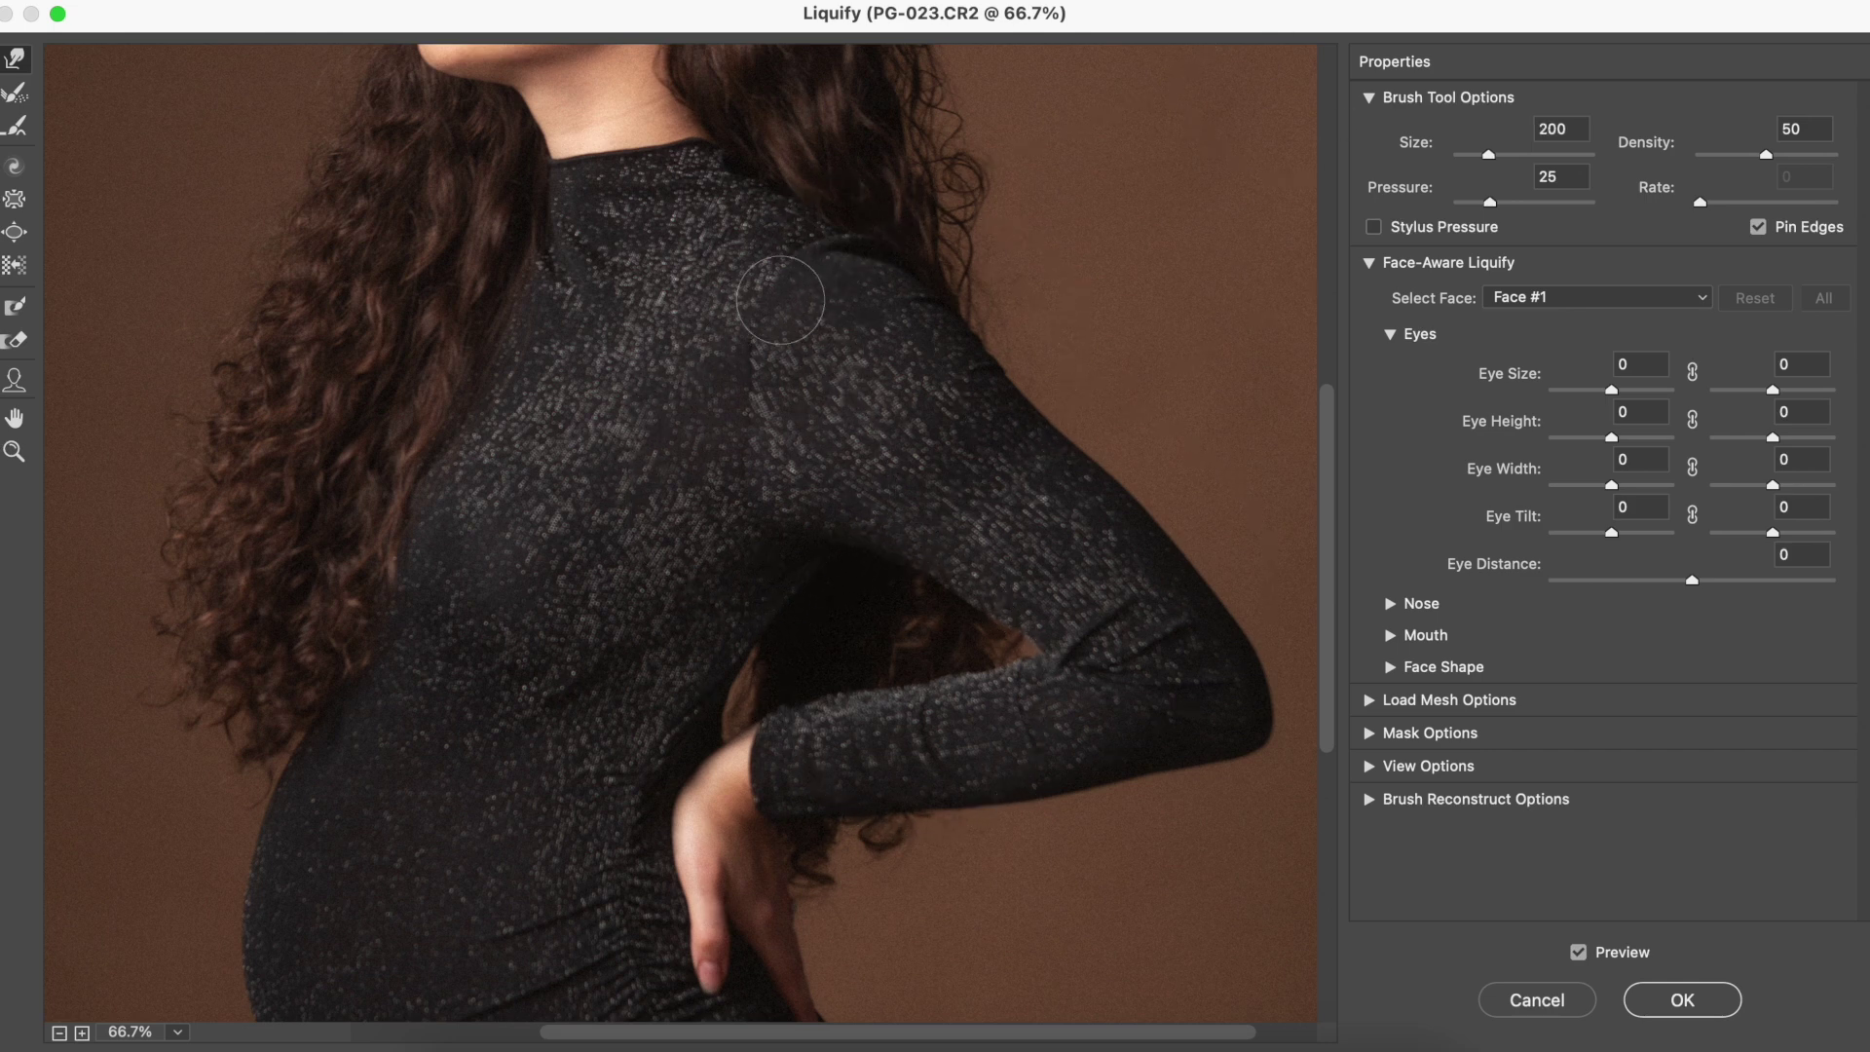
key(bracketright)
key(bracketright)
key(bracketright)
key(bracketright)
key(bracketright)
key(bracketright)
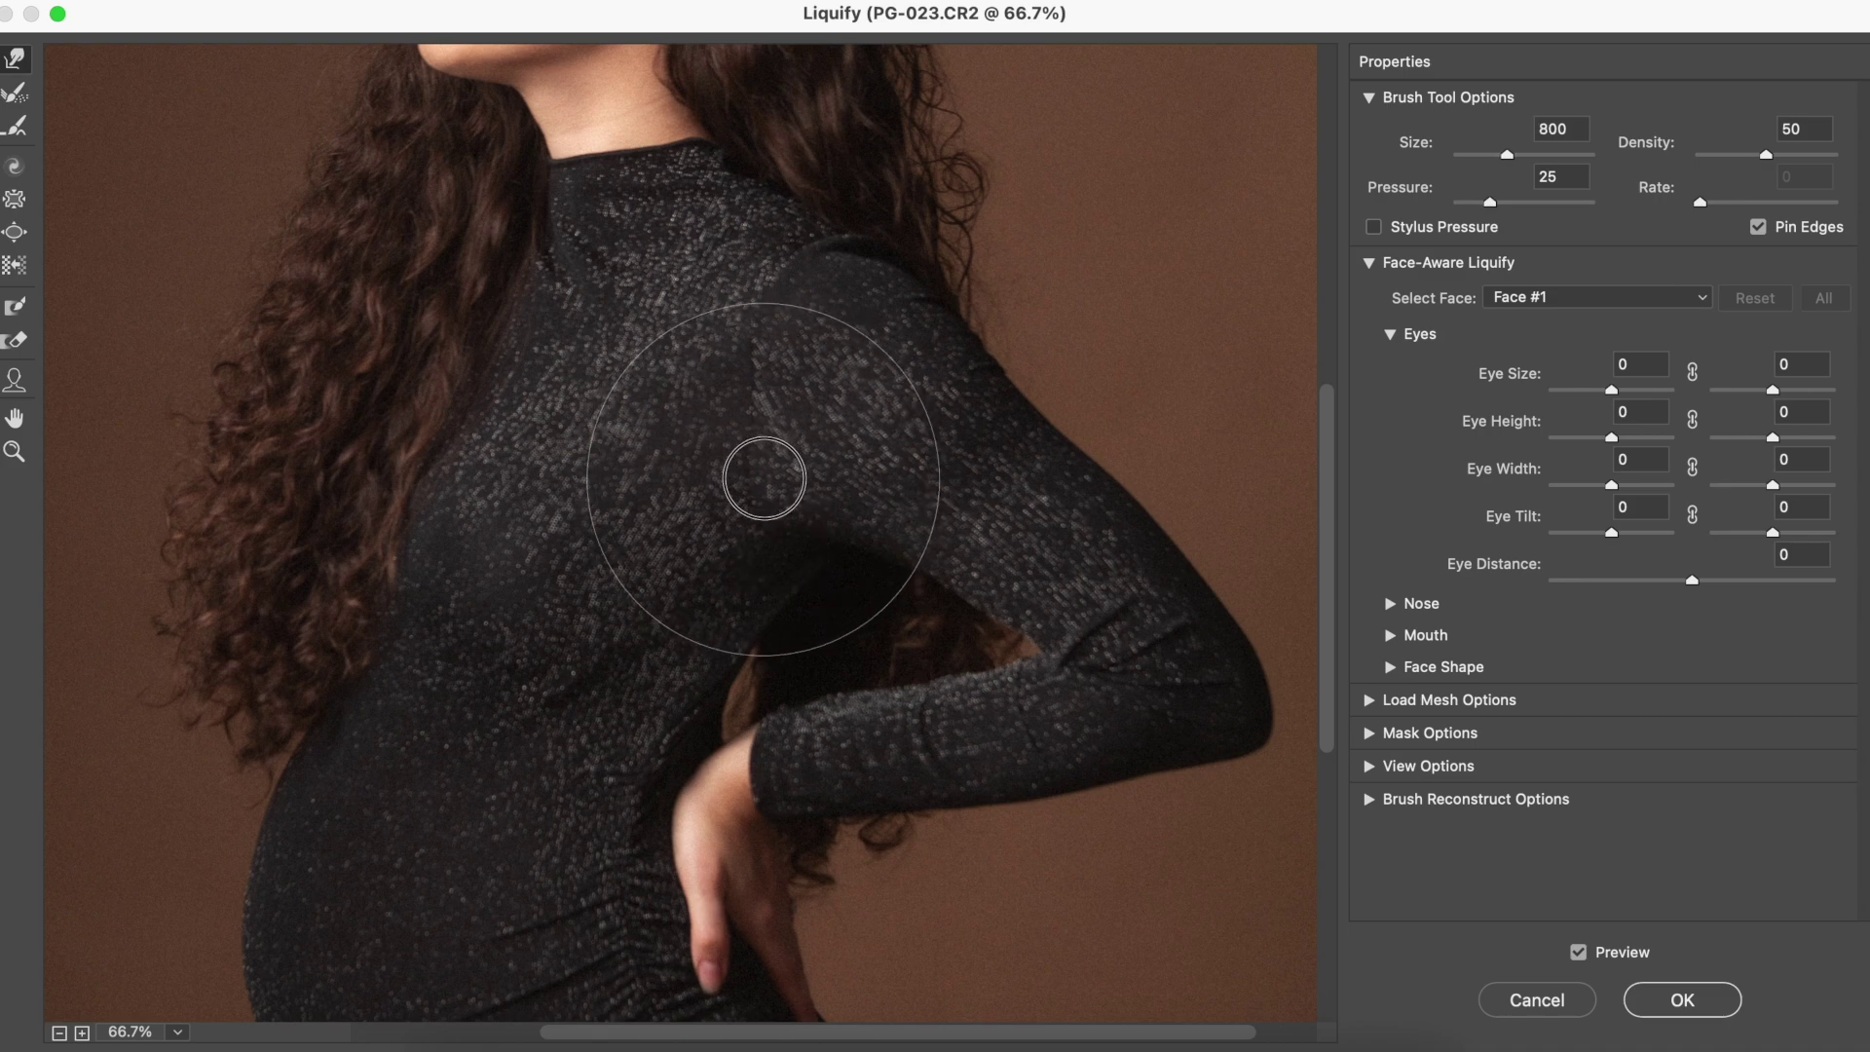
key(bracketleft)
key(bracketleft)
key(bracketleft)
key(bracketleft)
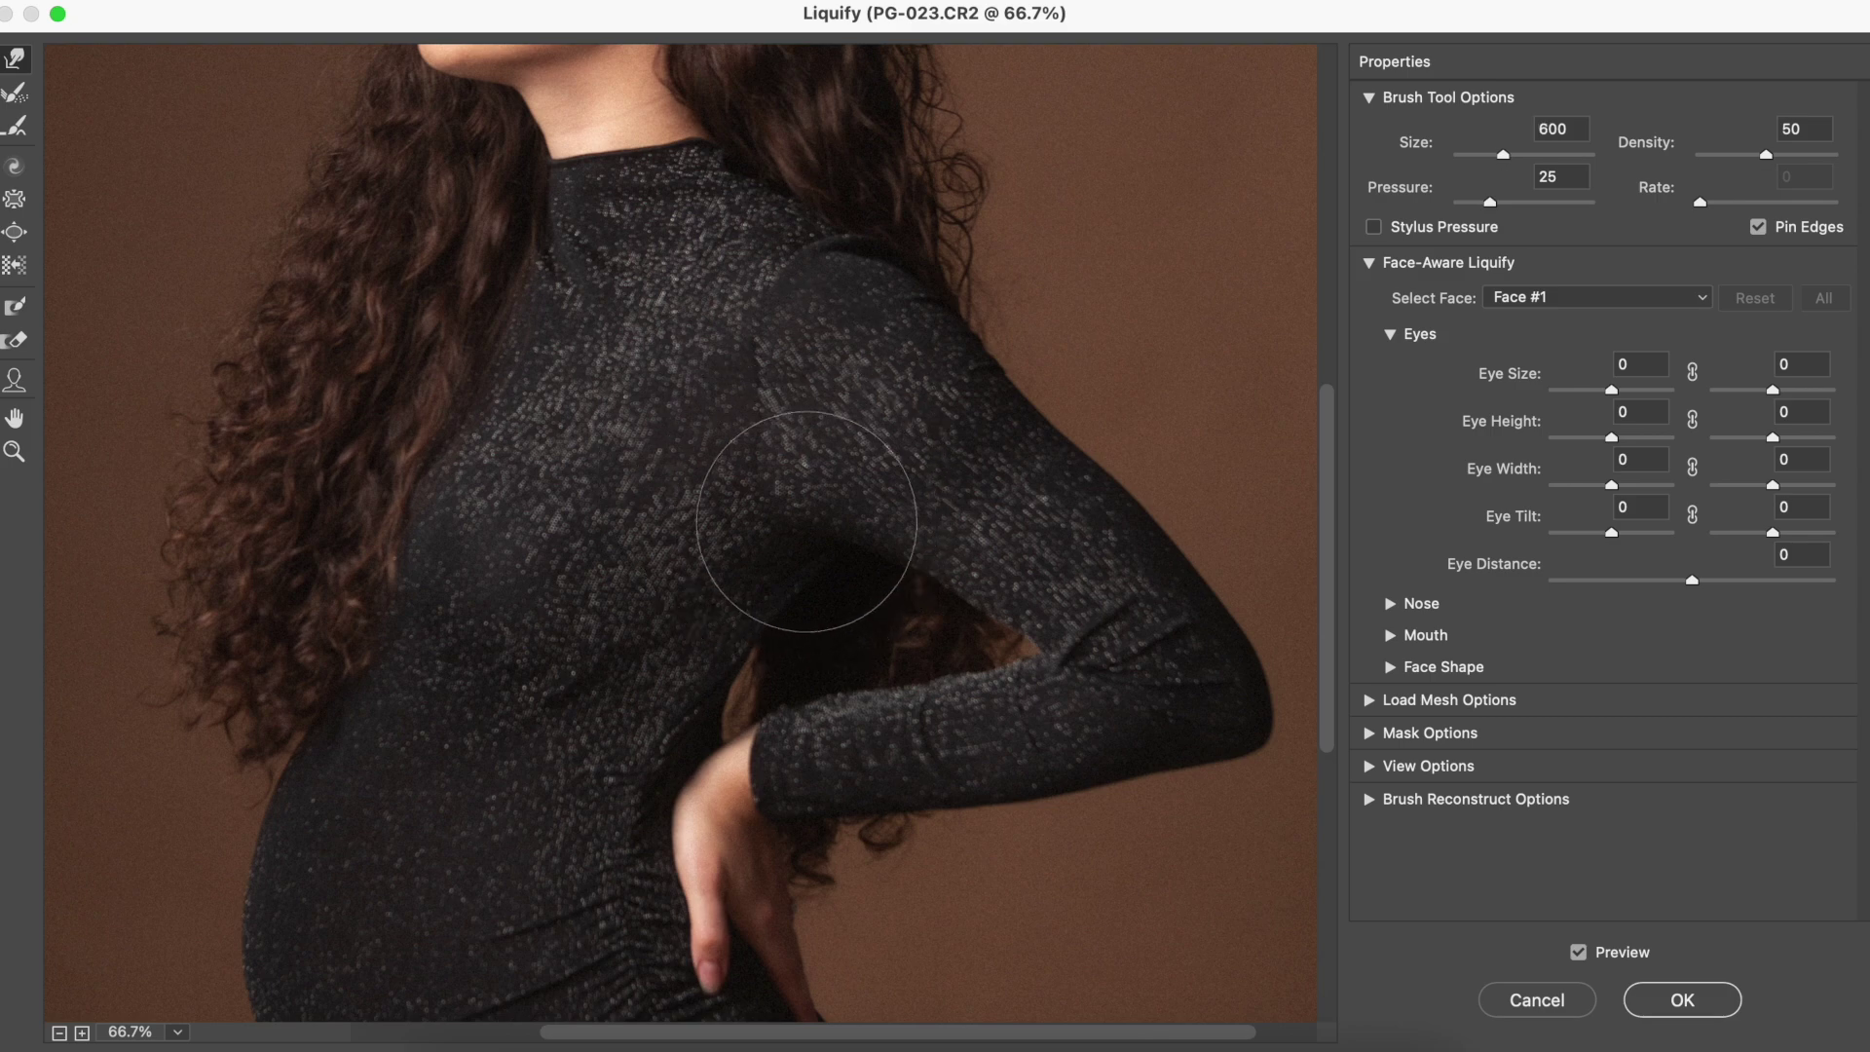
key(bracketright)
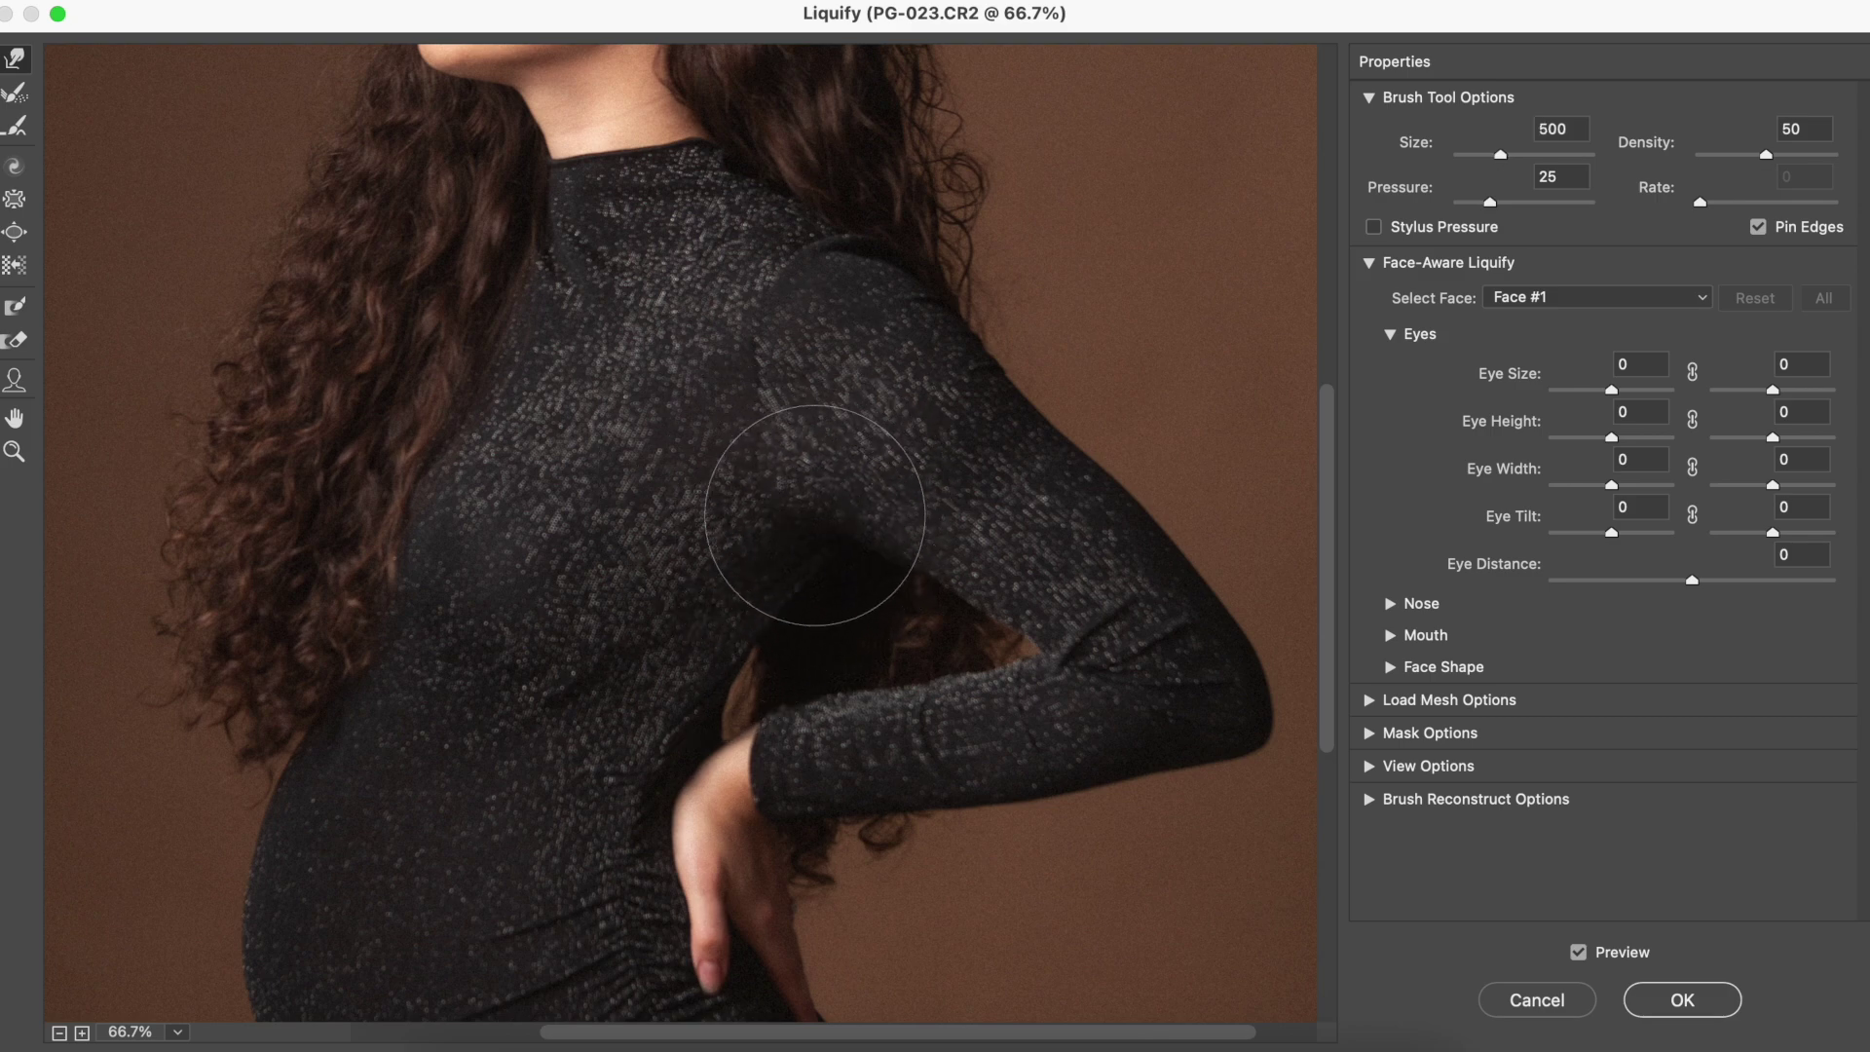
key(bracketright)
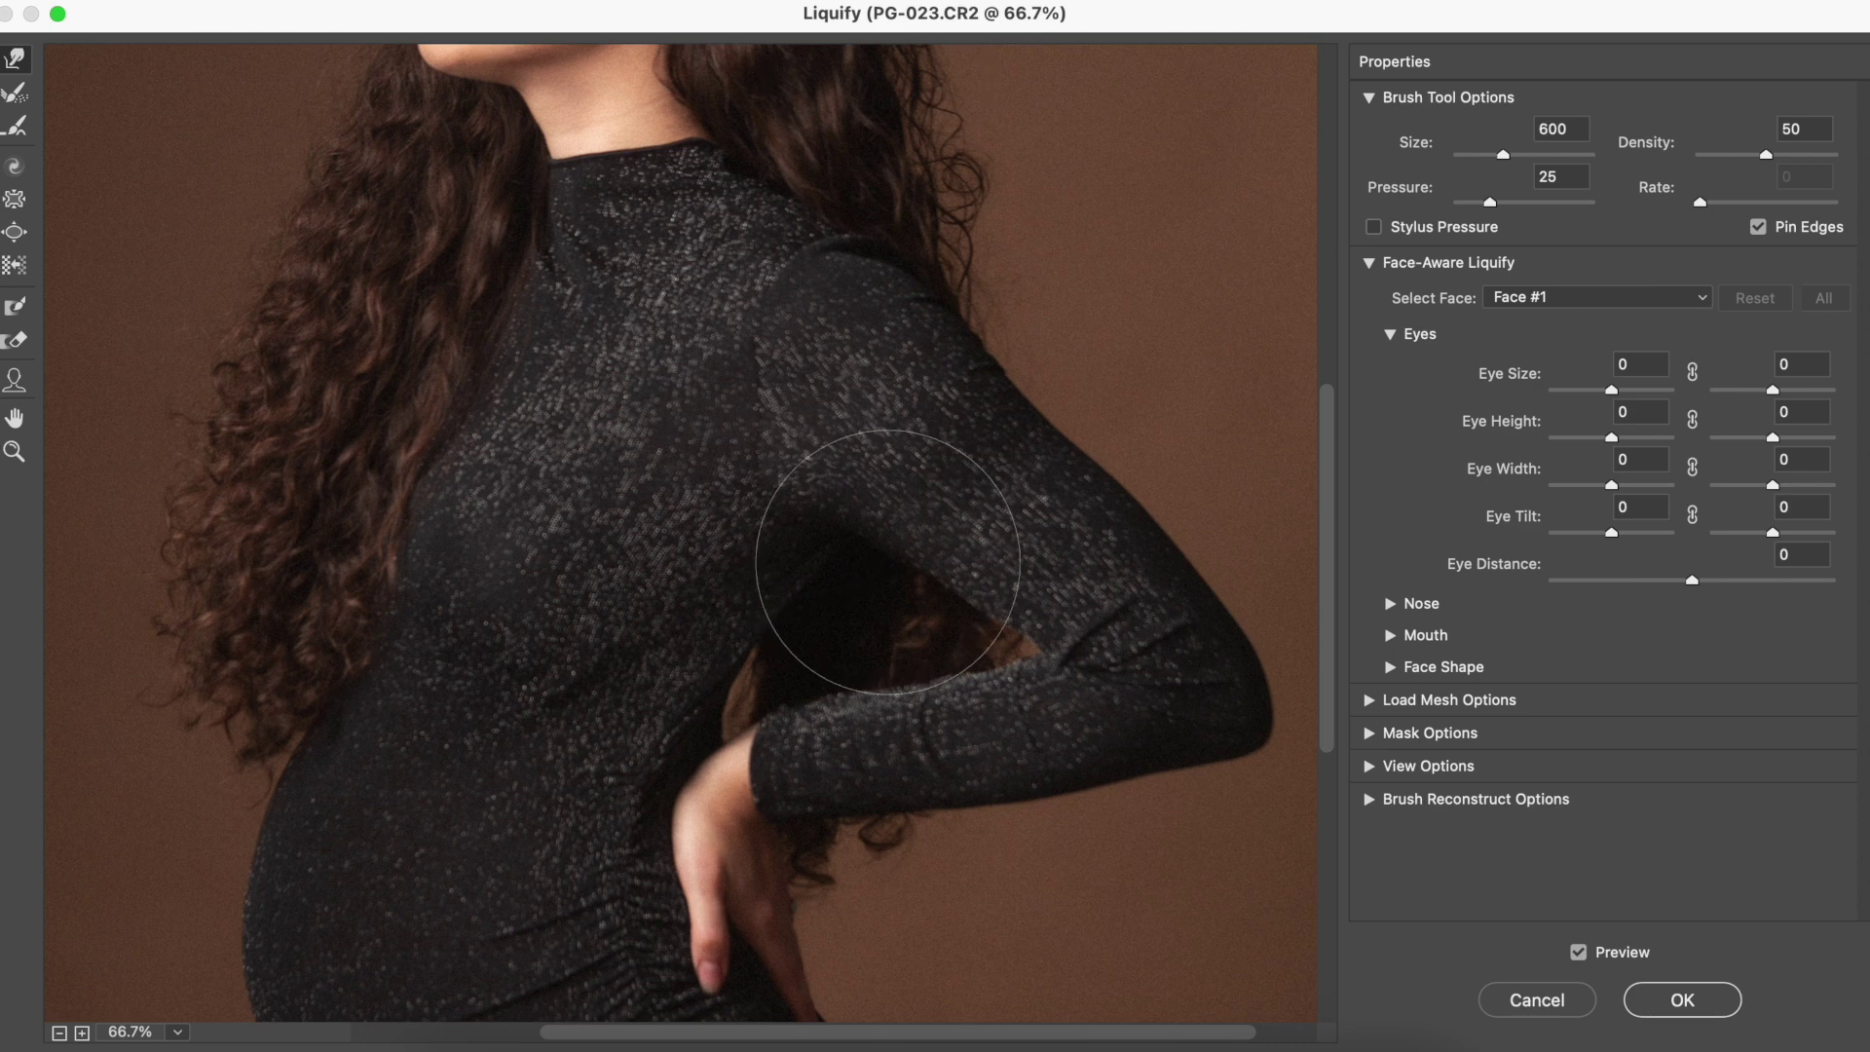
key(bracketleft)
key(bracketleft)
key(bracketleft)
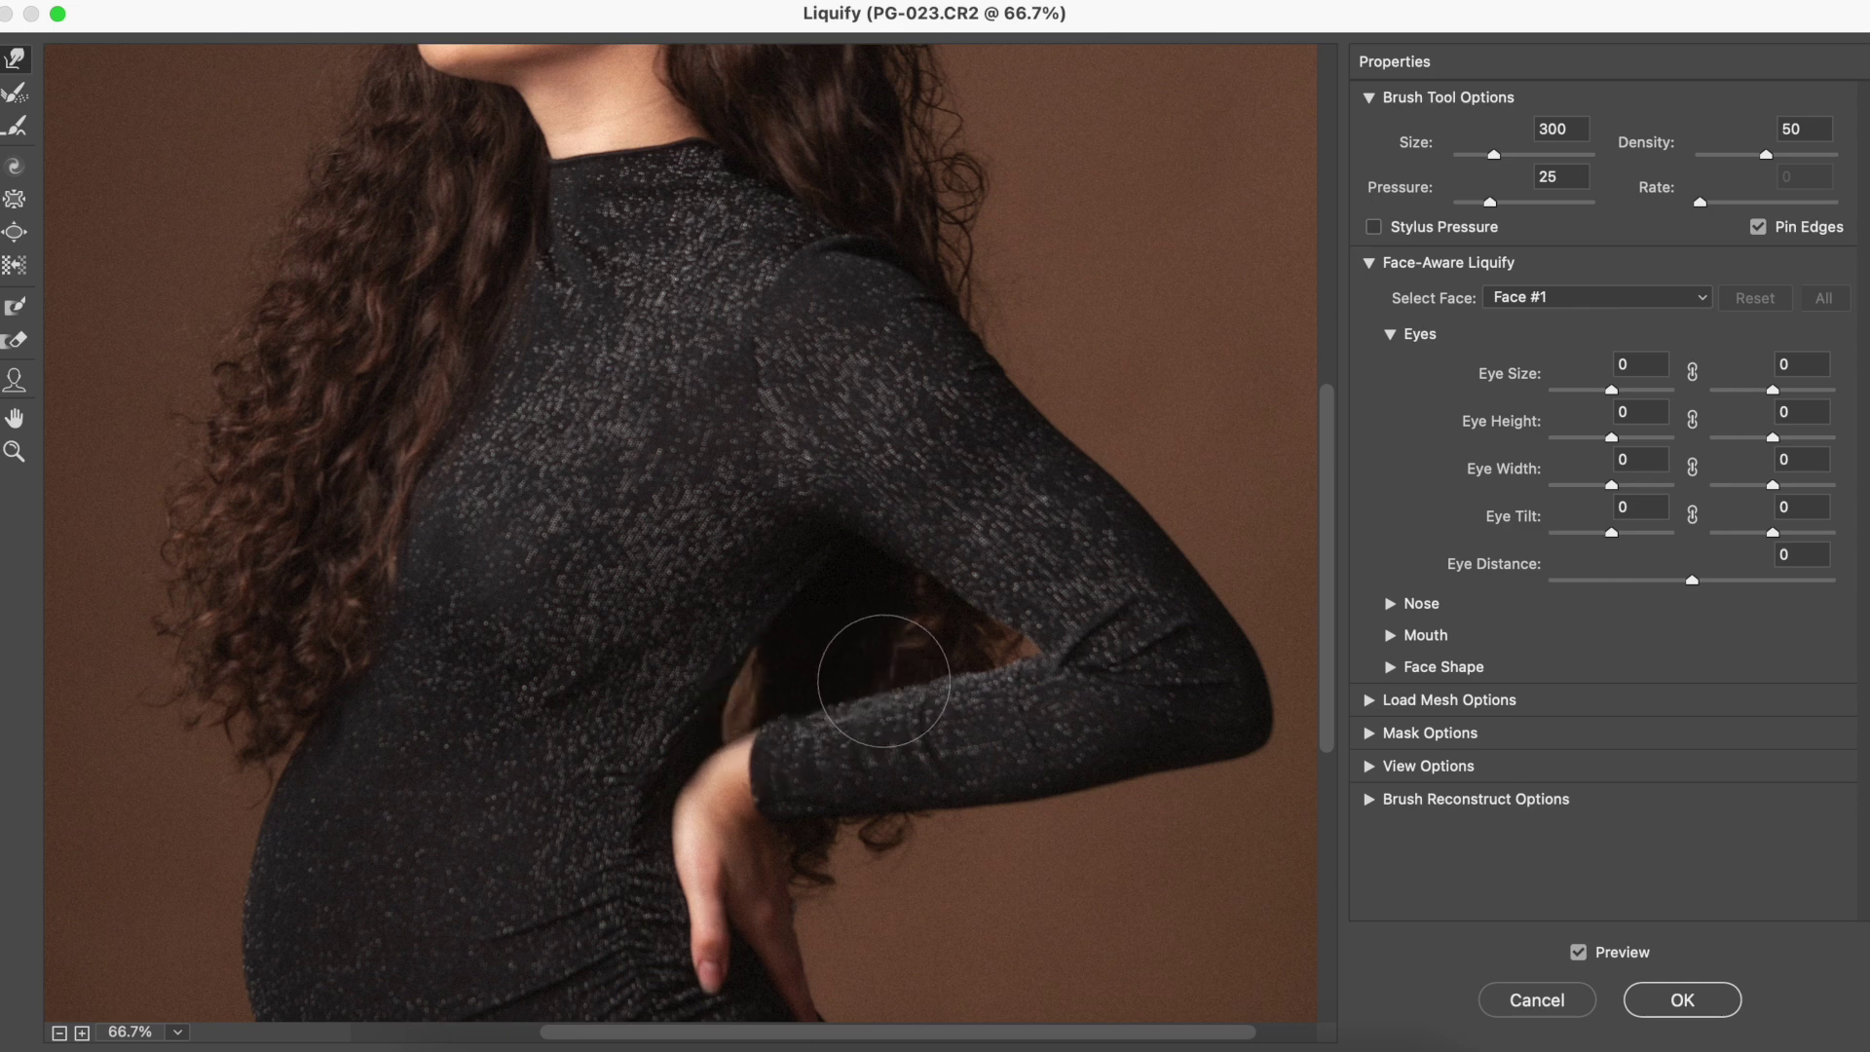
key(bracketleft)
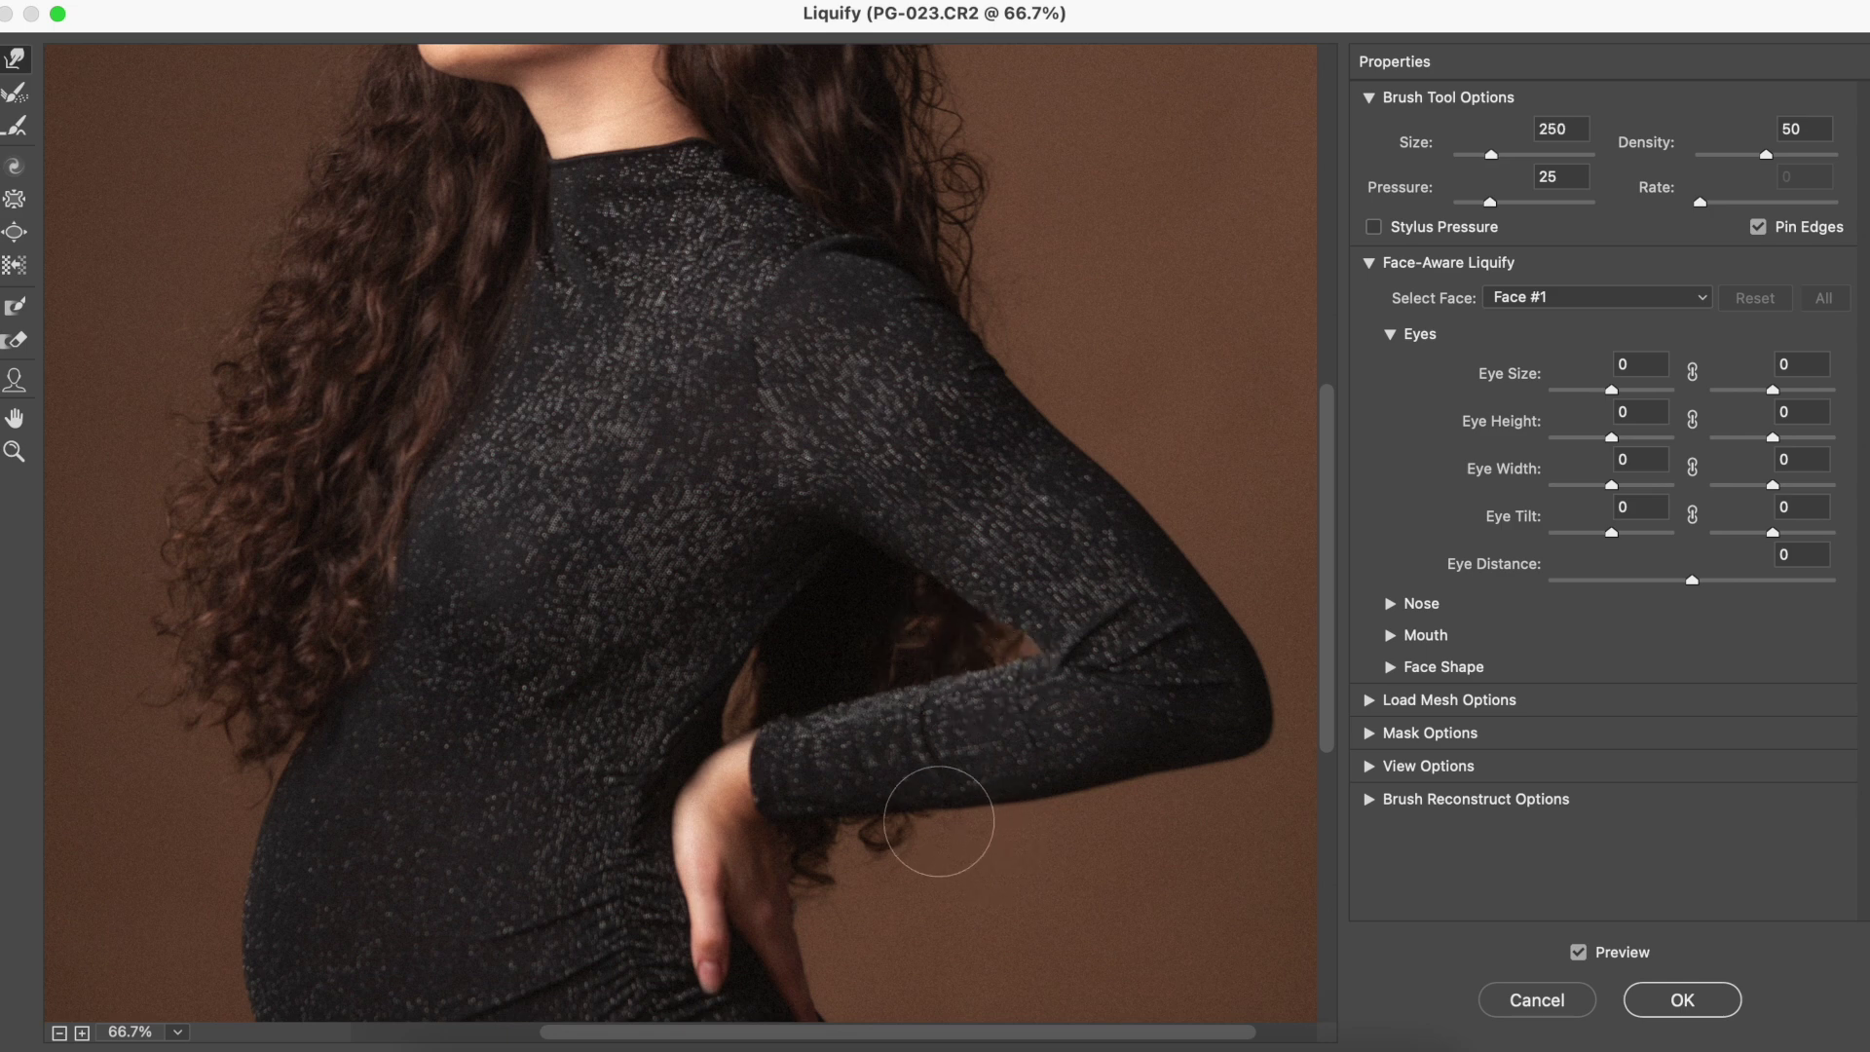
key(bracketright)
key(bracketright)
key(bracketright)
key(bracketright)
key(bracketright)
key(bracketright)
key(bracketright)
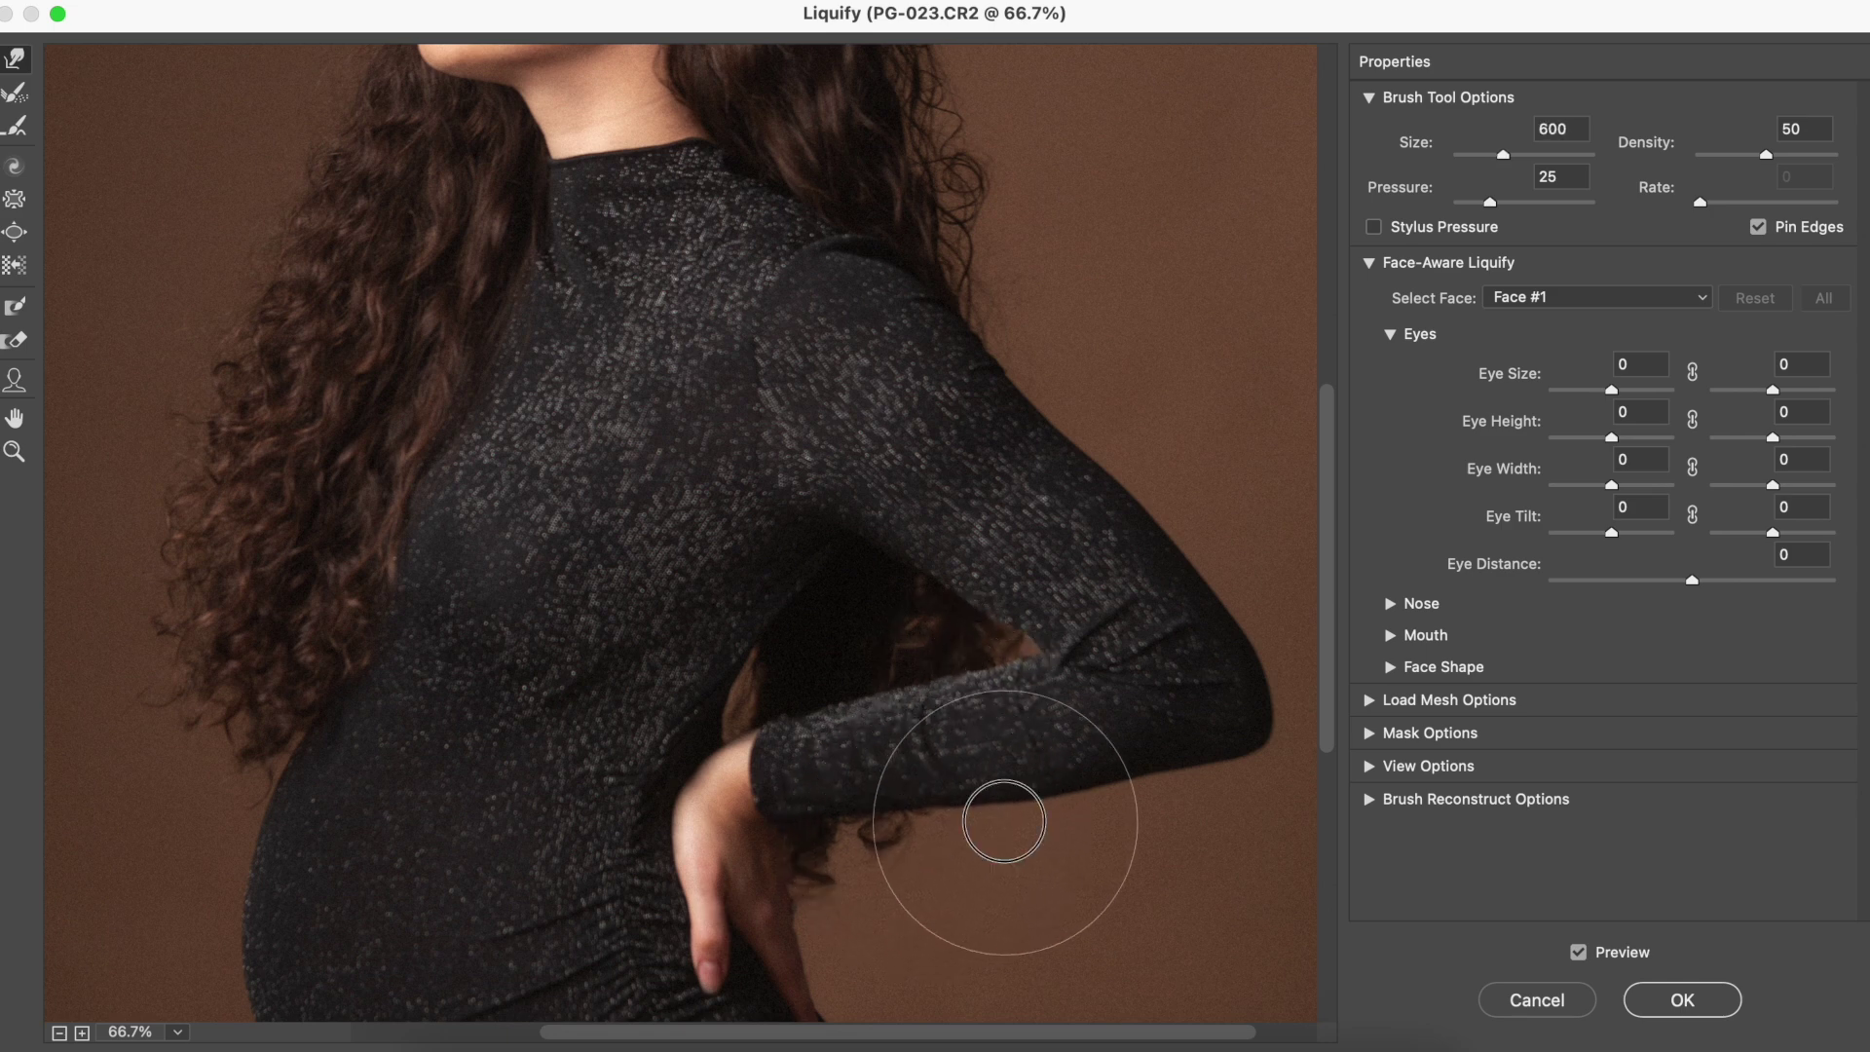
Pan to the elbow and forearm, settle the brush at 400, and fit the whole portrait in view
mouse_move(1016, 587)
mouse_down()
mouse_move(924, 646)
mouse_move(855, 626)
mouse_up()
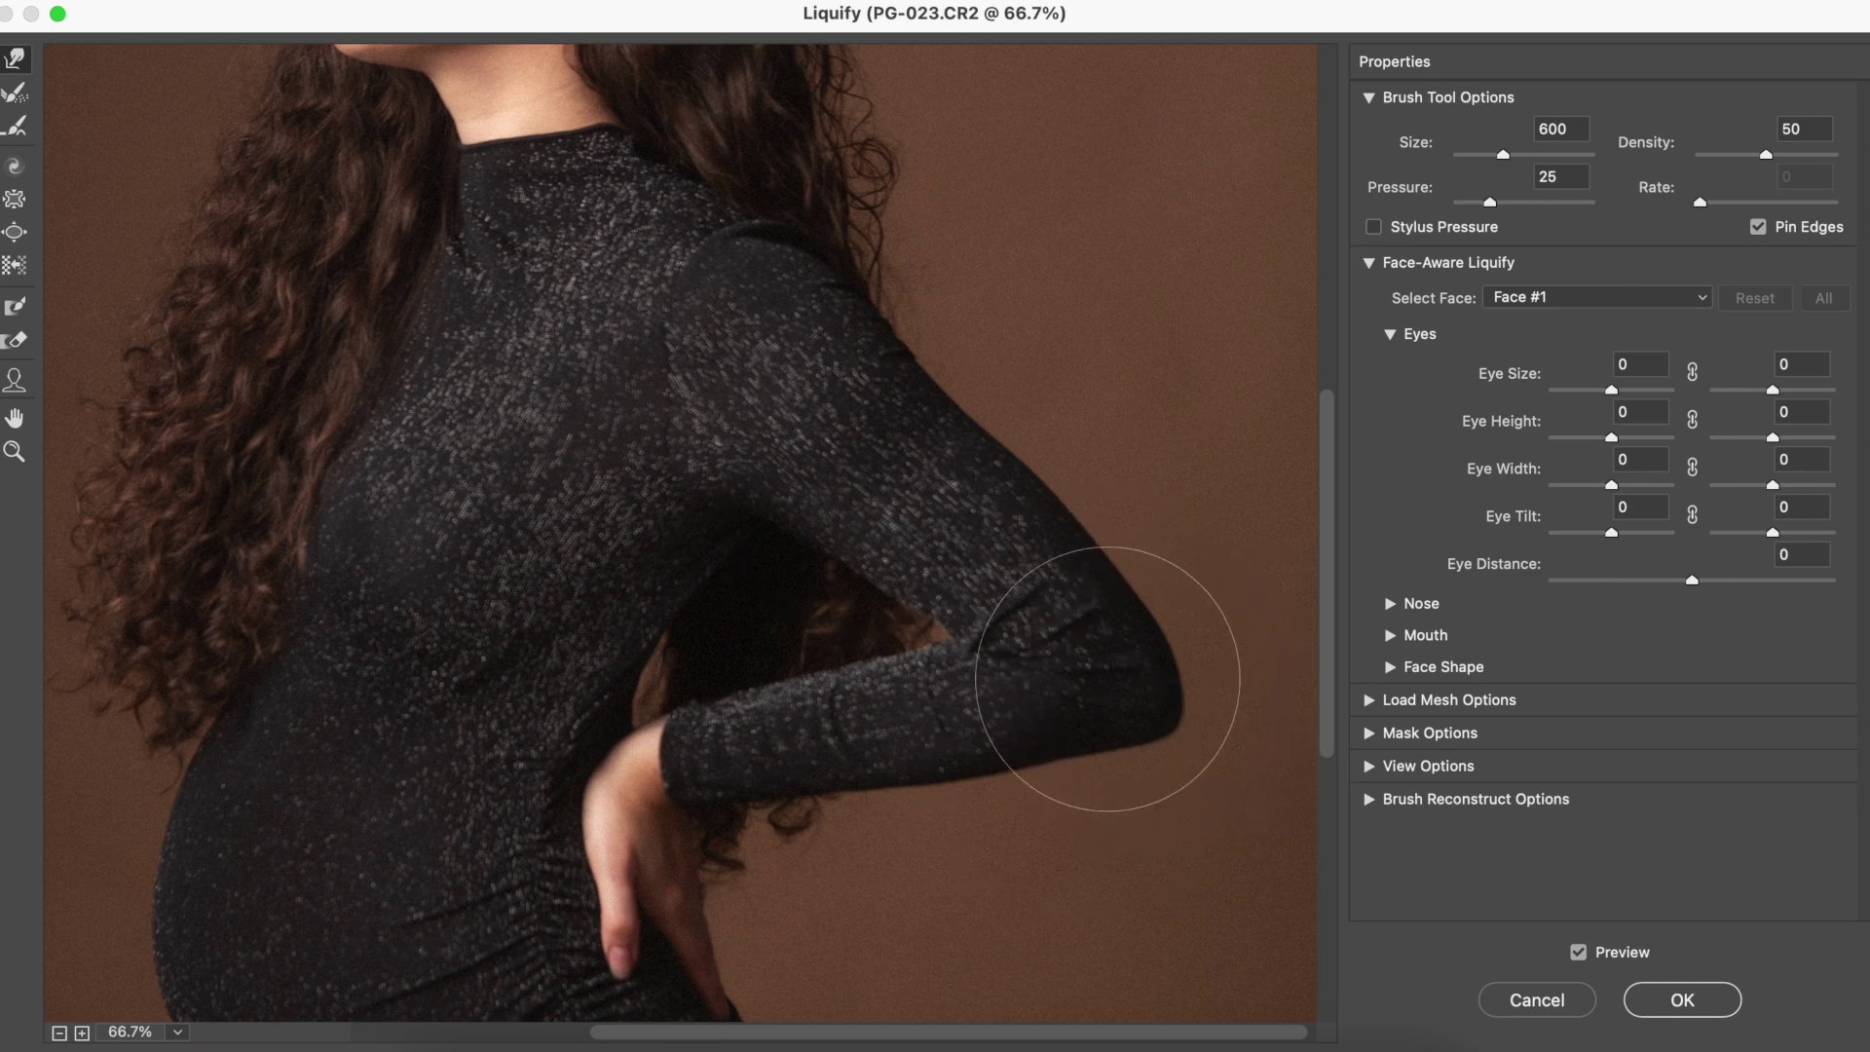
key(bracketleft)
key(bracketleft)
key(bracketleft)
key(bracketleft)
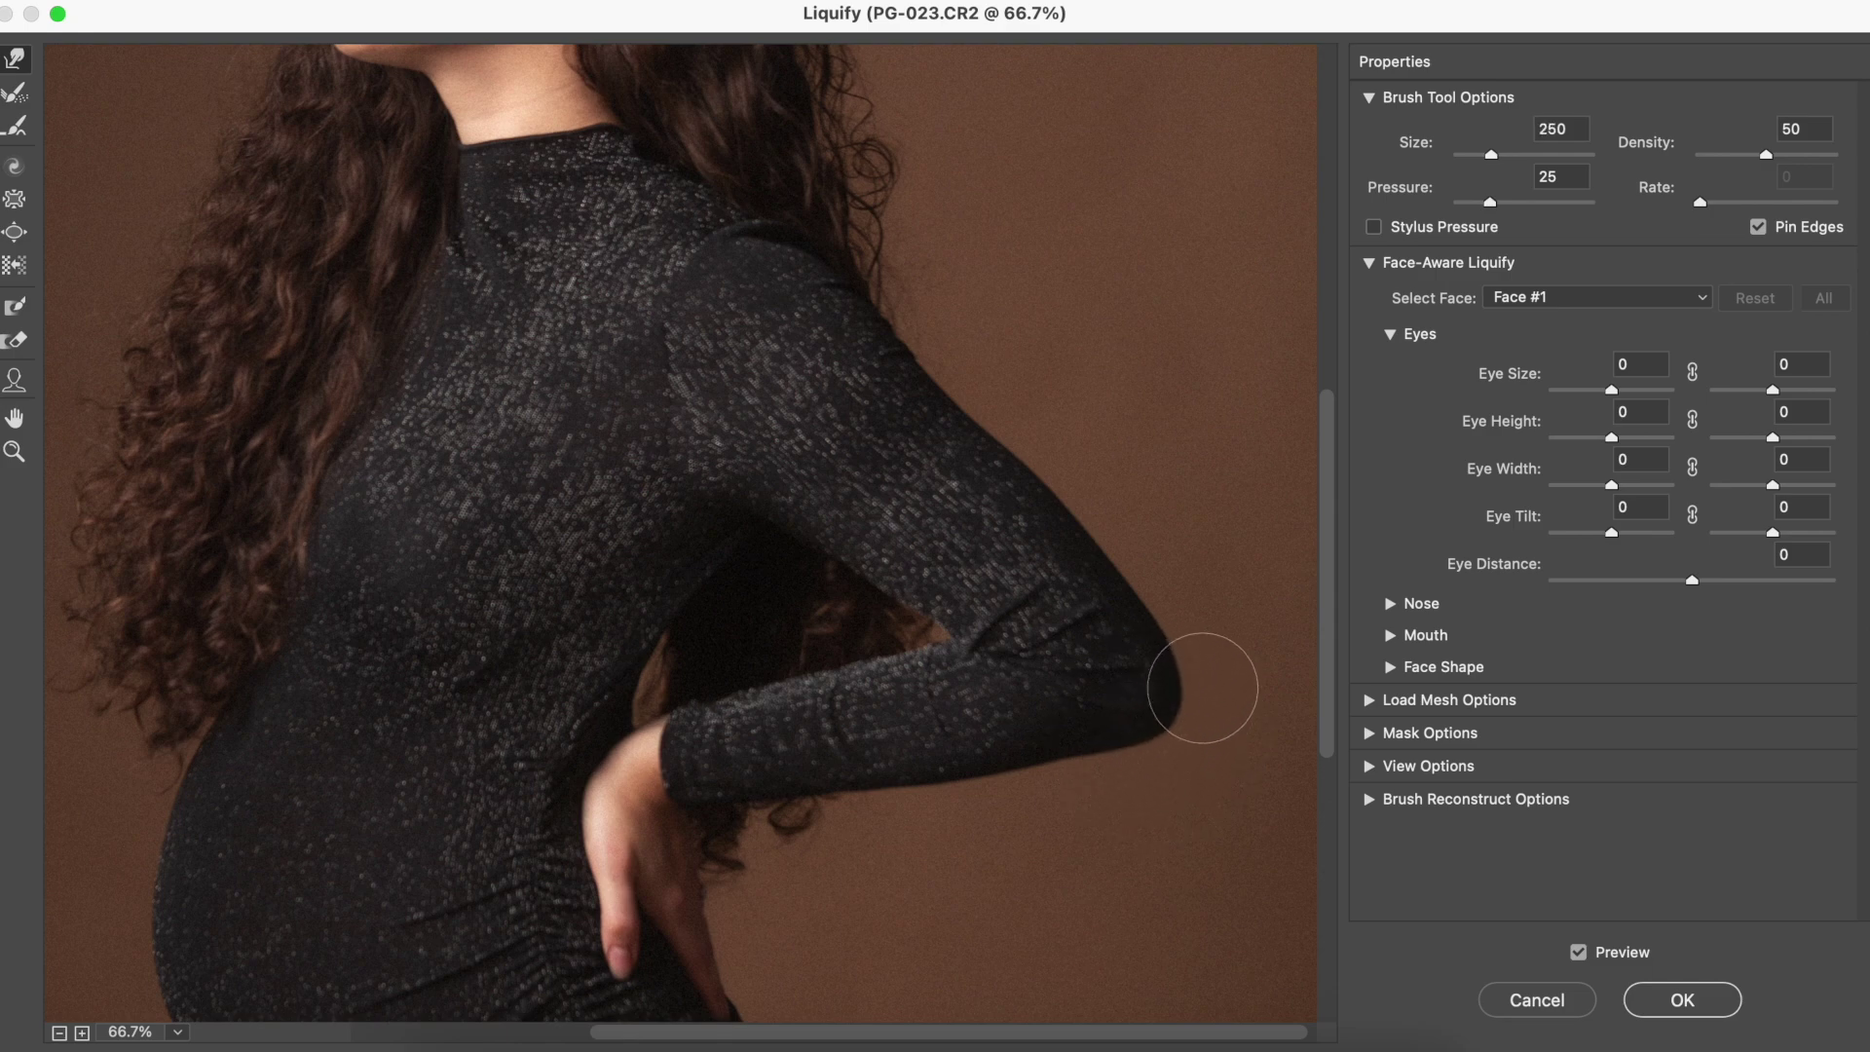
key(bracketright)
key(bracketright)
key(bracketright)
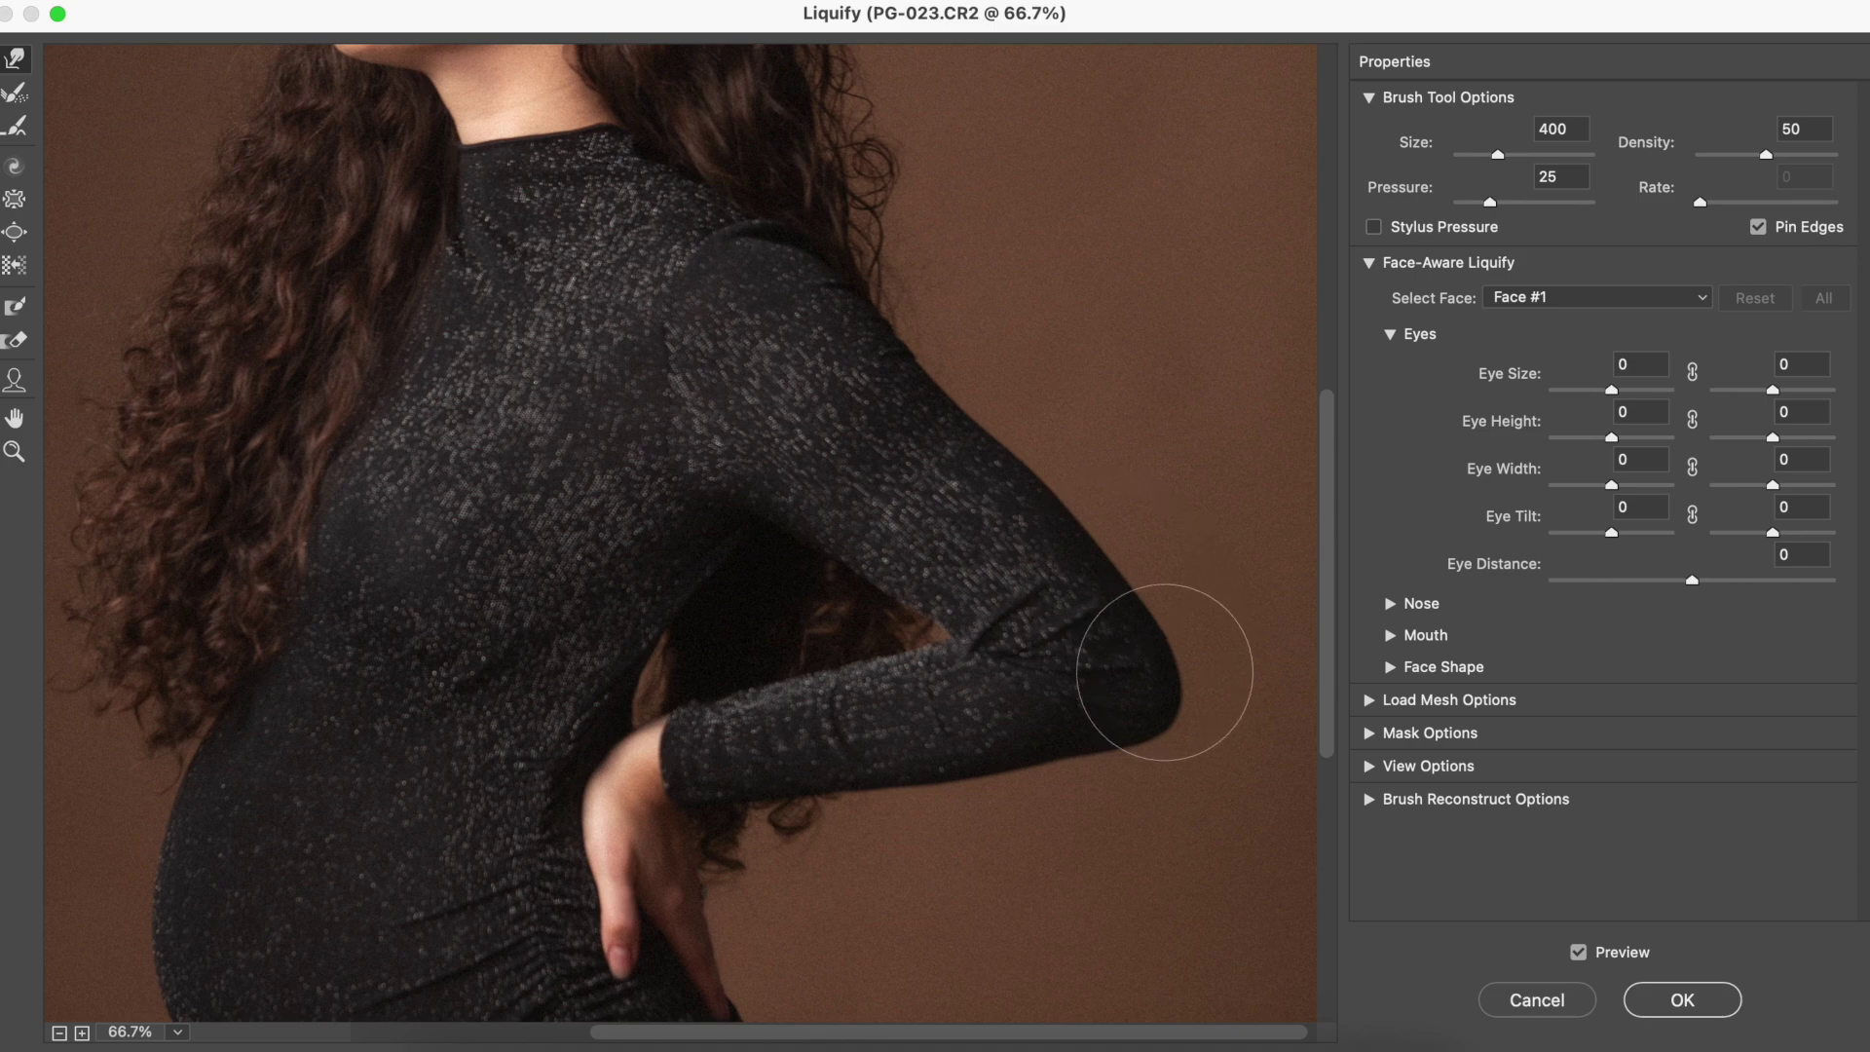
key(bracketleft)
key(bracketleft)
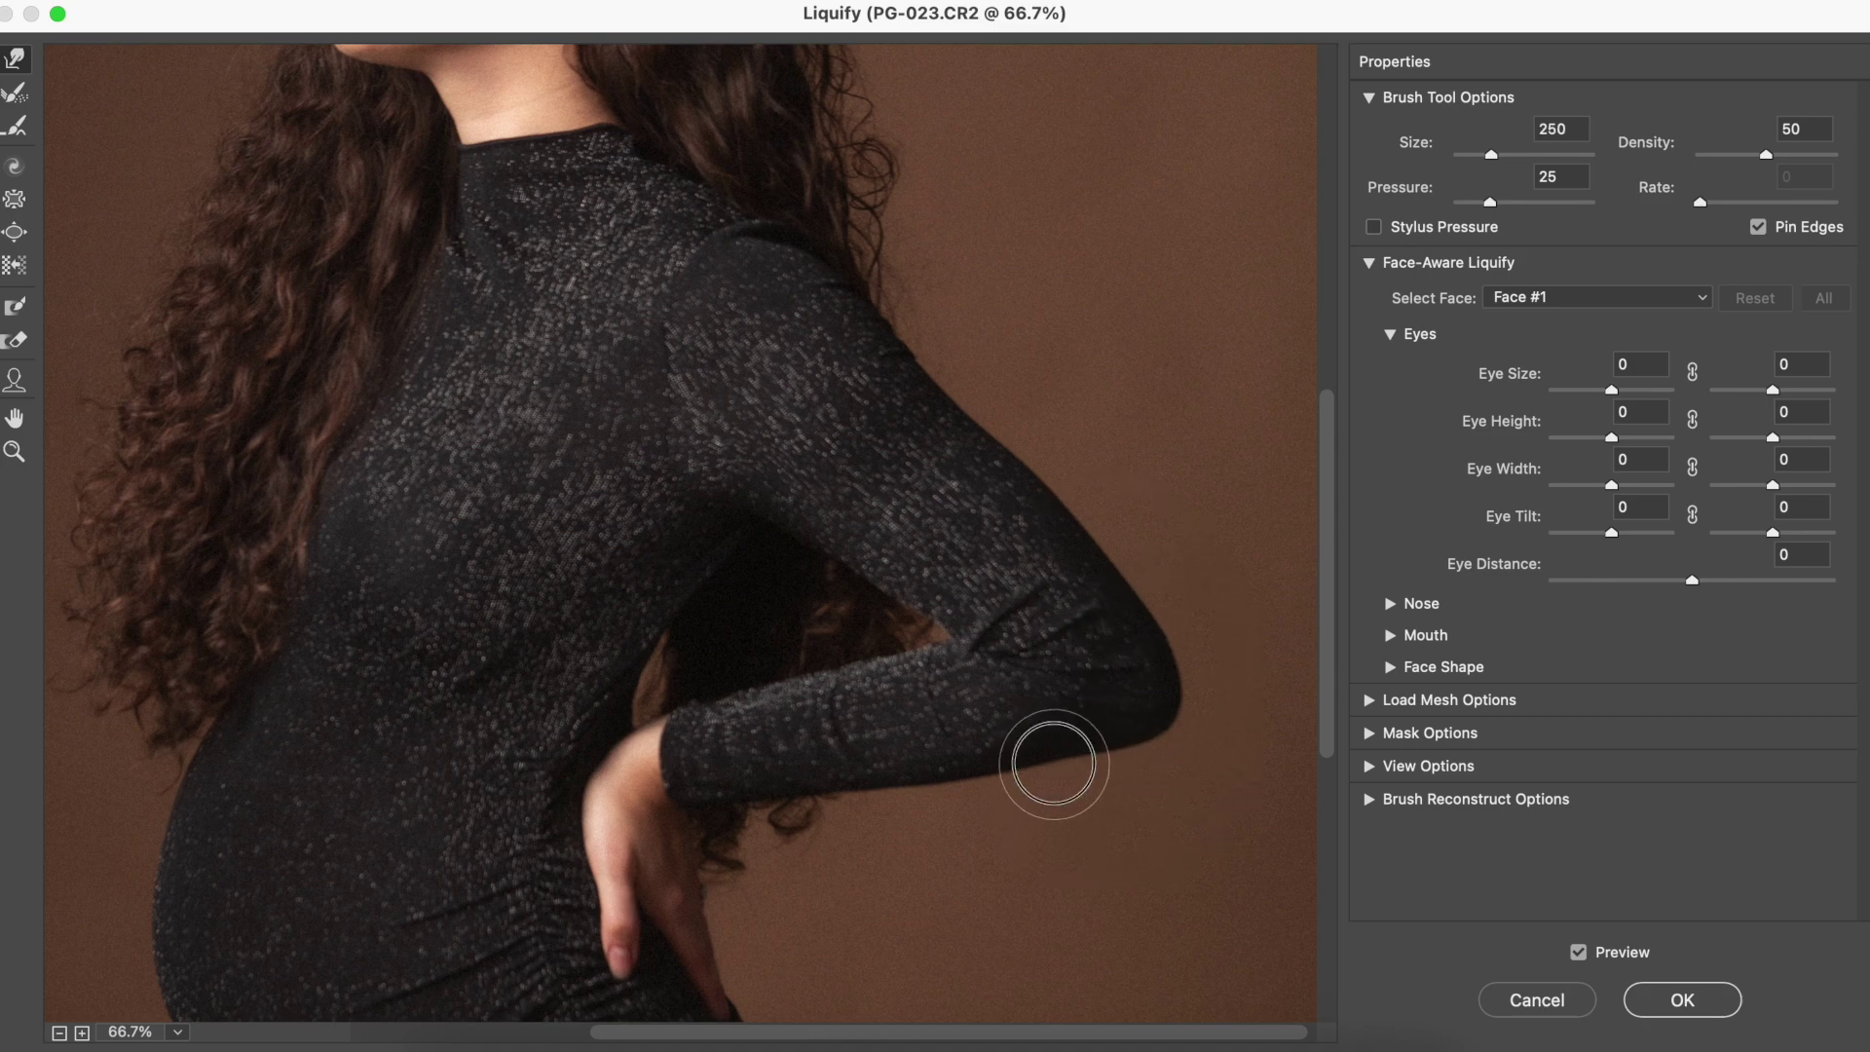
key(bracketright)
key(bracketright)
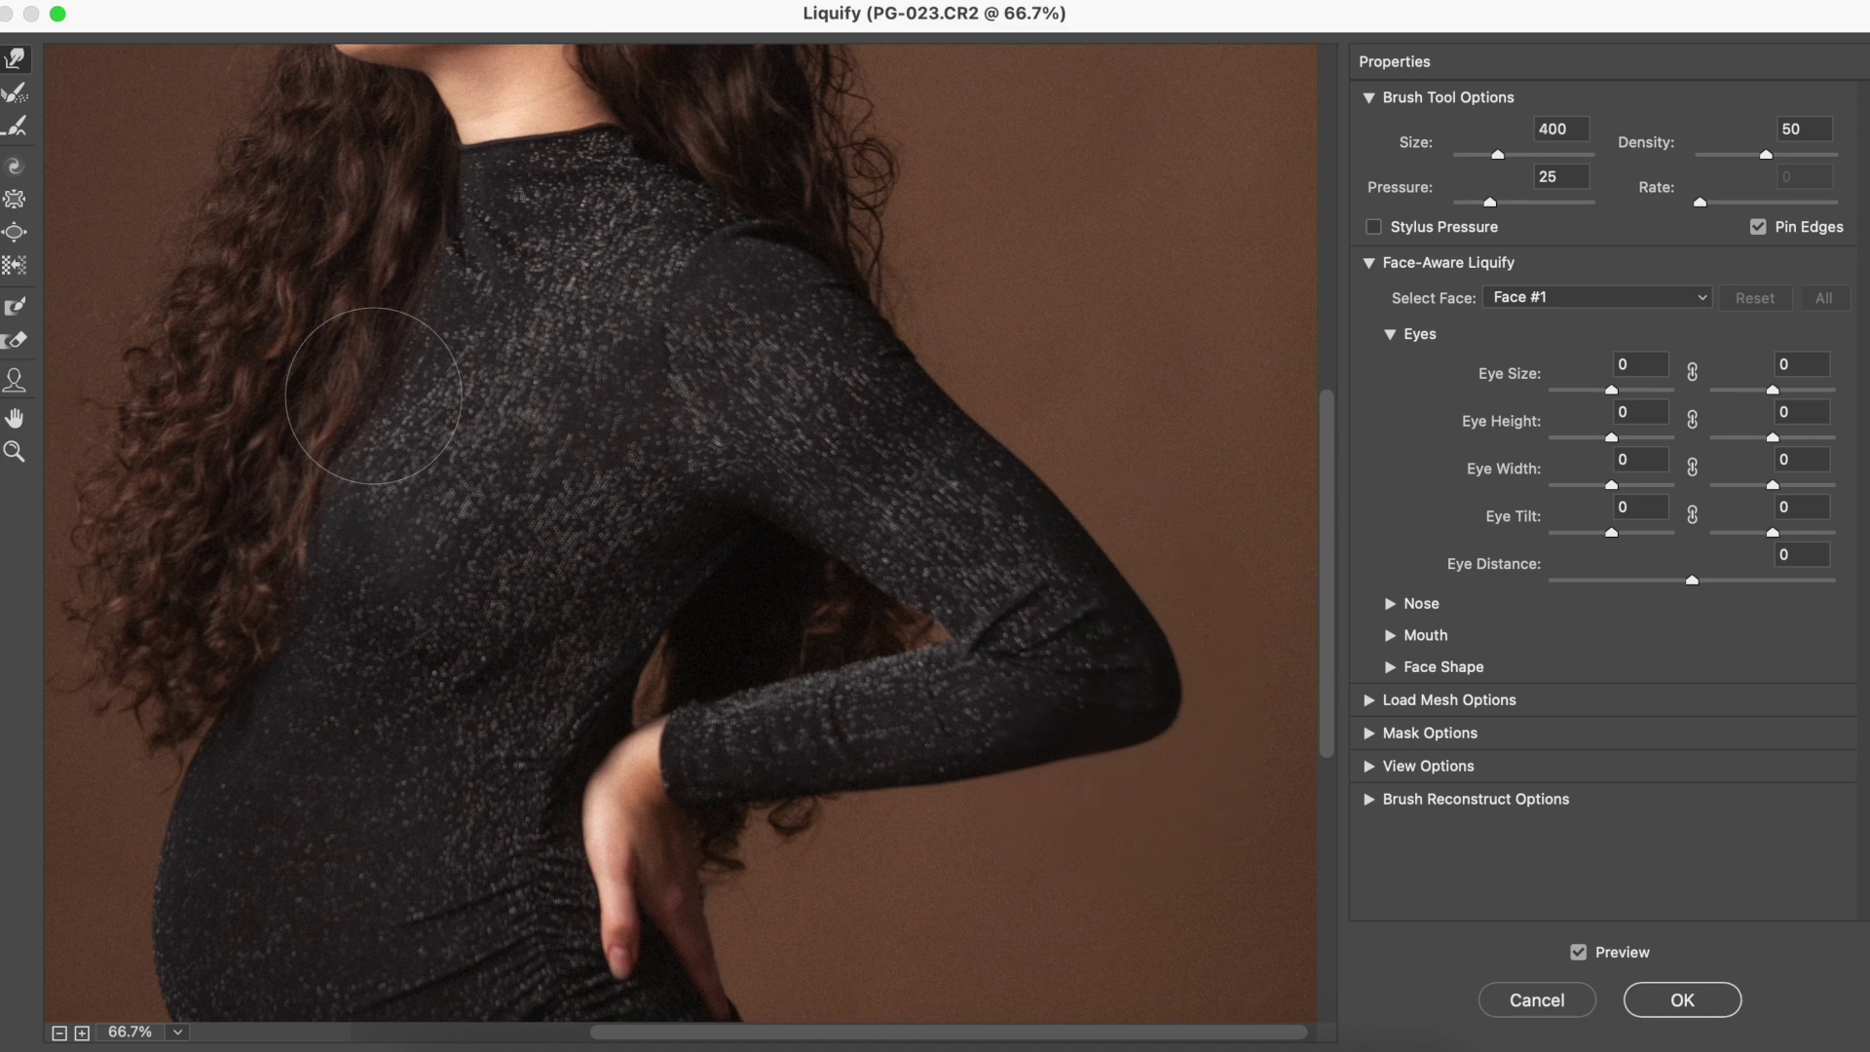
drag(548, 446, 550, 468)
scroll(550, 467, up, 6)
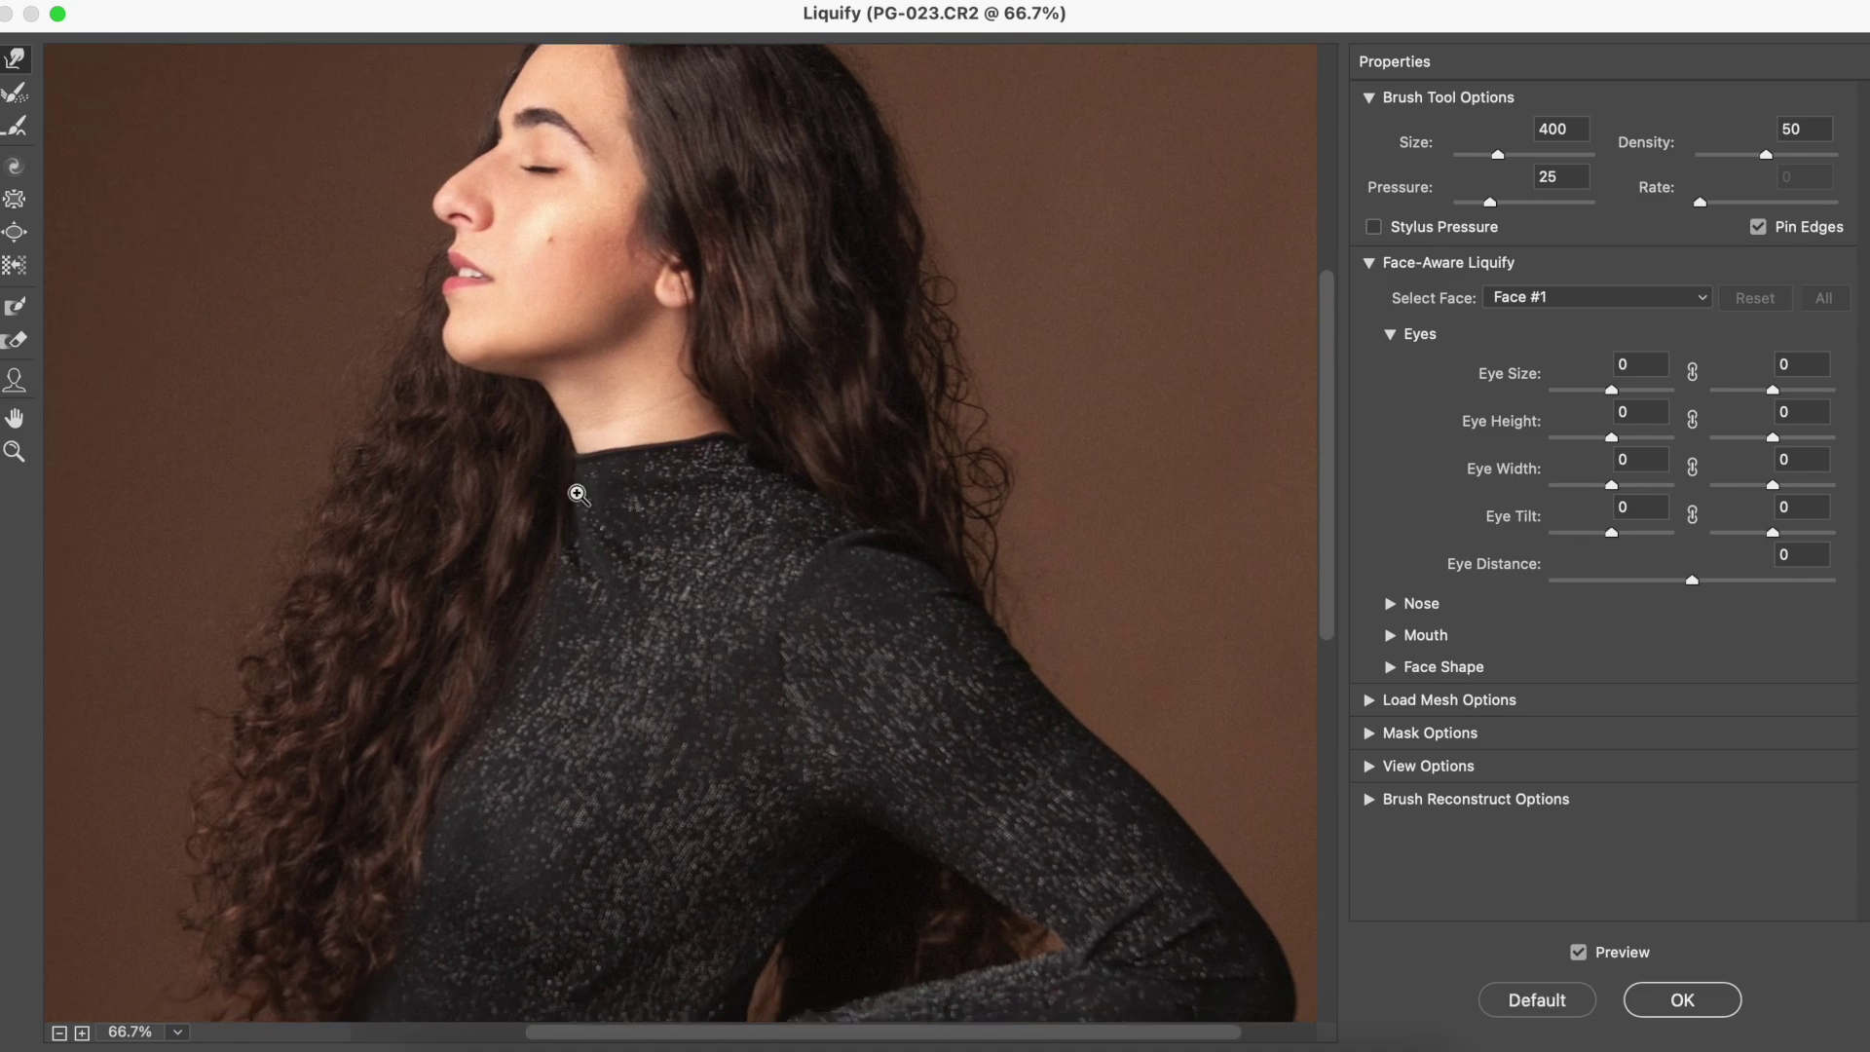
key(super+0)
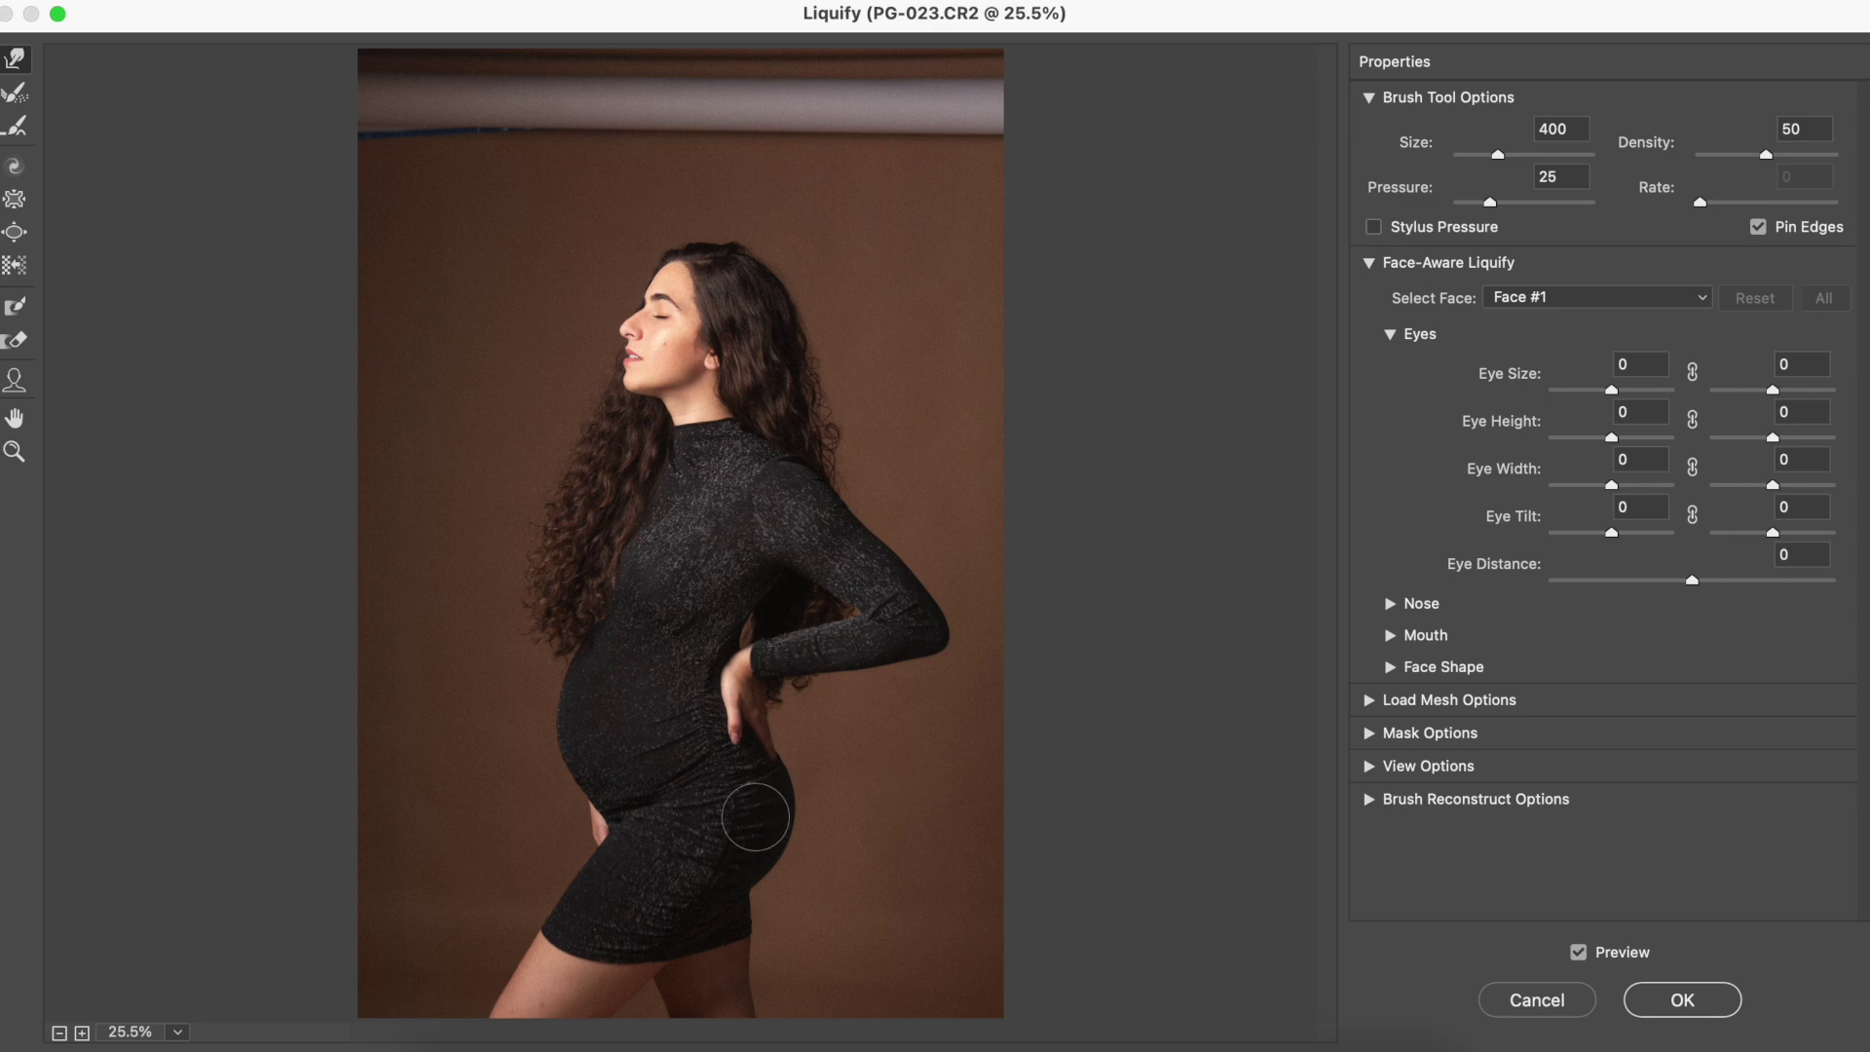
Reshape the hip contour and dress folds with a 1000 brush, then enlarge it to 1200
key(bracketright)
key(bracketright)
key(bracketright)
key(bracketright)
key(bracketright)
mouse_move(768, 787)
mouse_down()
mouse_move(743, 772)
mouse_move(777, 835)
mouse_move(761, 804)
mouse_move(789, 776)
mouse_move(774, 839)
mouse_move(753, 796)
mouse_up()
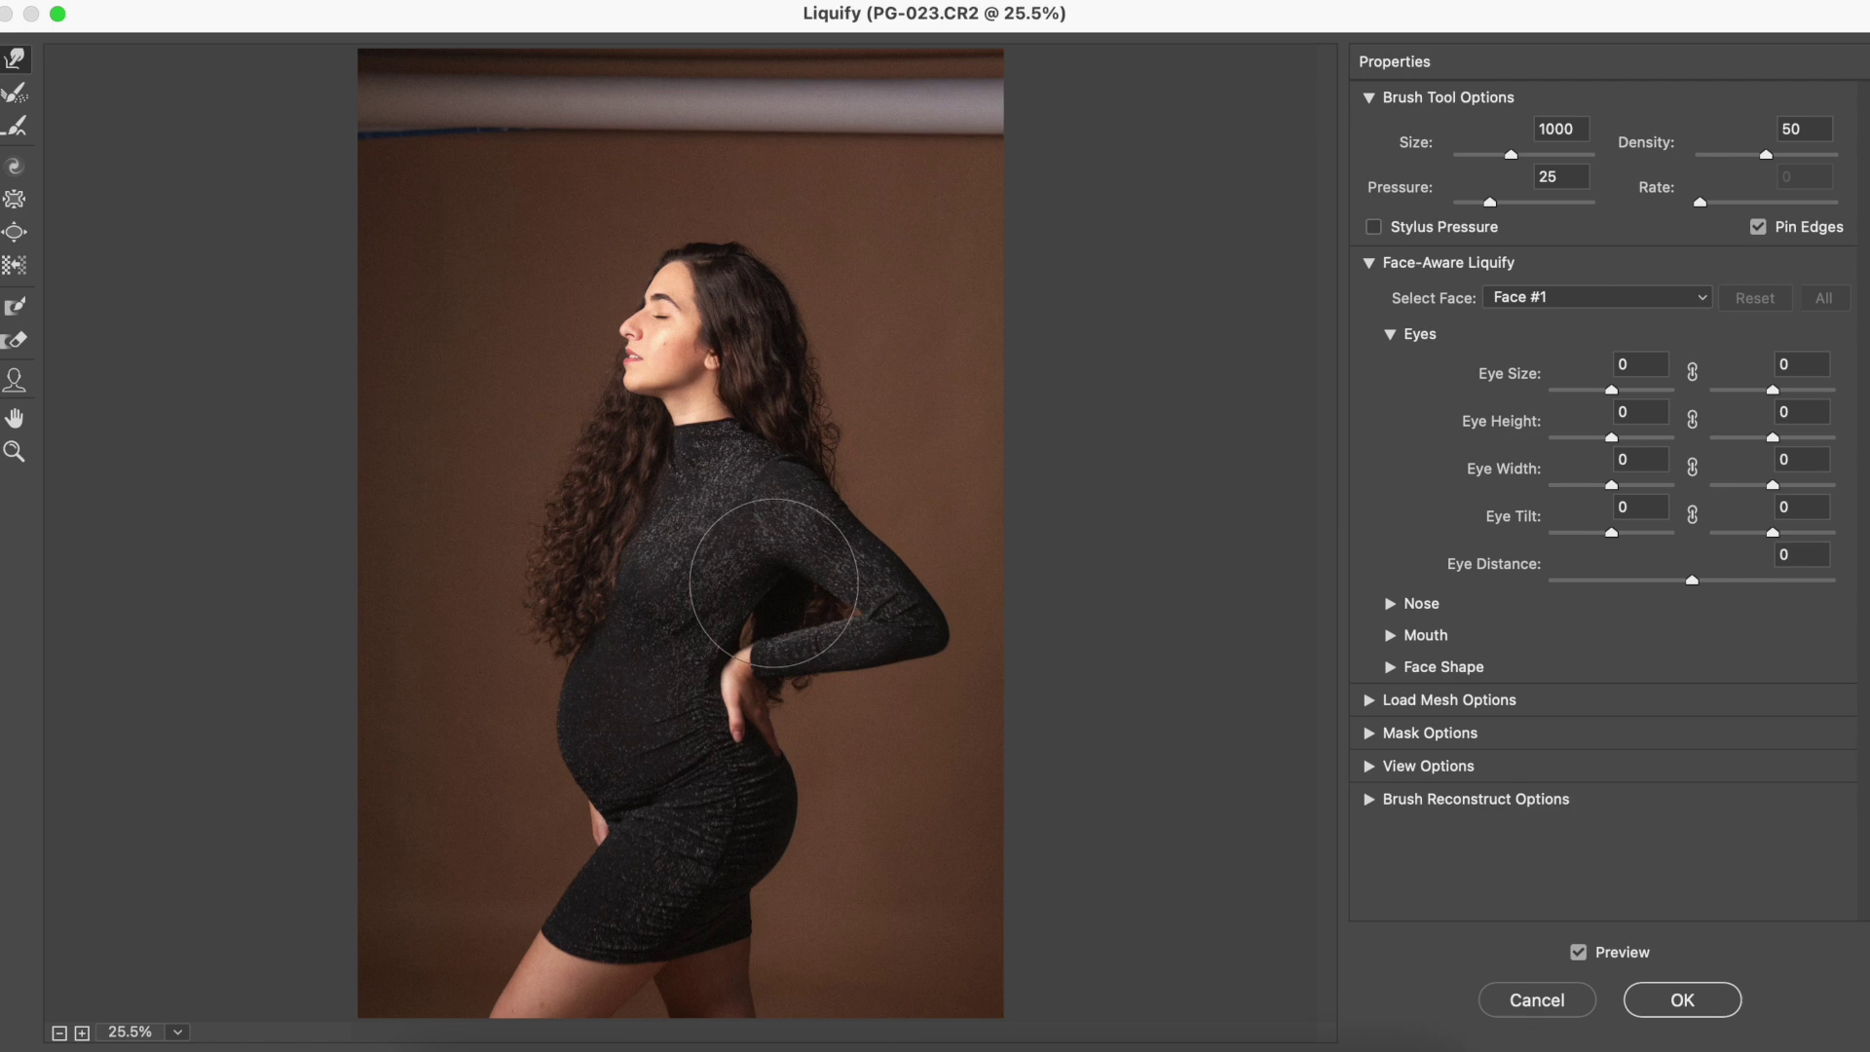
key(bracketright)
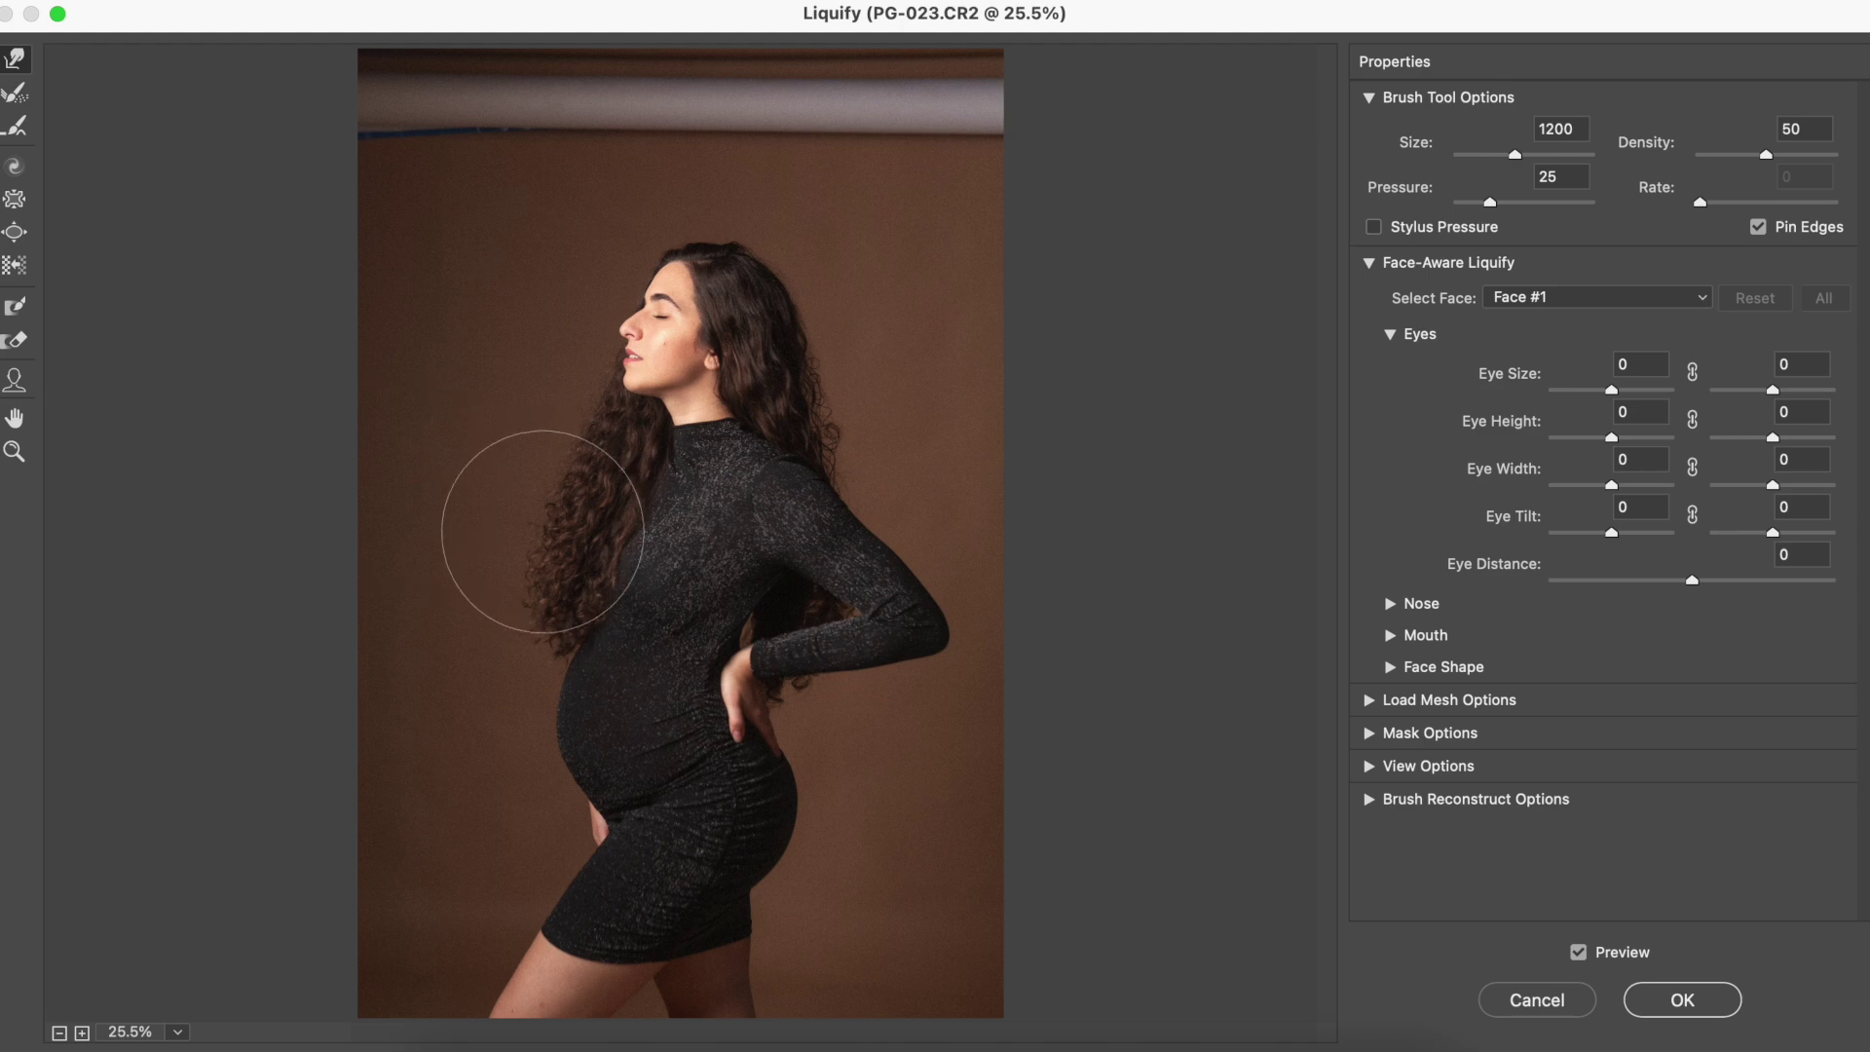
Push the curly hair left of the neck outward, then step the brush down to about 600
key(bracketright)
key(bracketright)
key(bracketright)
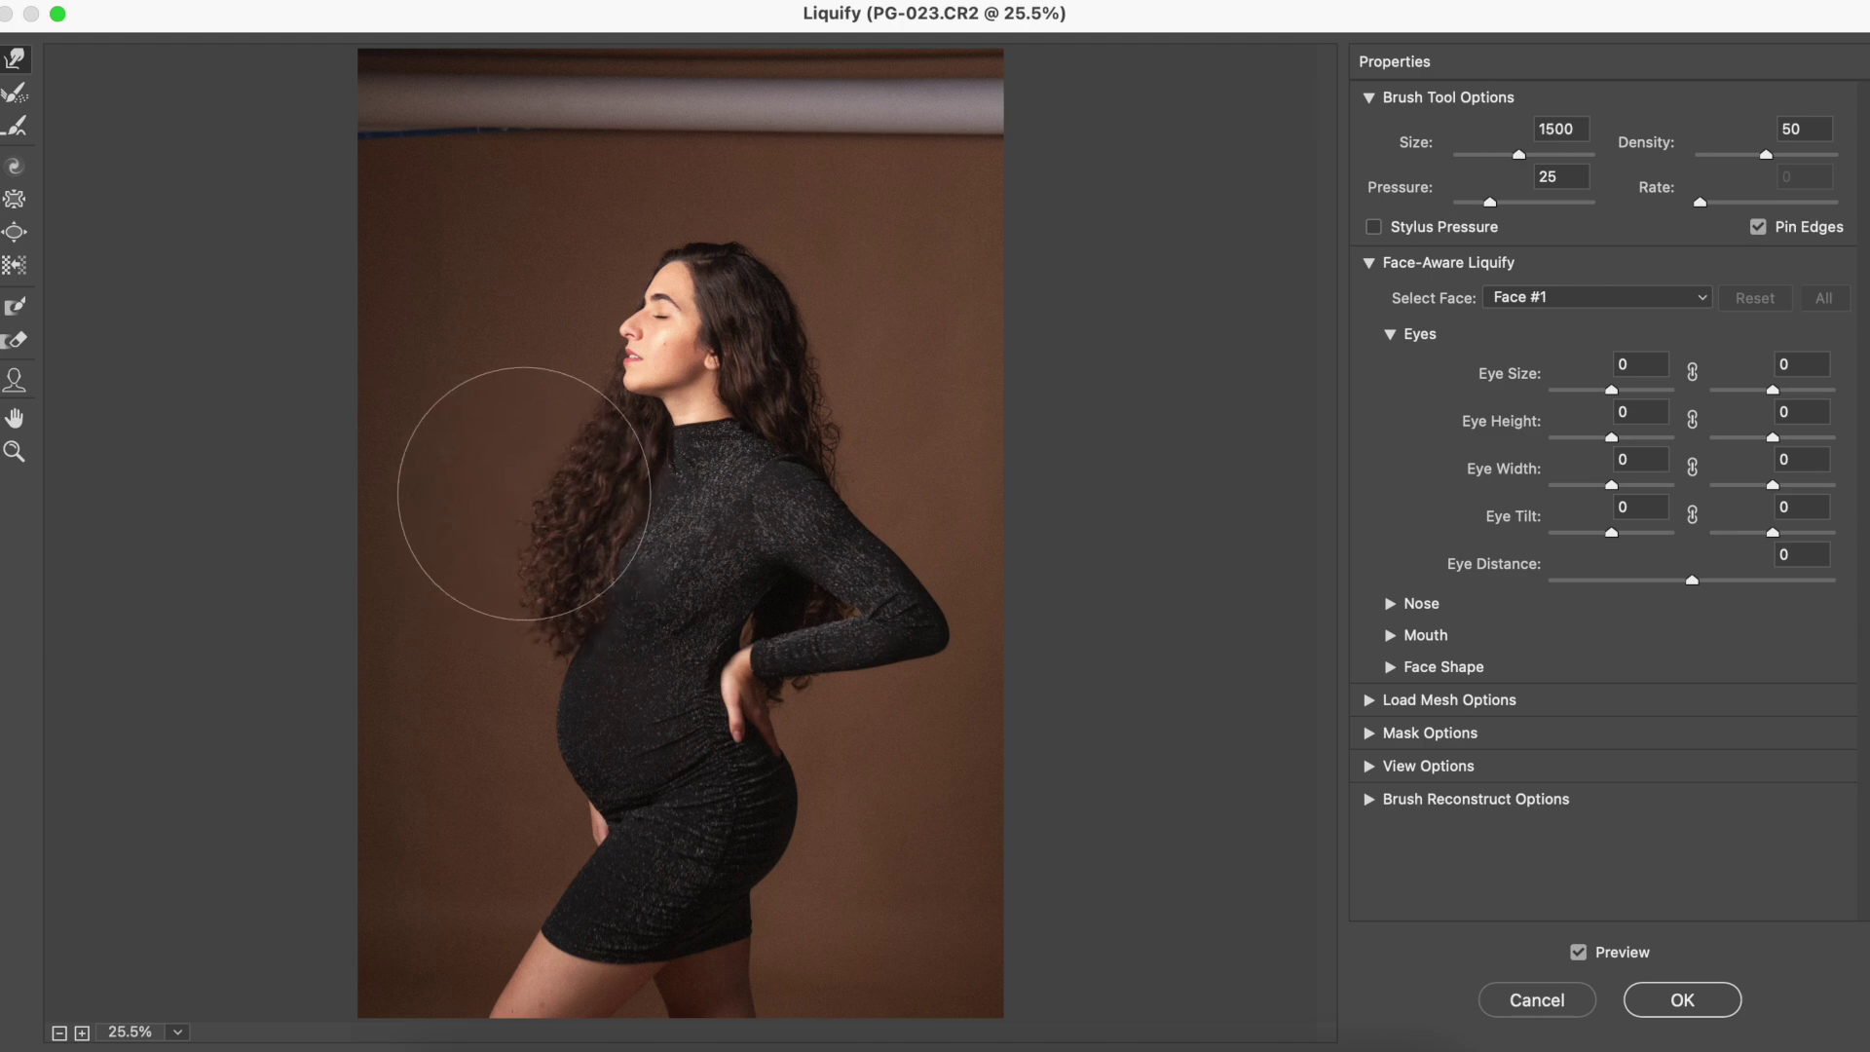
drag(480, 542, 542, 417)
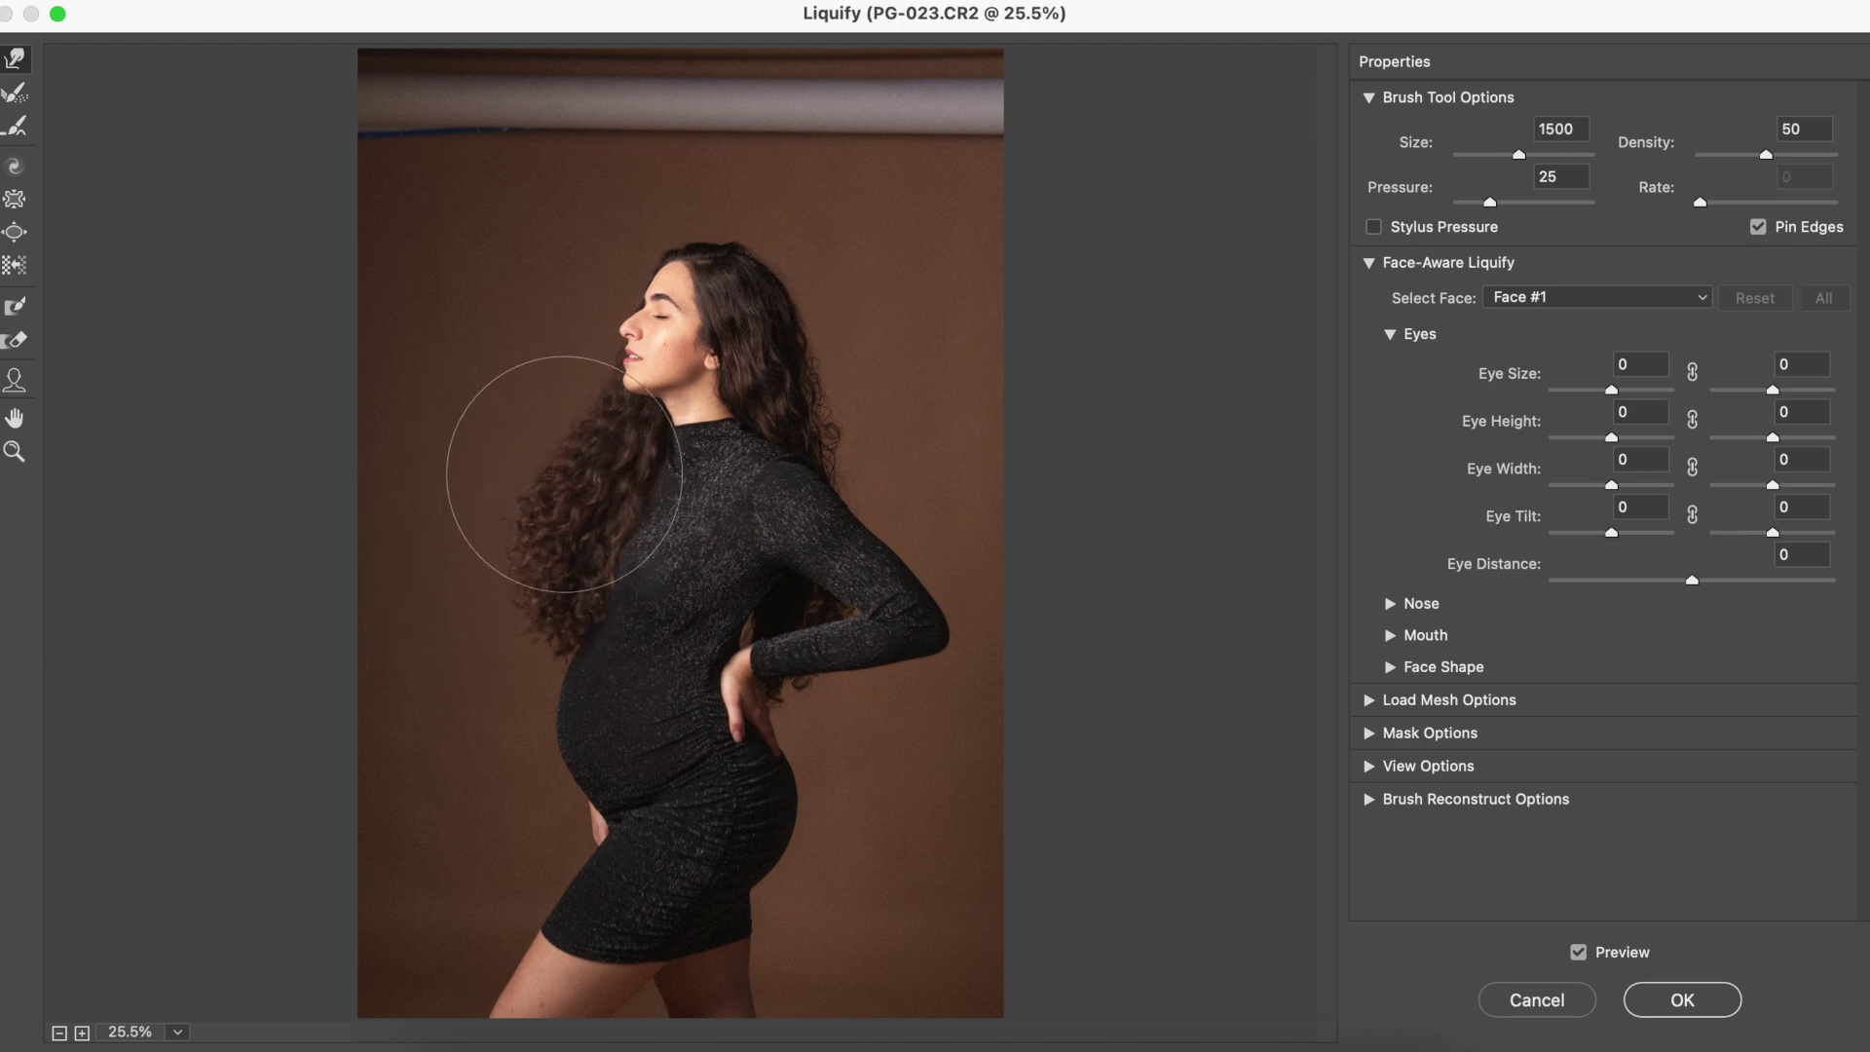
key(bracketleft)
key(bracketleft)
key(bracketleft)
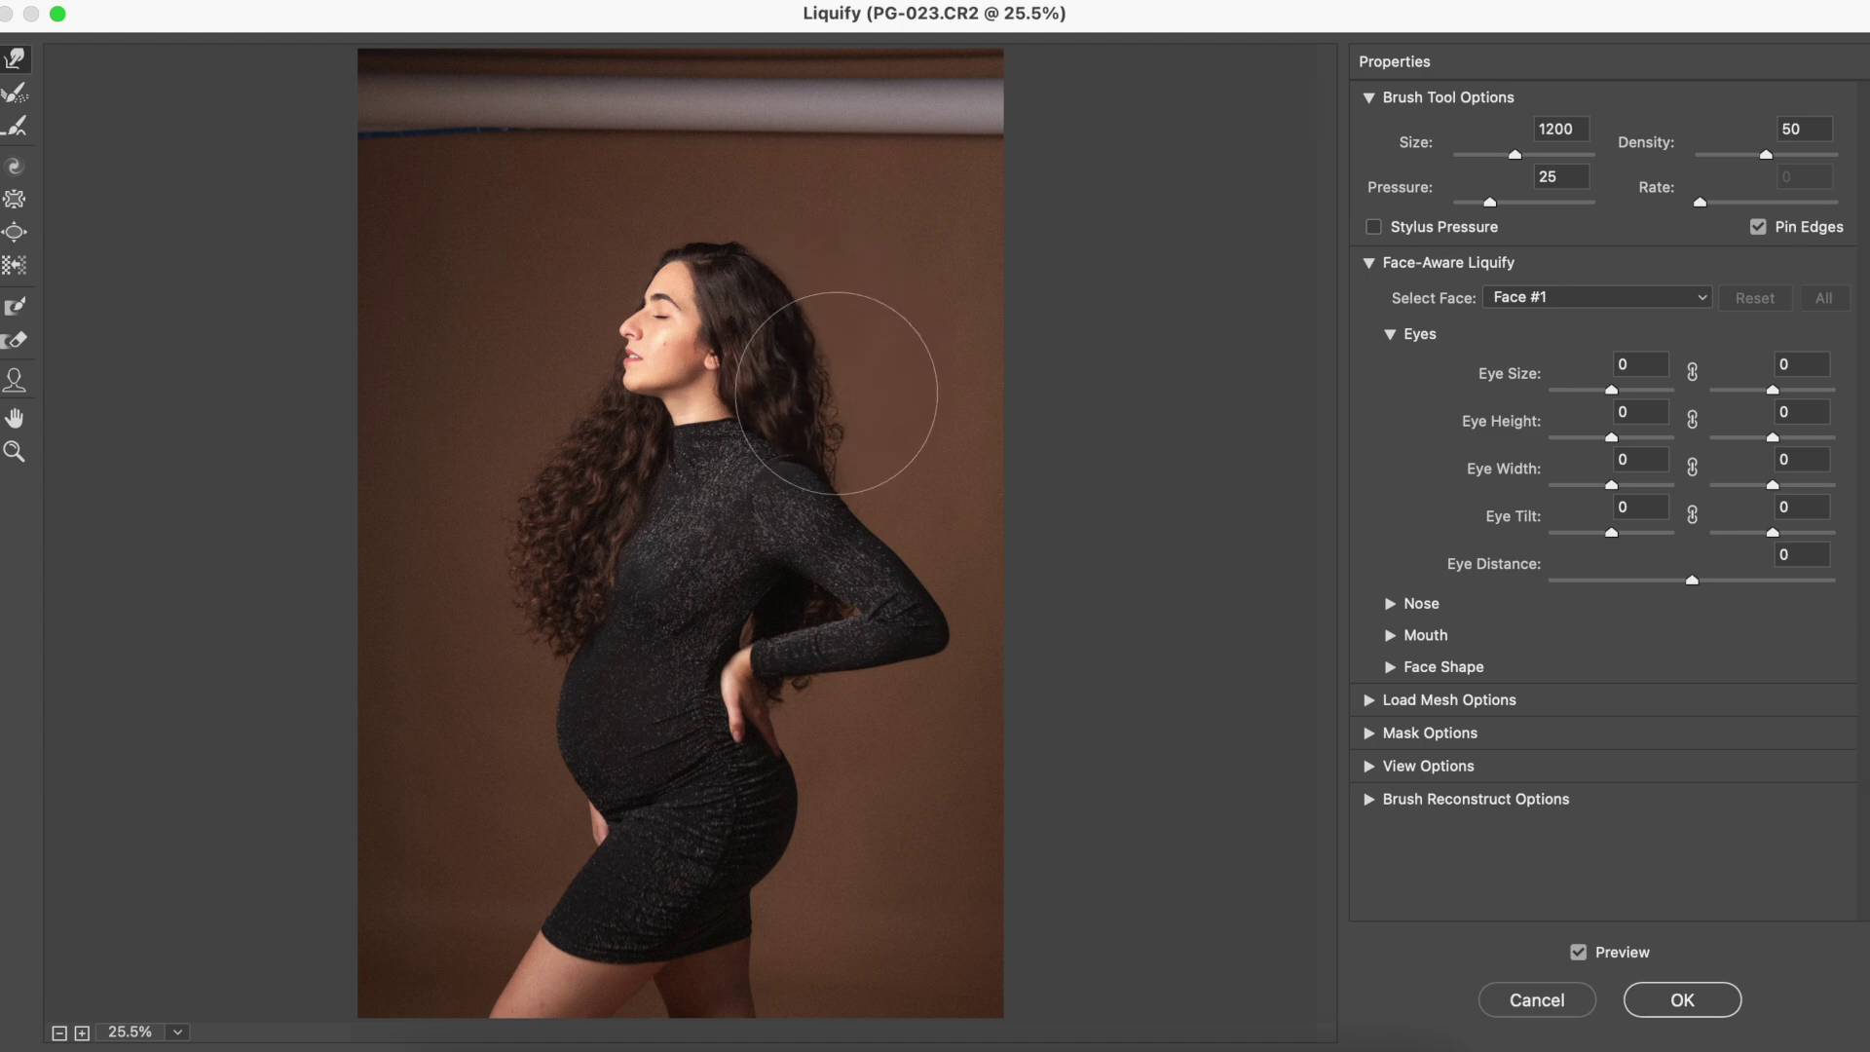
key(bracketleft)
key(bracketleft)
key(bracketleft)
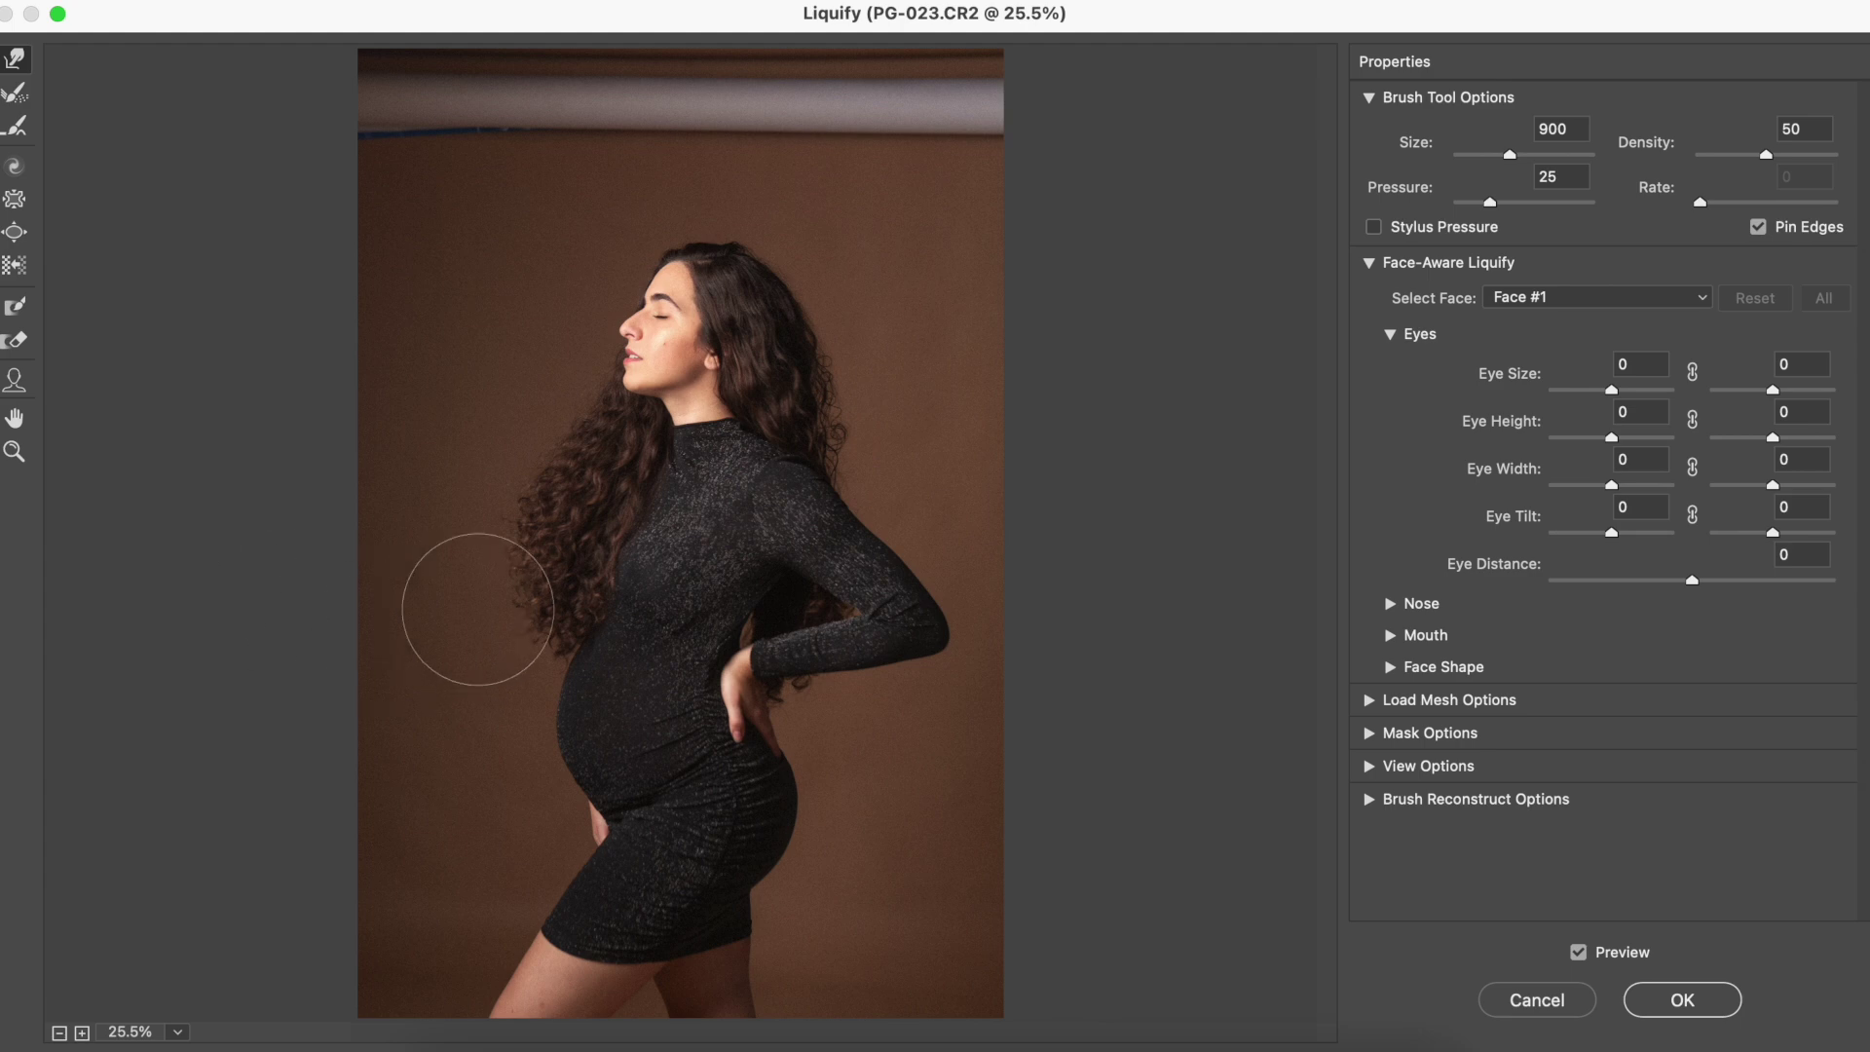
key(bracketleft)
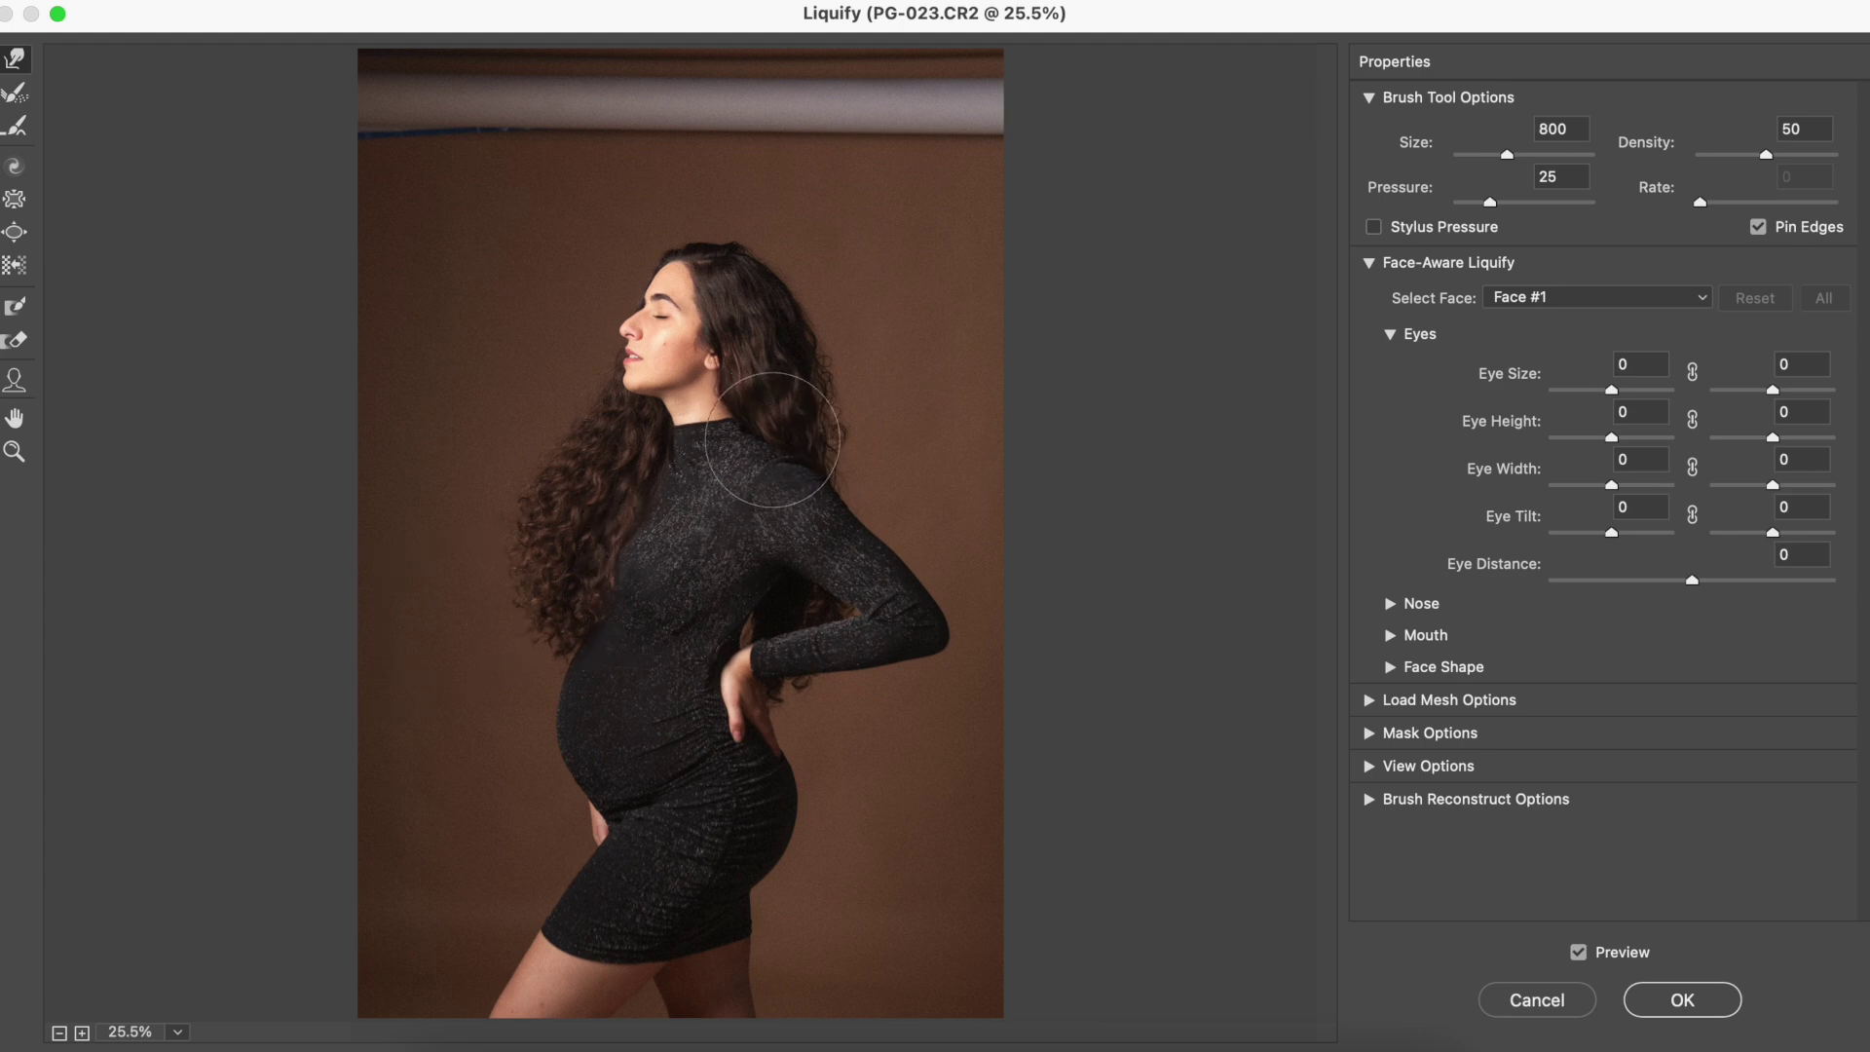
key(bracketleft)
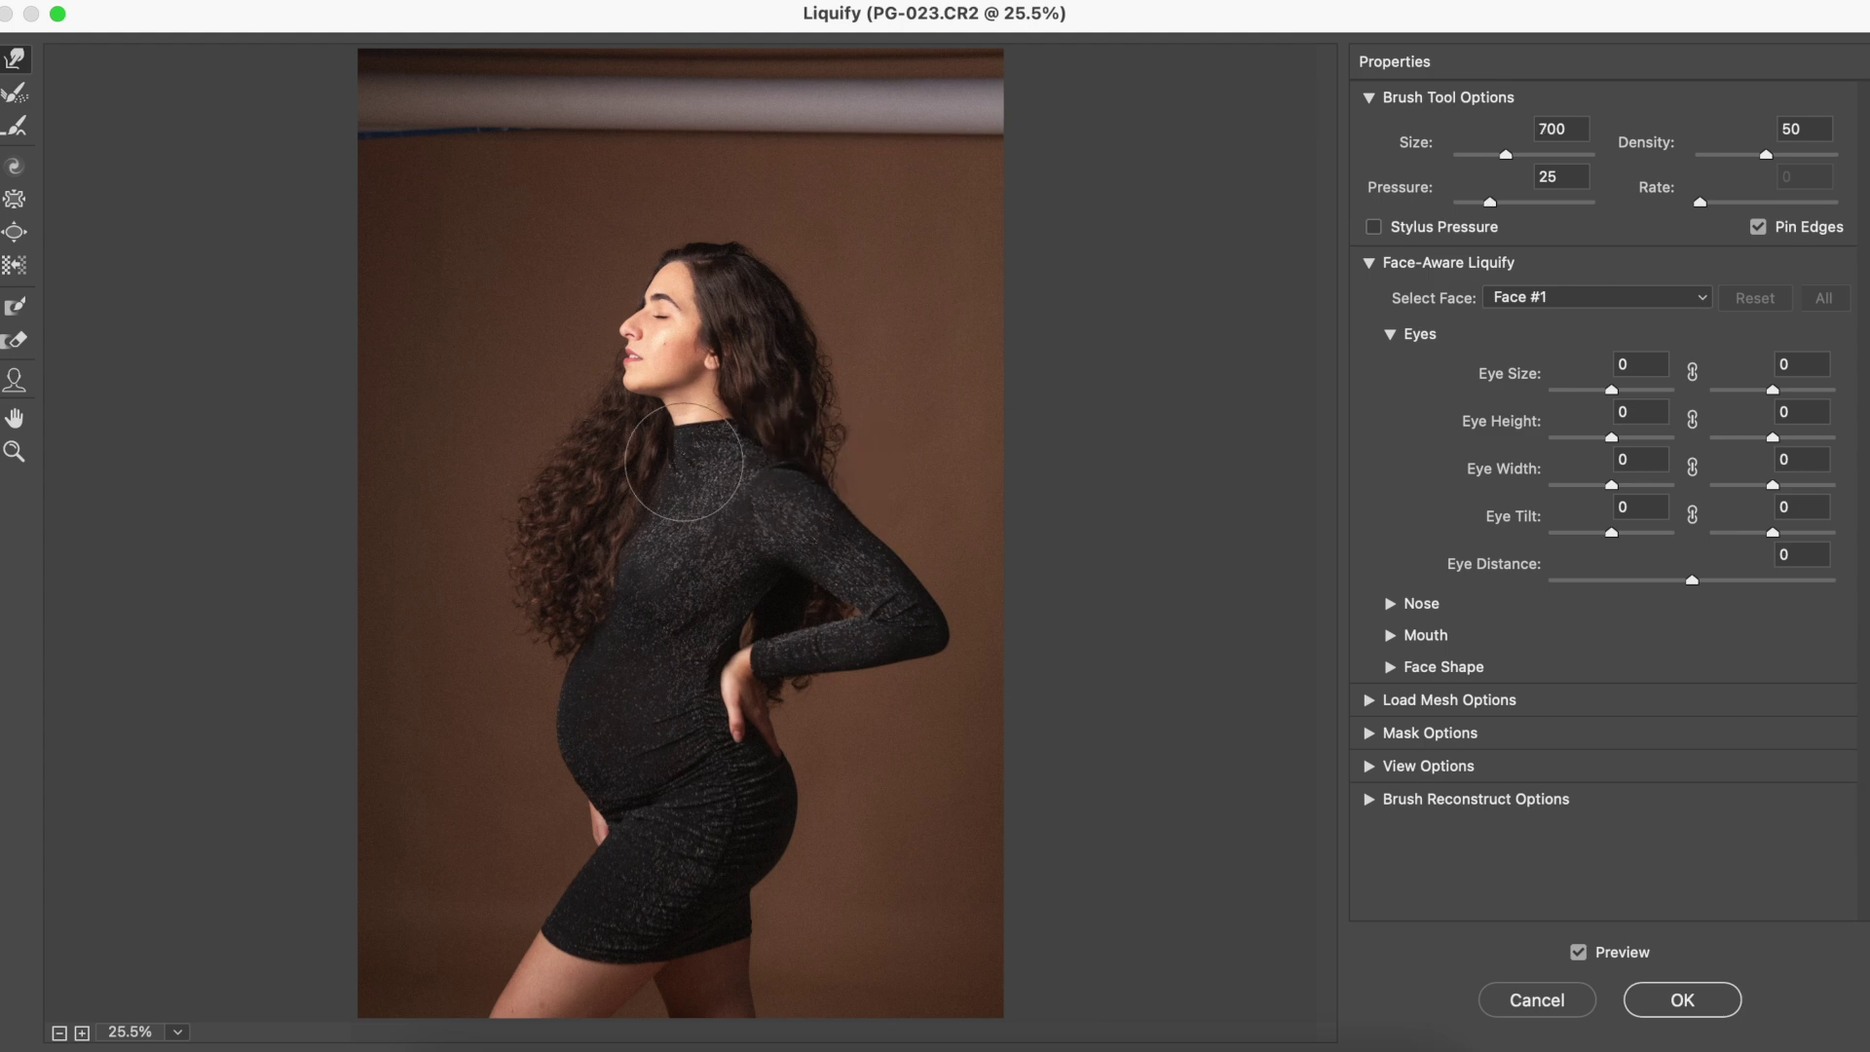
key(bracketright)
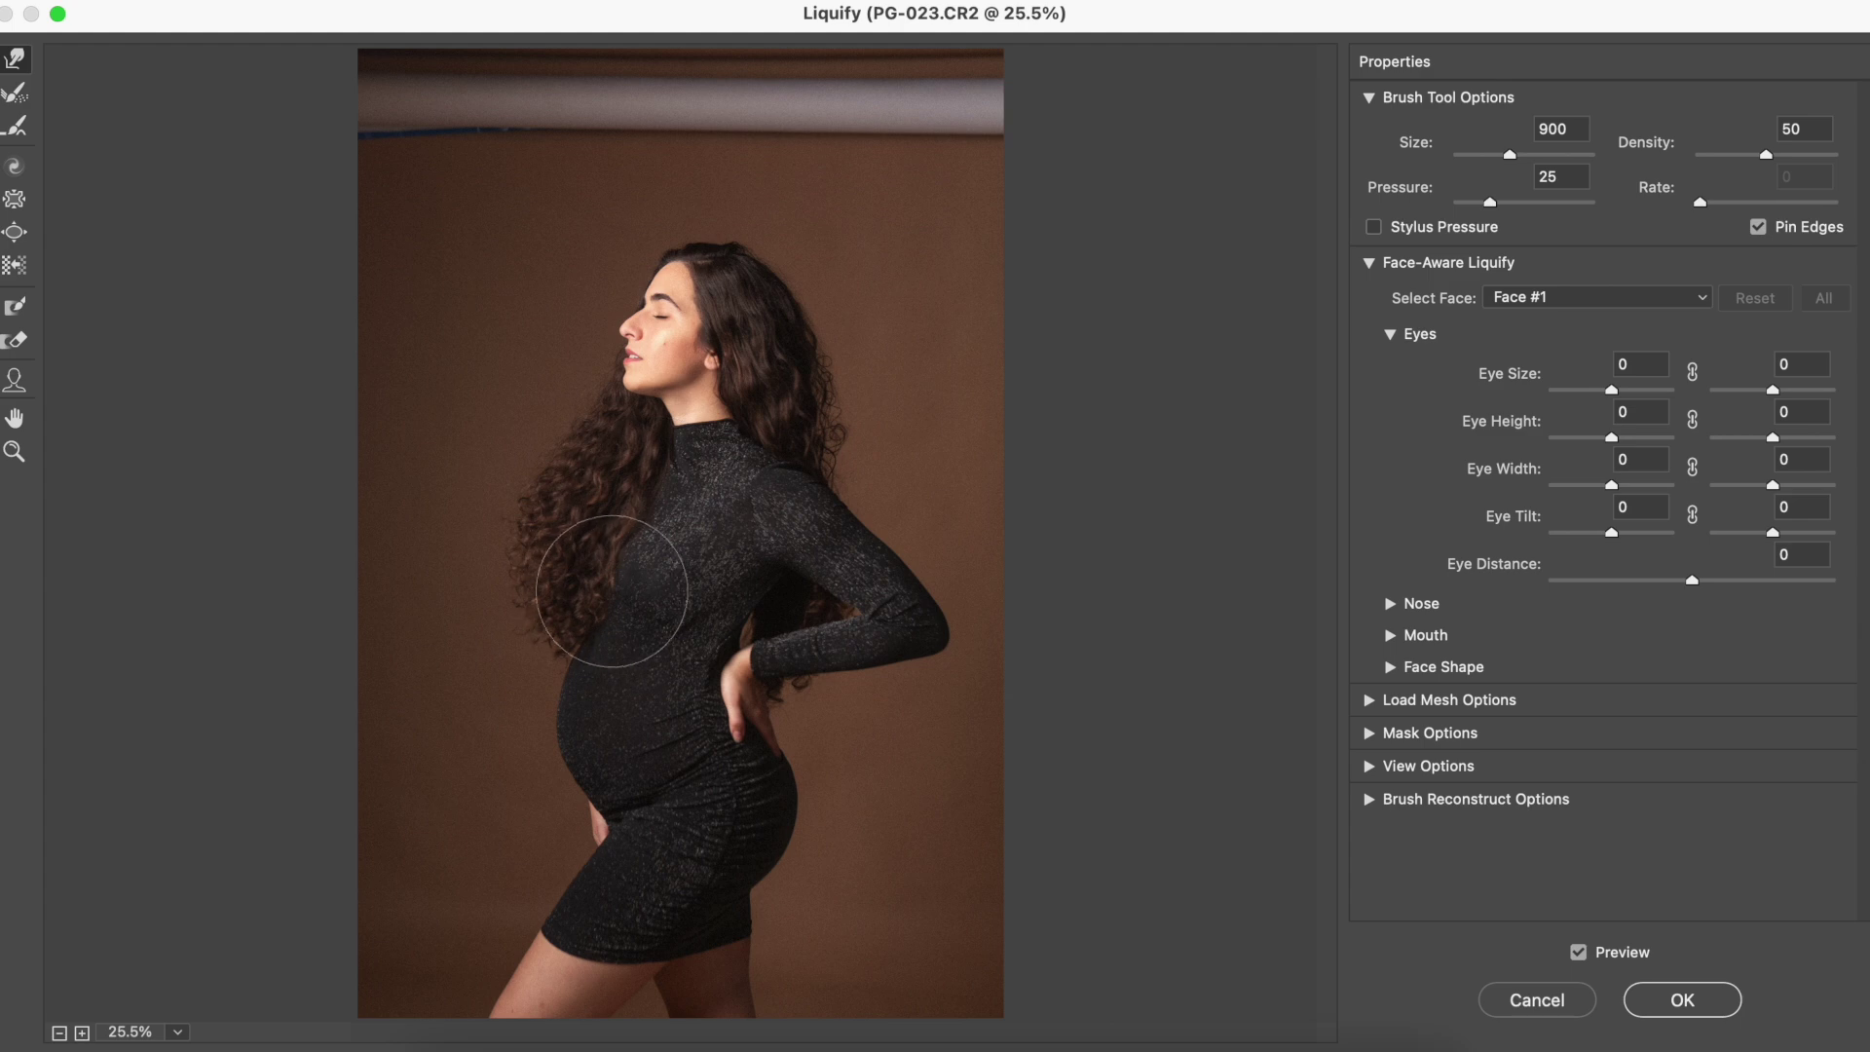
key(bracketleft)
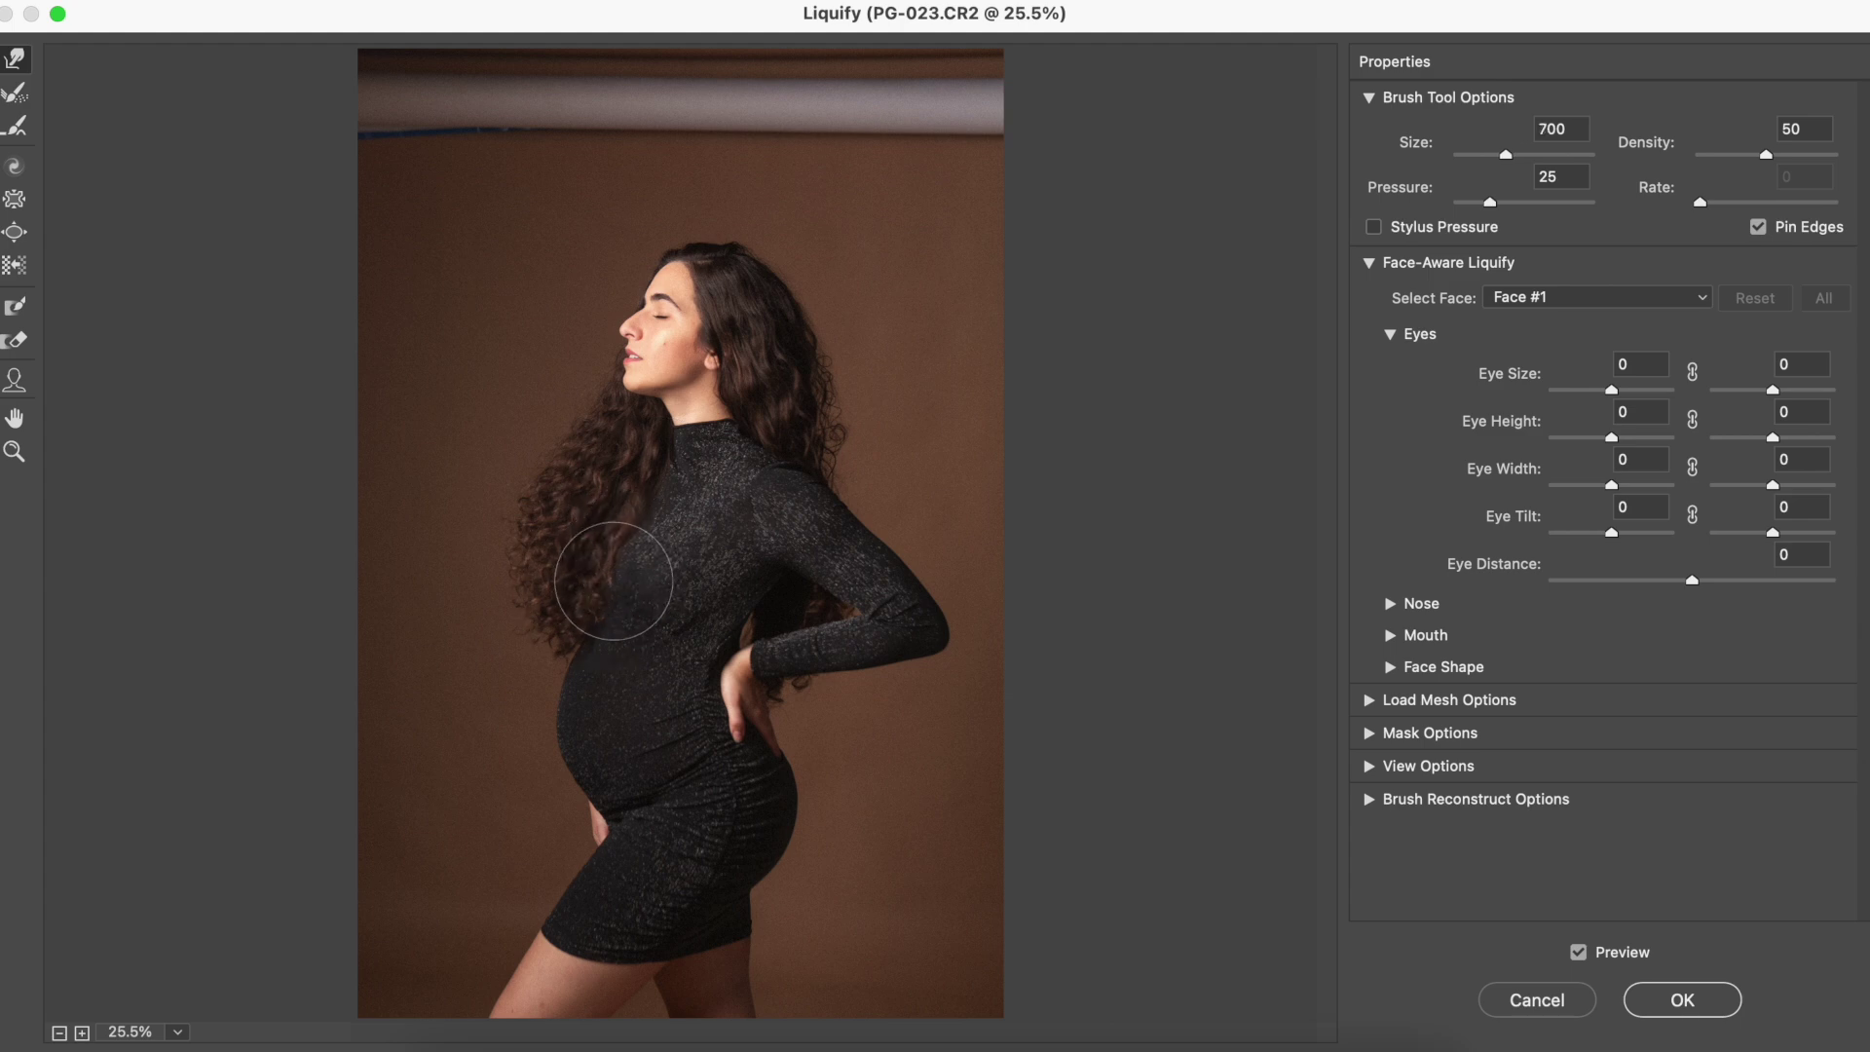
key(bracketleft)
click(1579, 954)
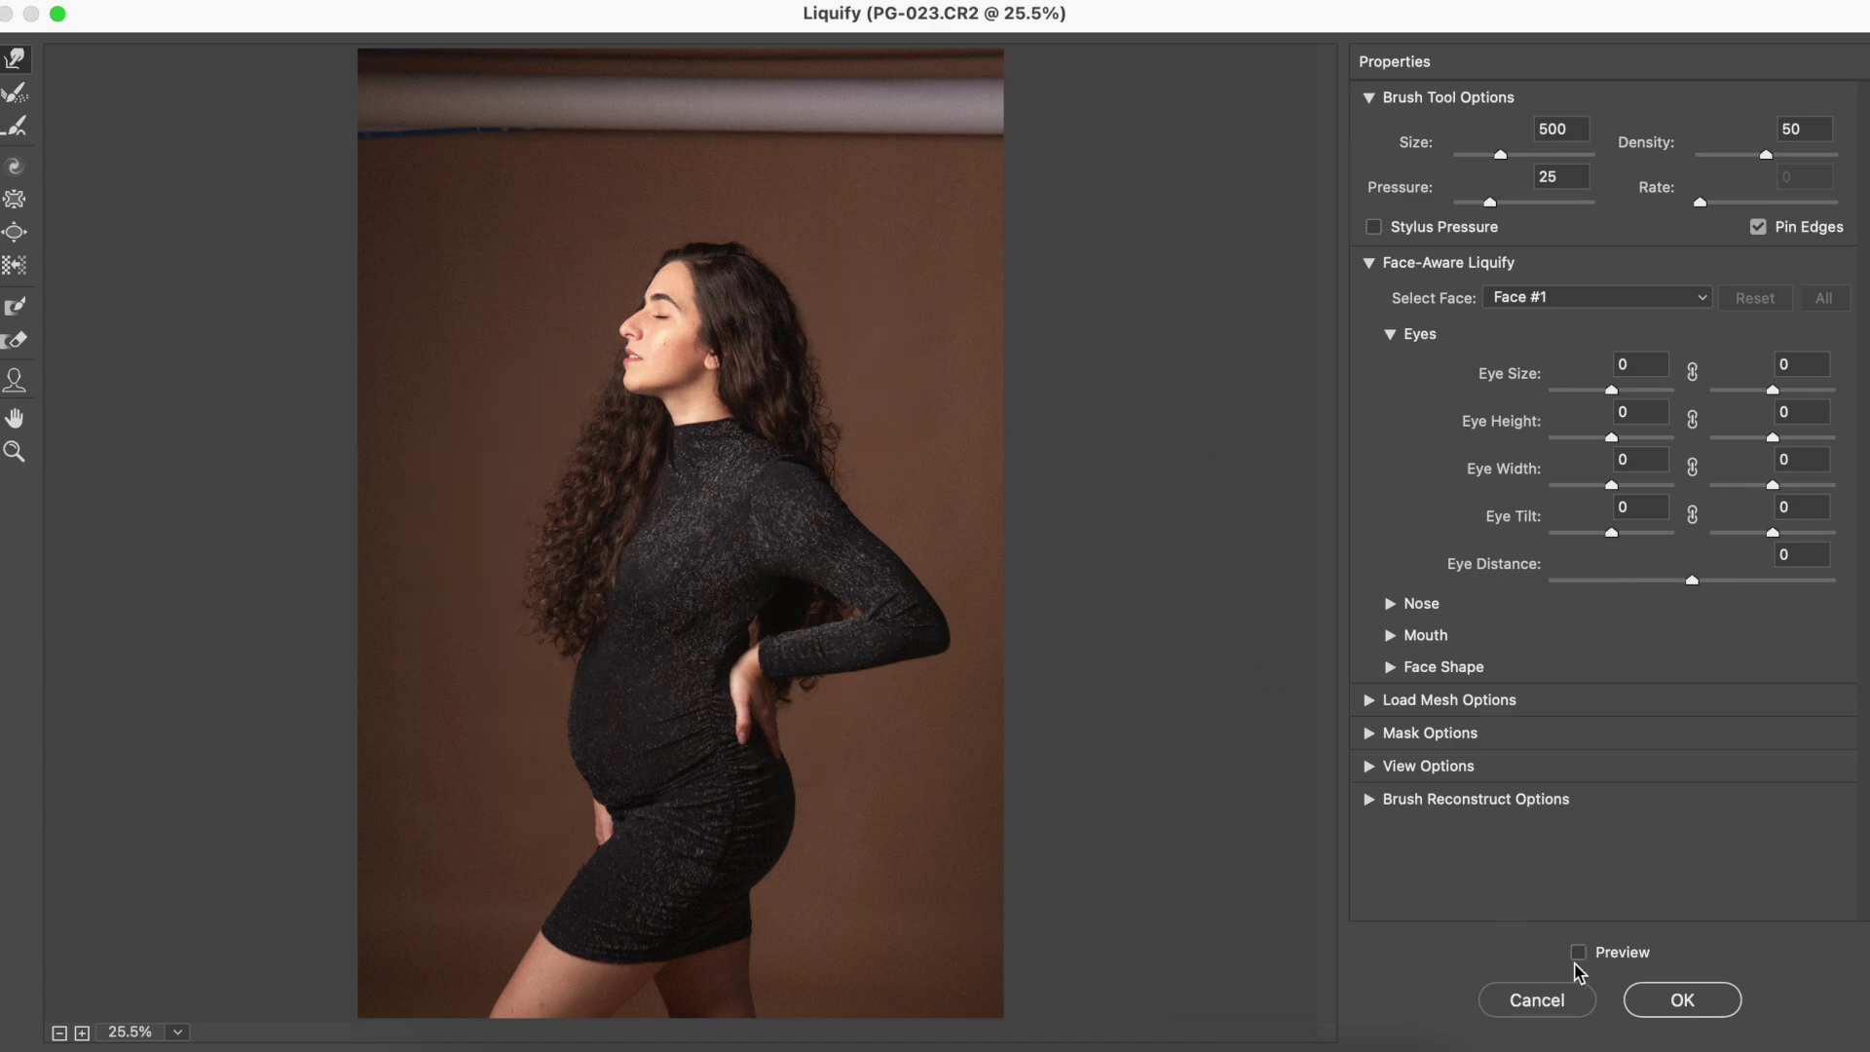
click(1578, 953)
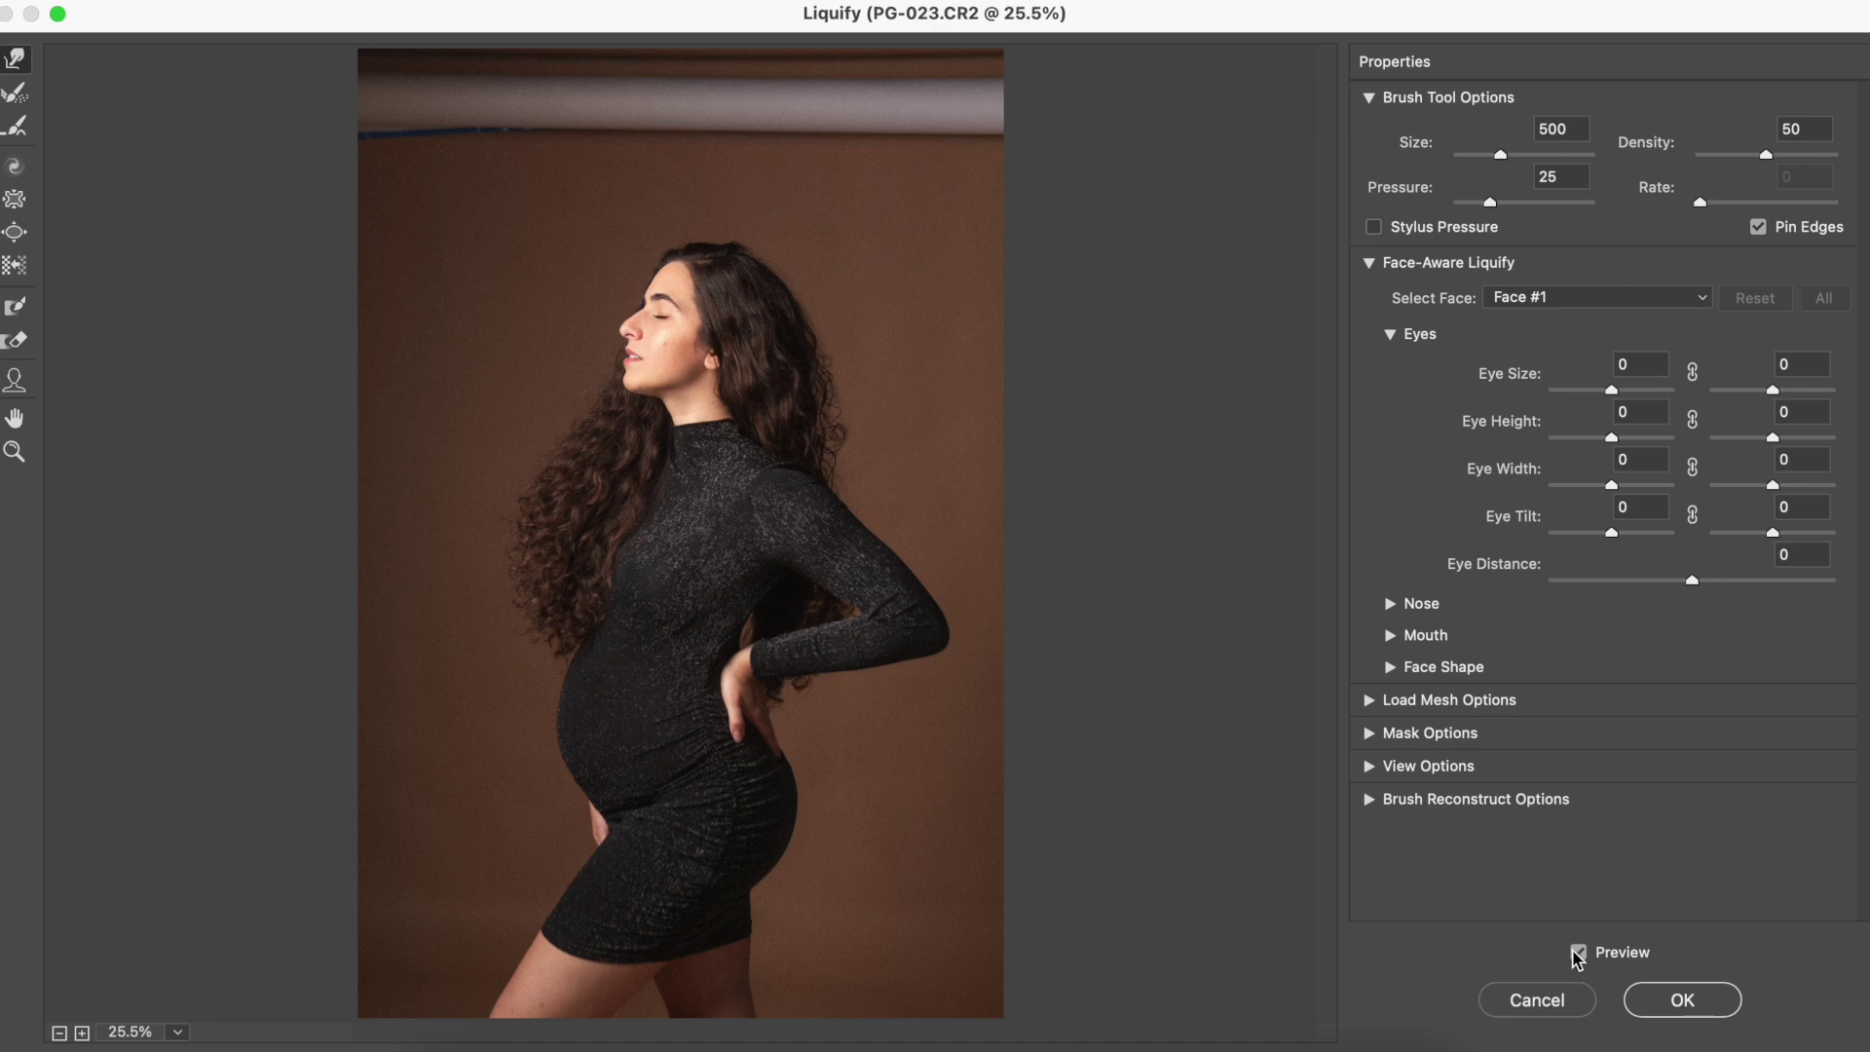
click(1578, 953)
click(1578, 953)
key(bracketright)
key(bracketright)
click(814, 480)
Fine-tune the warp brush around the jaw and neck, ending at size 150, and fit the photo in view
scroll(805, 471, down, 2)
key(bracketleft)
key(bracketleft)
key(bracketleft)
key(bracketleft)
key(bracketleft)
key(bracketleft)
key(bracketleft)
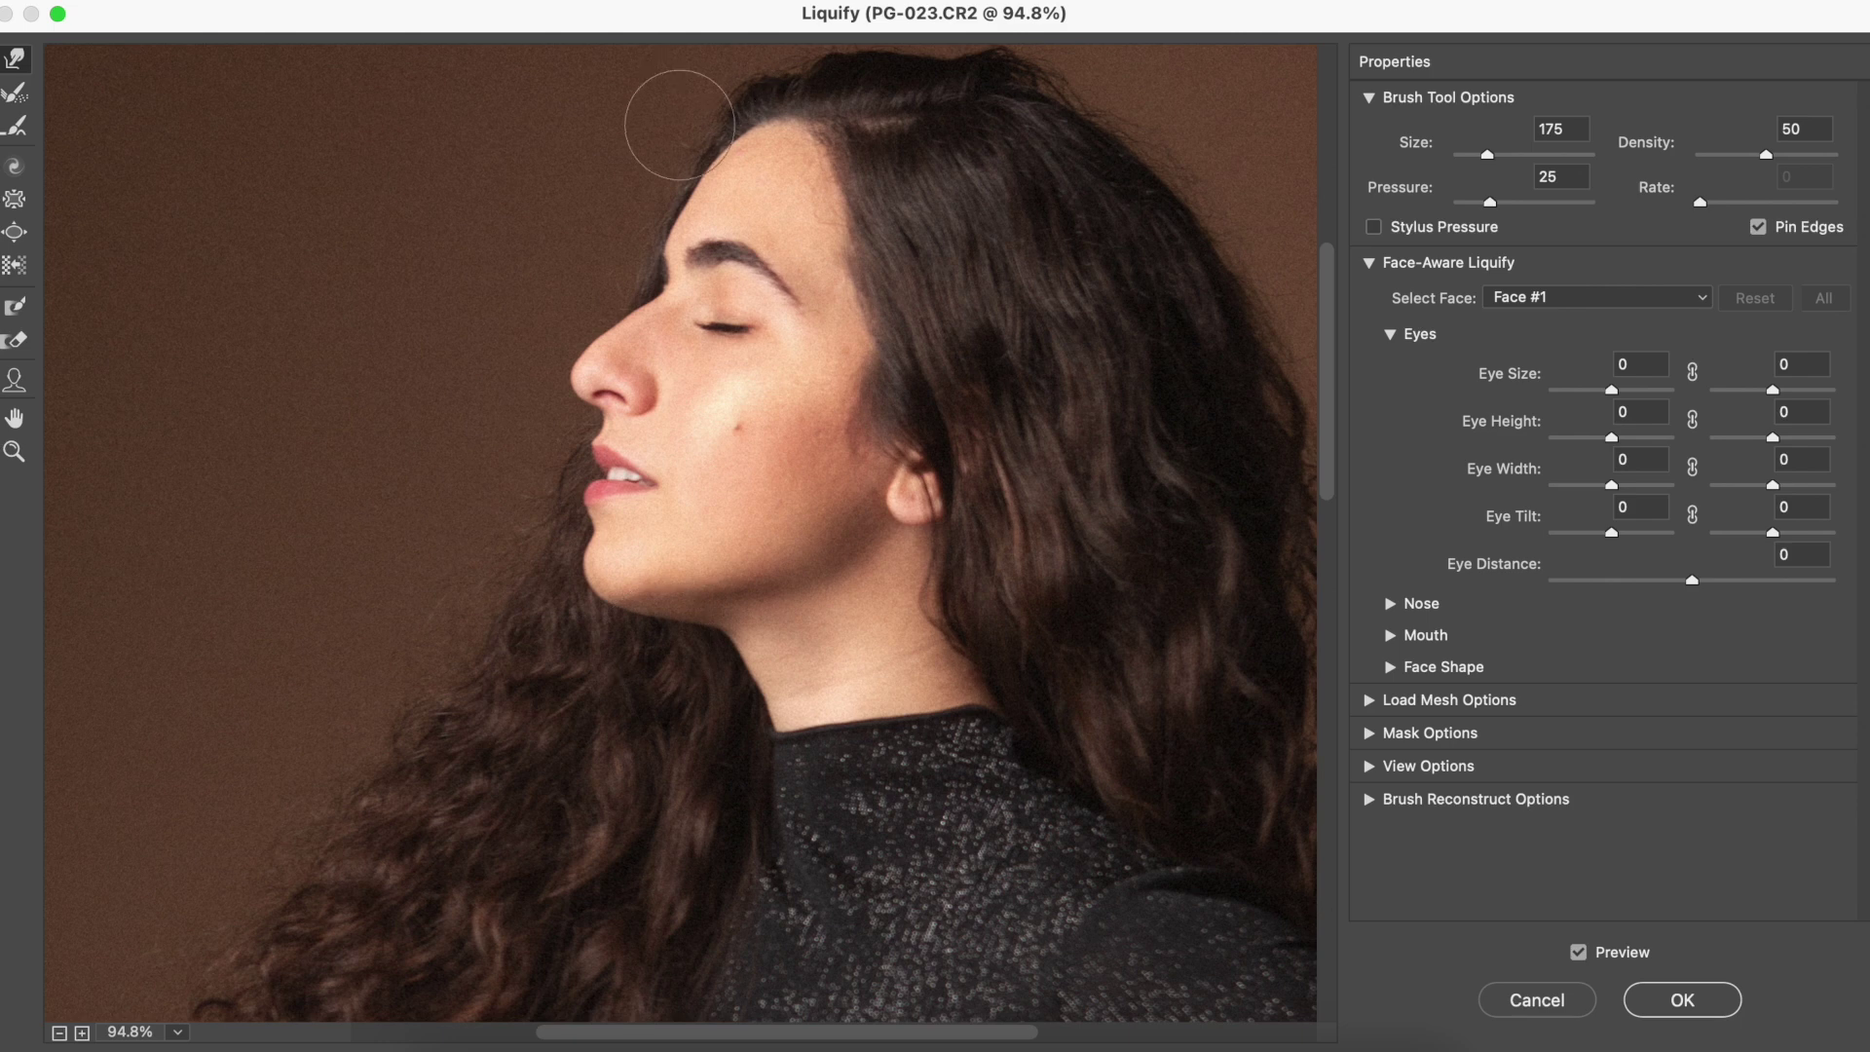
key(bracketright)
key(bracketright)
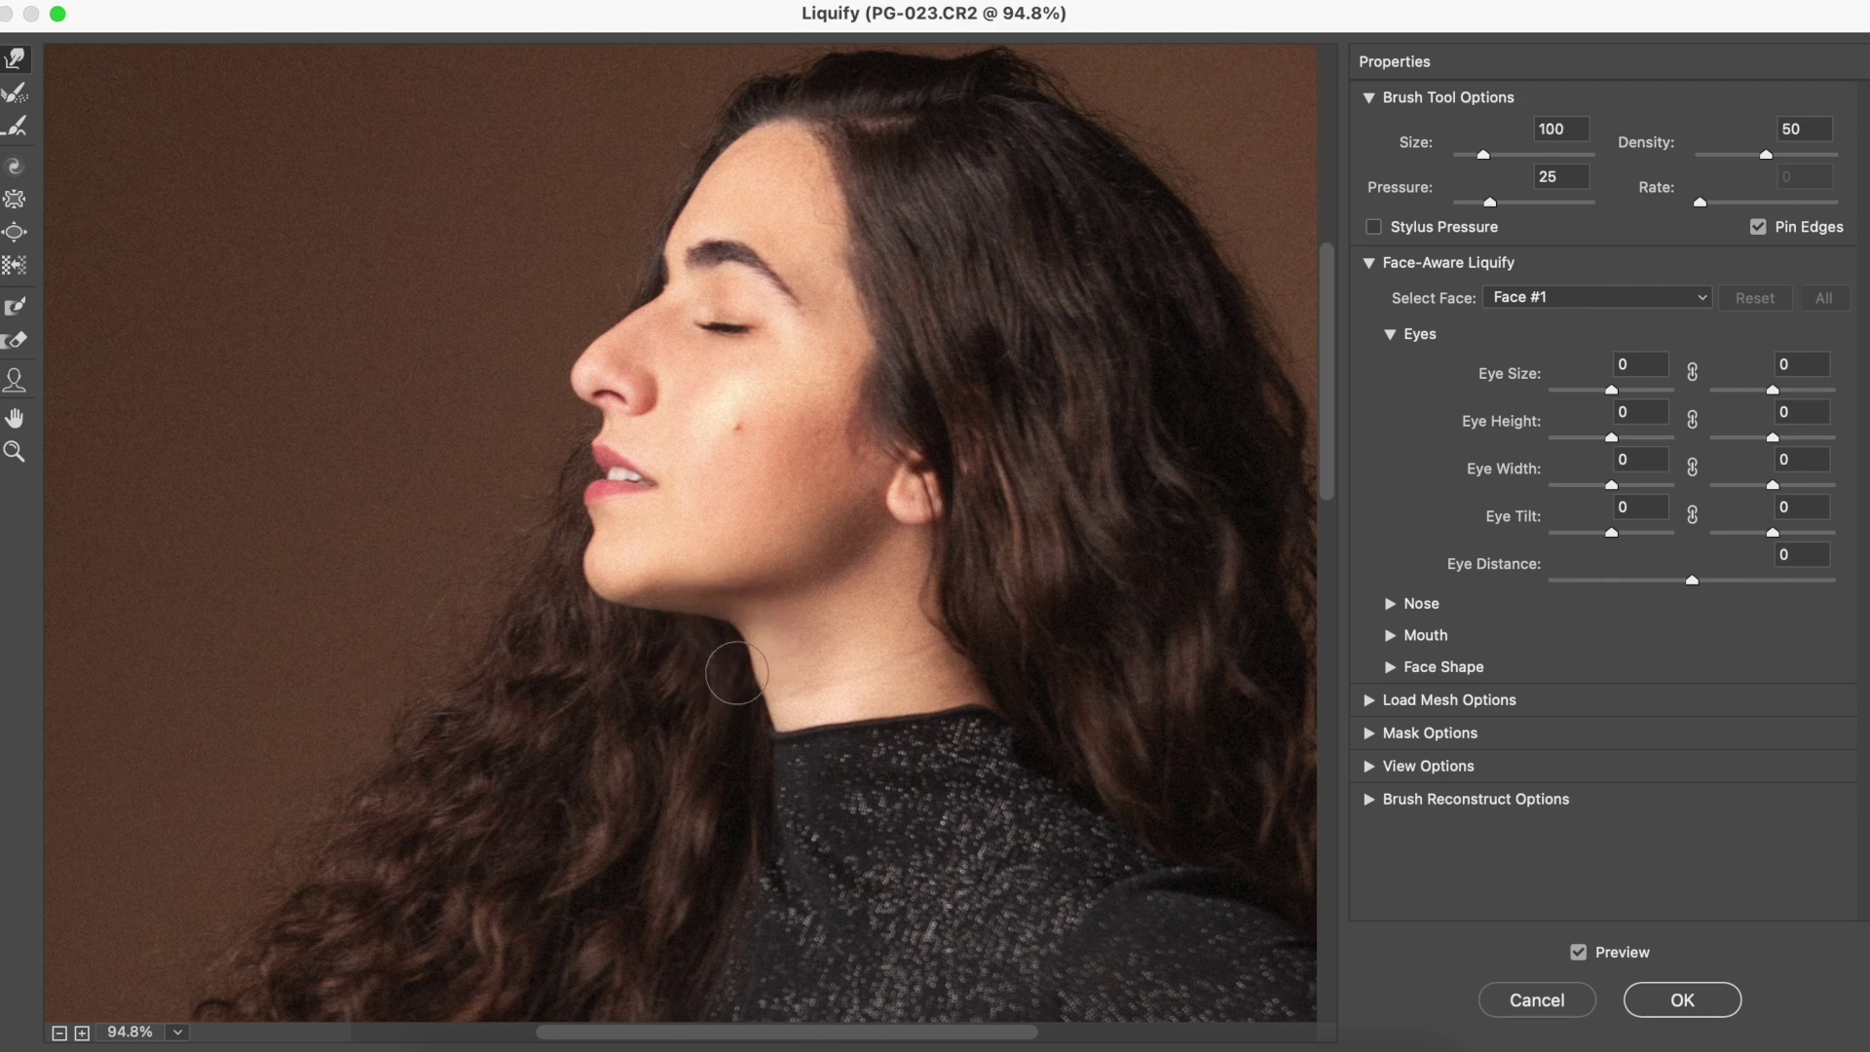
key(bracketright)
key(bracketright)
key(bracketleft)
key(bracketleft)
key(bracketright)
key(bracketright)
key(super+0)
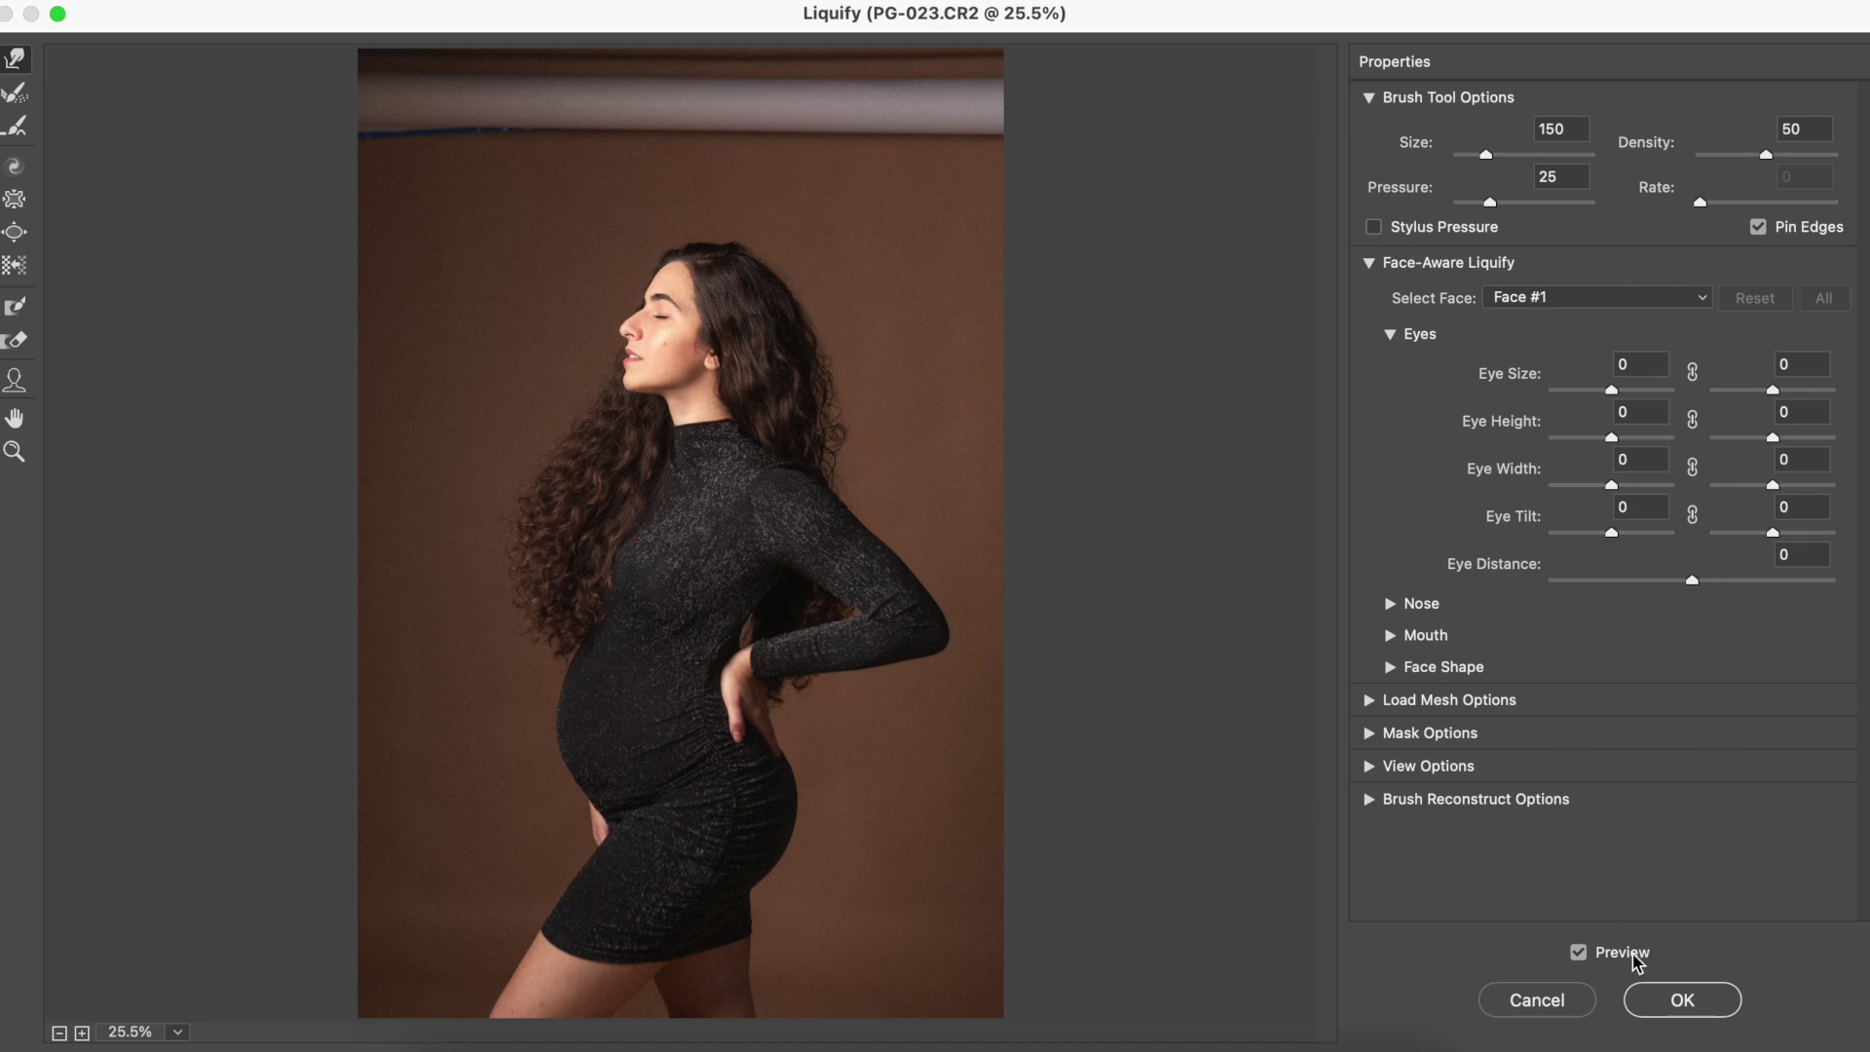
Compare the reshaping with the original using the Preview checkbox, then apply Liquify with OK
click(1578, 953)
click(1577, 952)
click(1579, 955)
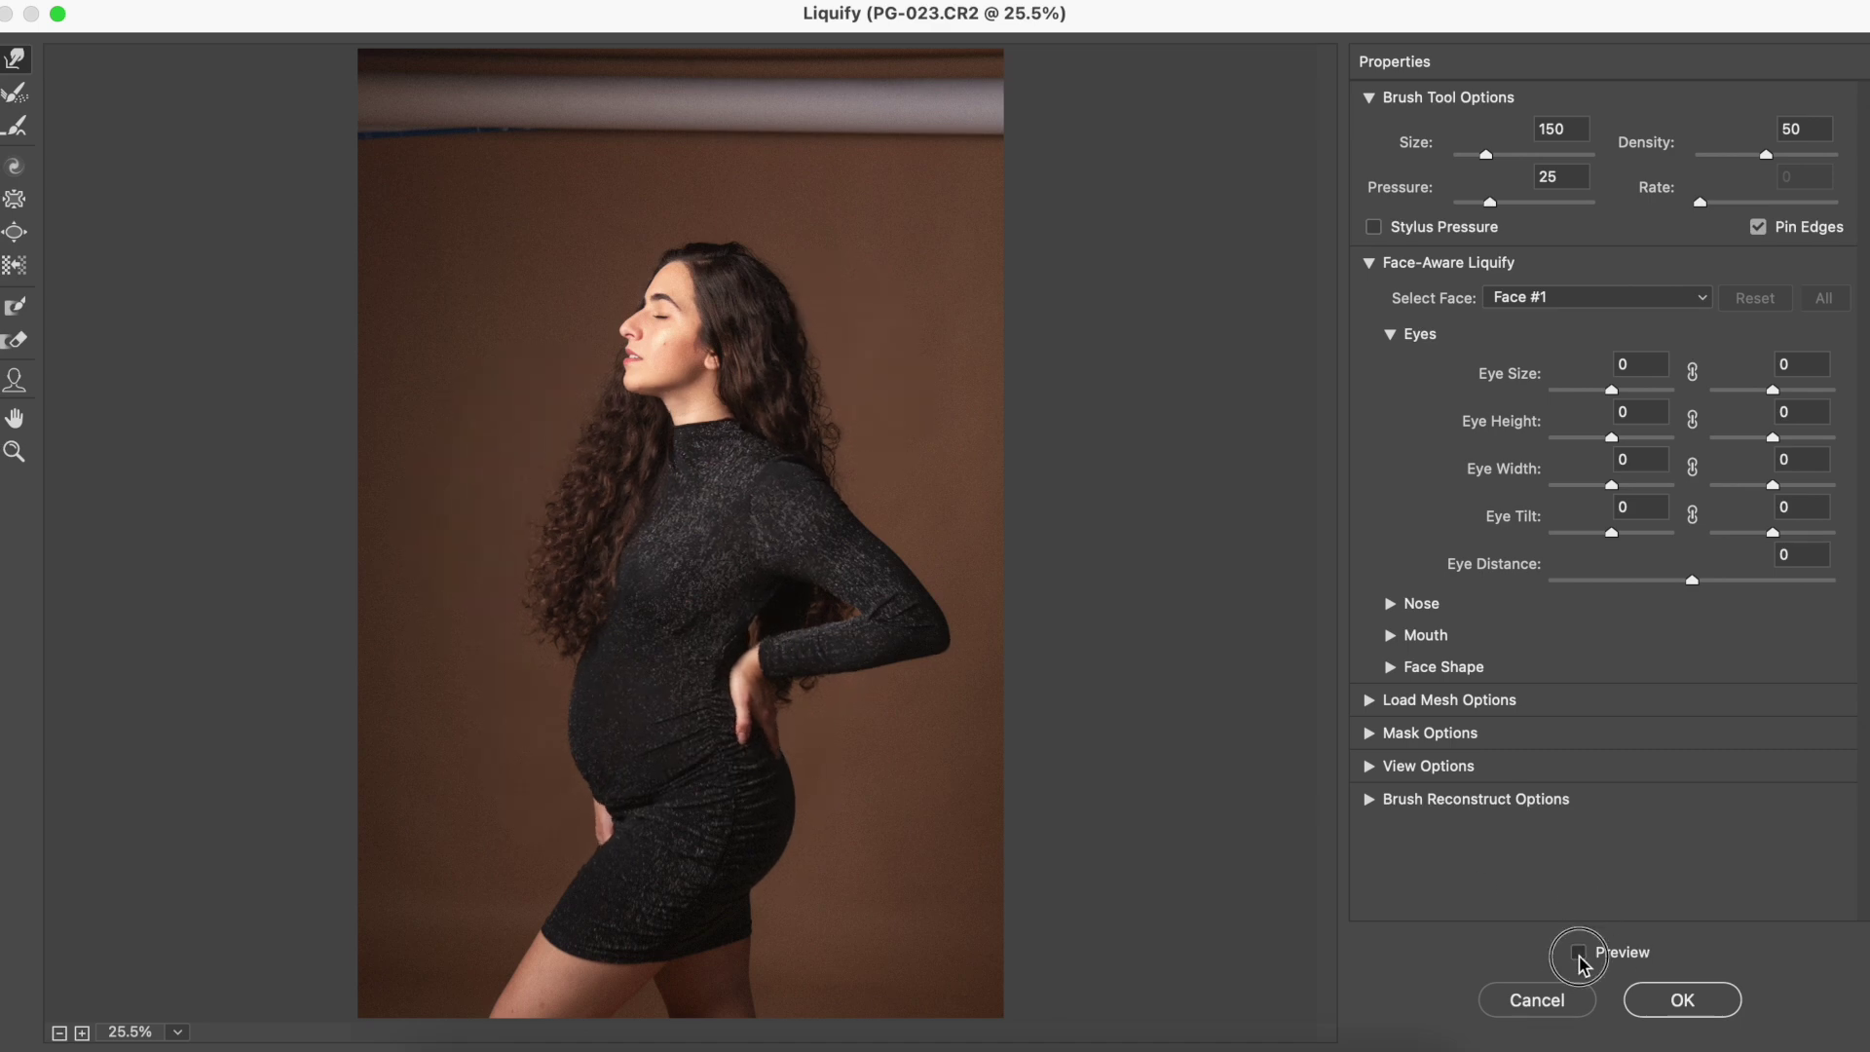
click(1581, 956)
click(1579, 953)
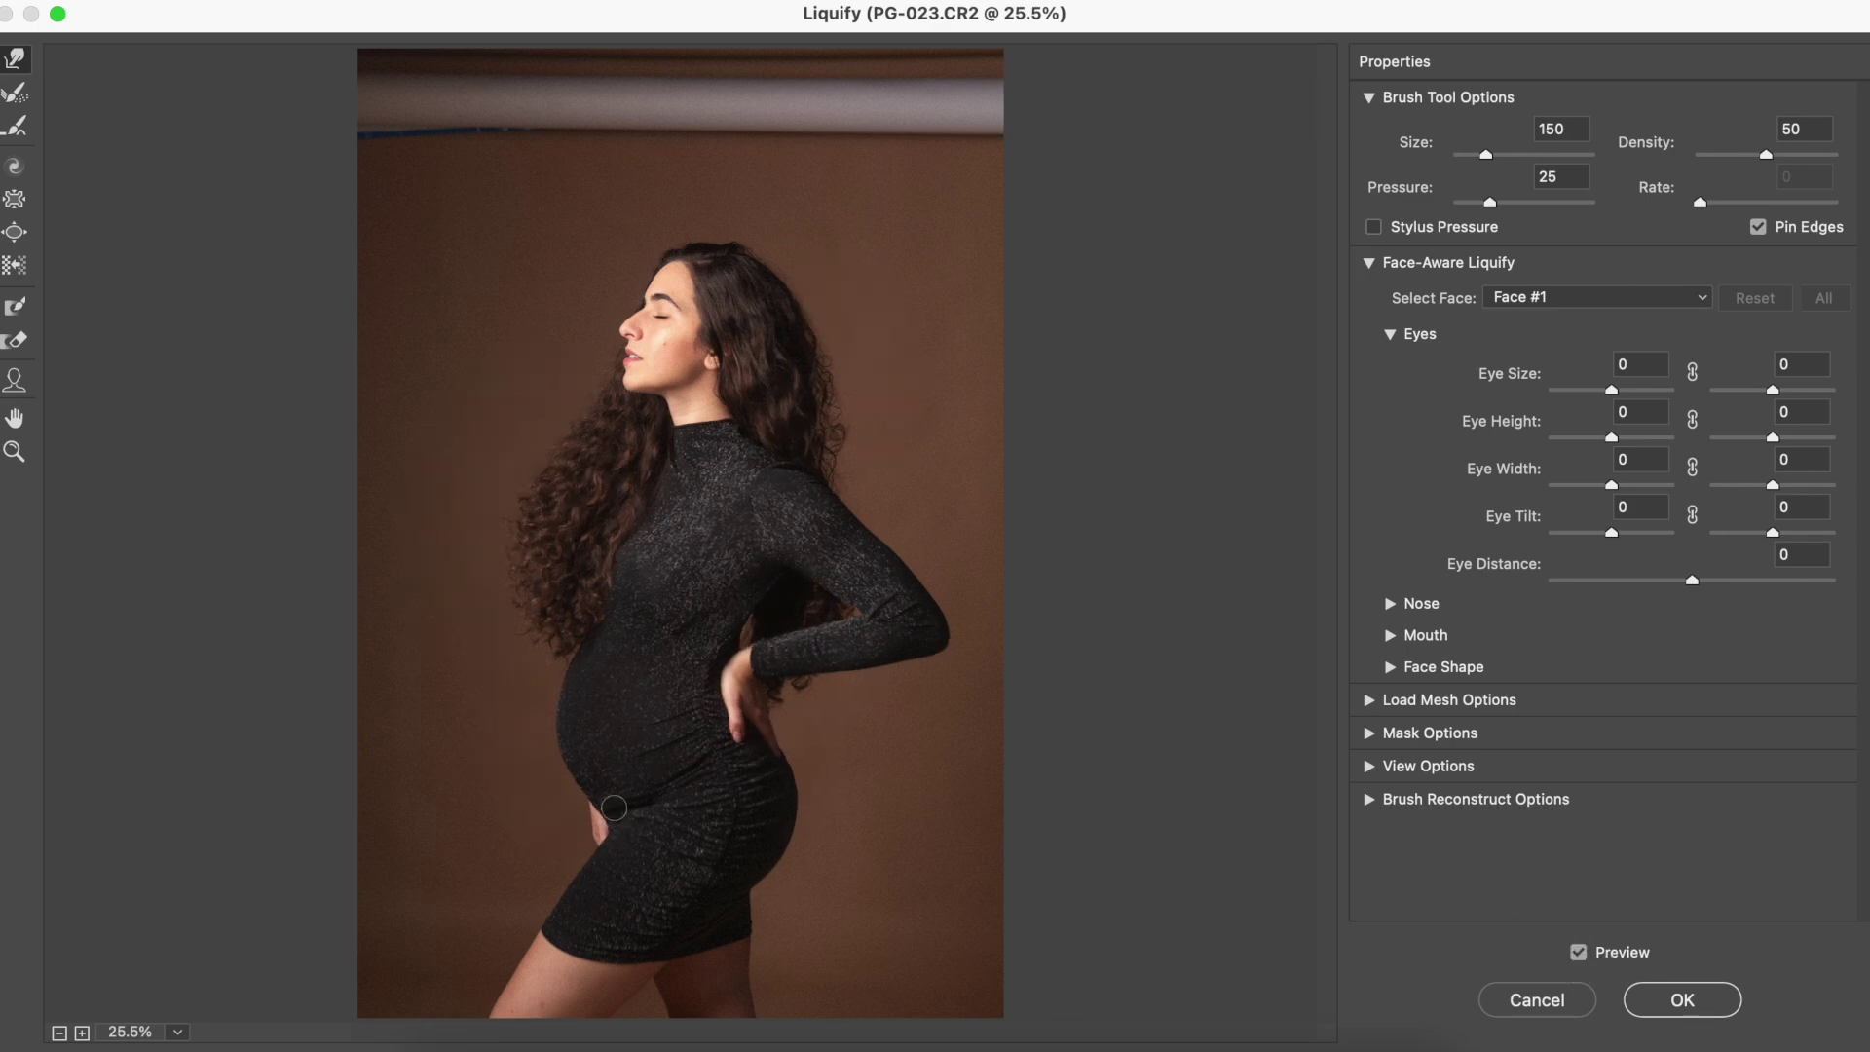
click(1684, 1000)
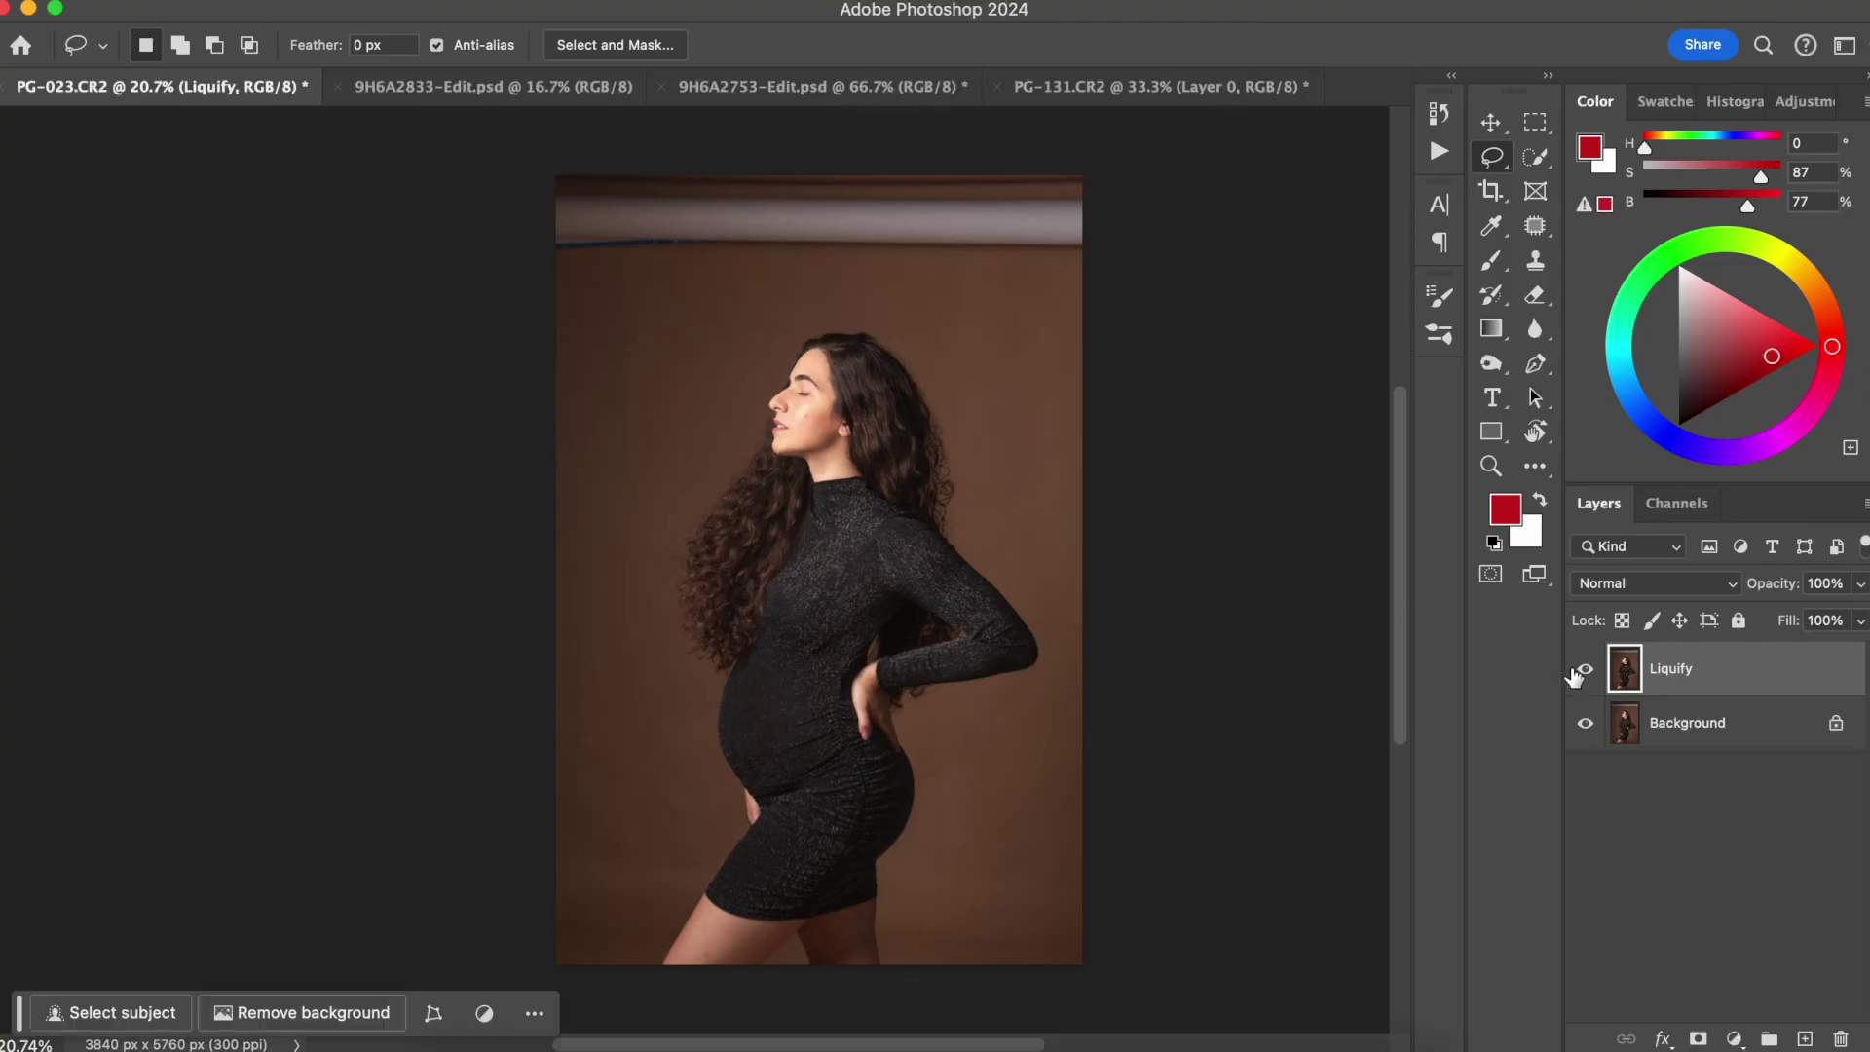
Toggle the Liquify layer's visibility to compare it with the original Background
click(1582, 670)
click(1589, 671)
click(1584, 670)
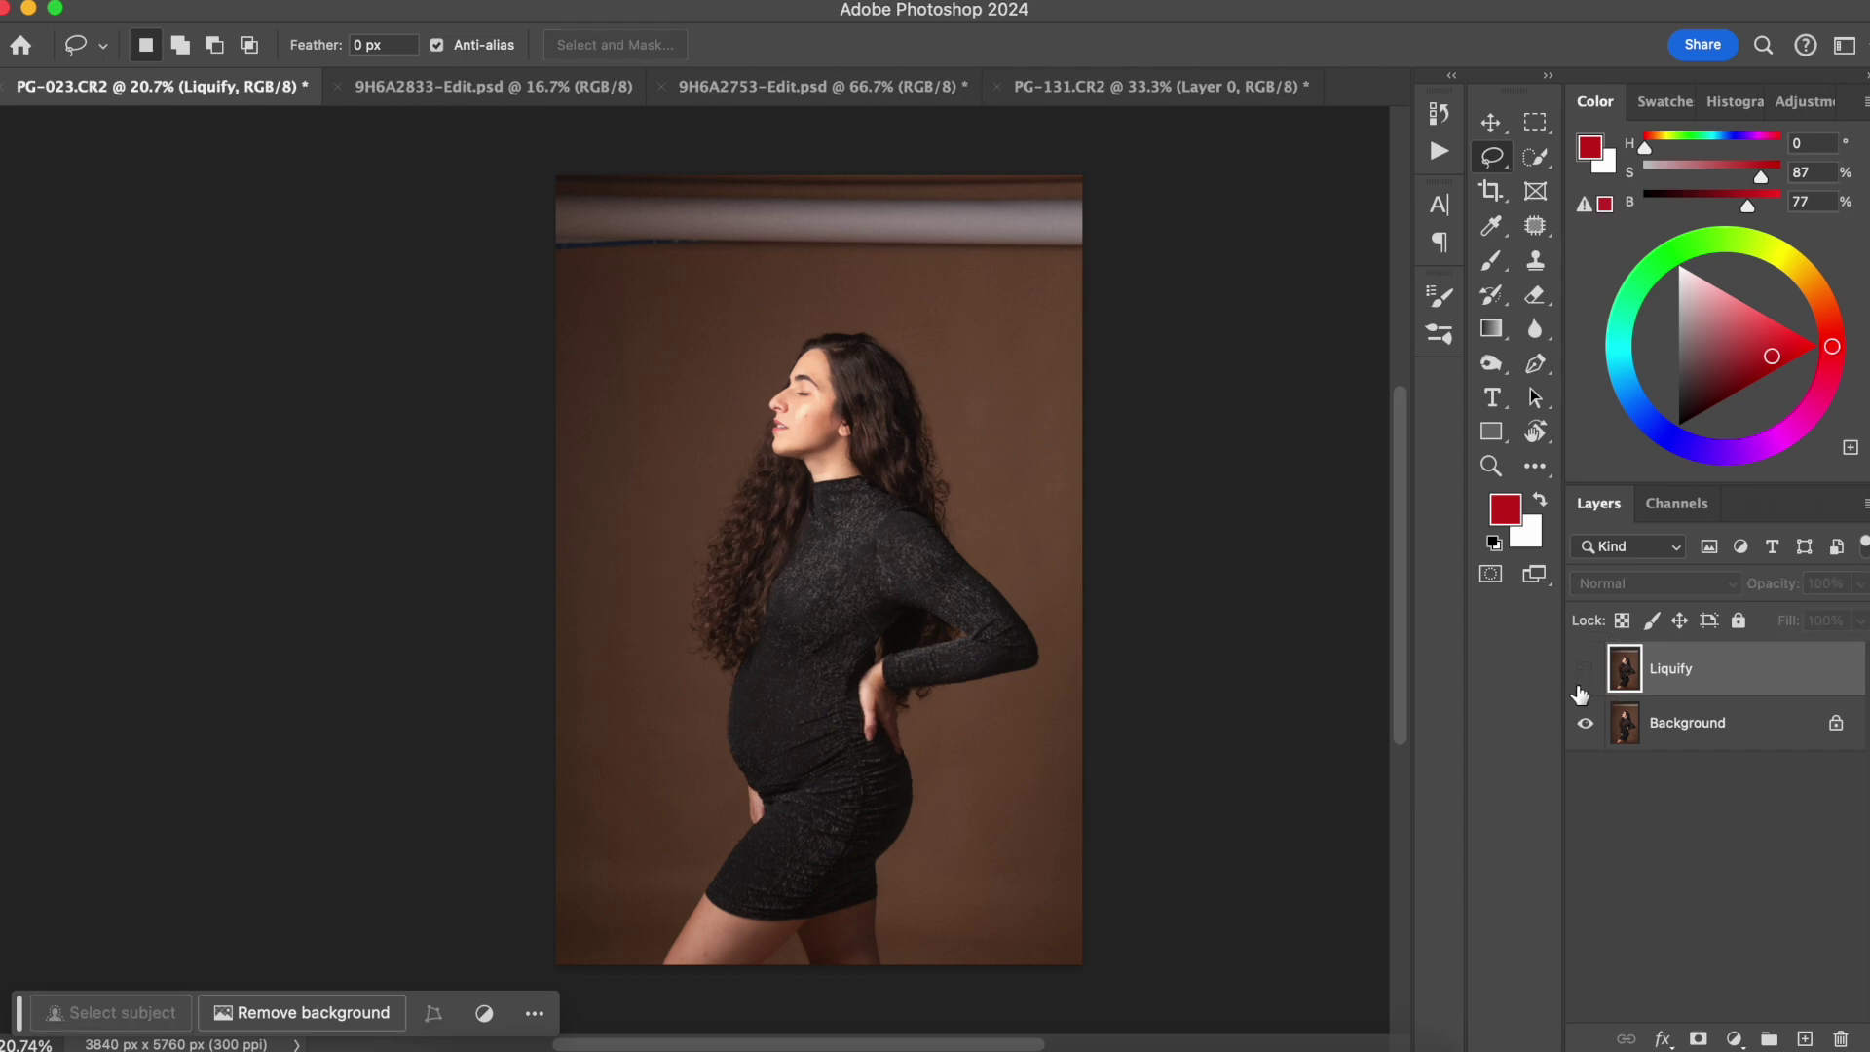
click(1584, 670)
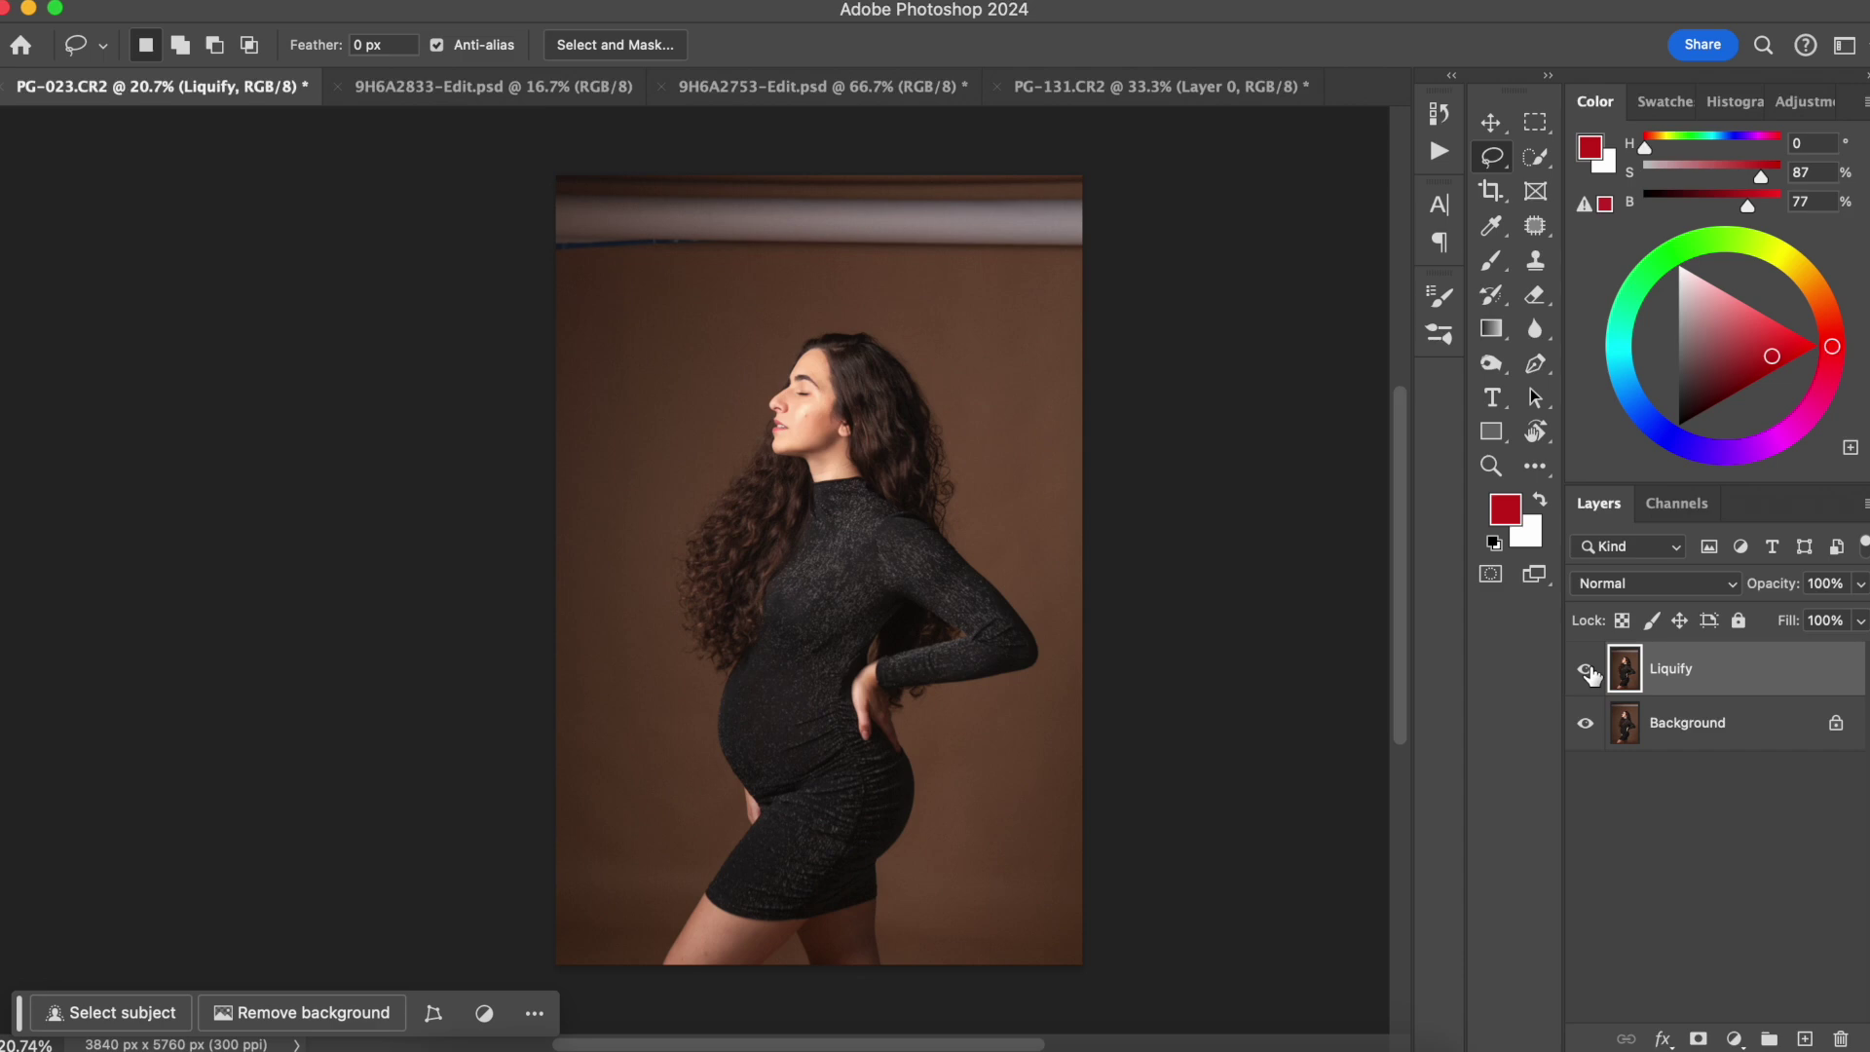
Run the Skin Retouch action, resize the brush and fit the photo on screen
click(1439, 151)
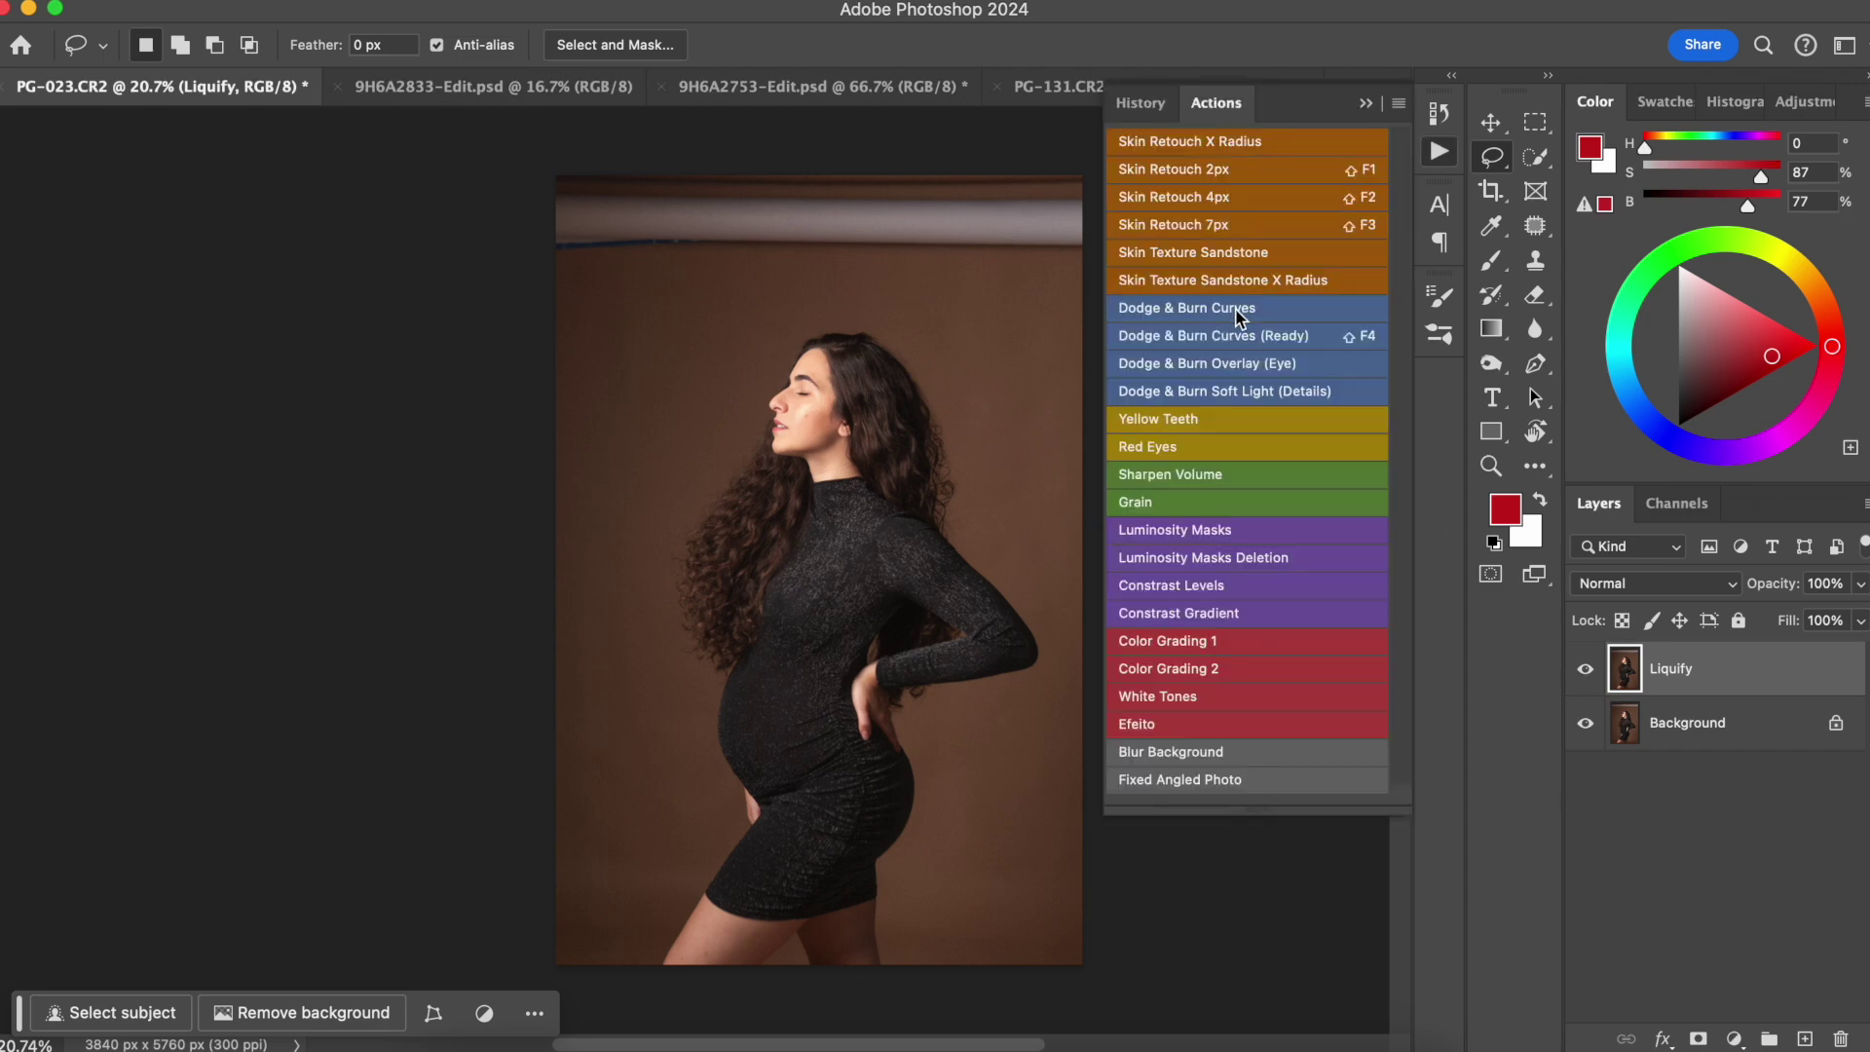
click(1232, 281)
key(bracketleft)
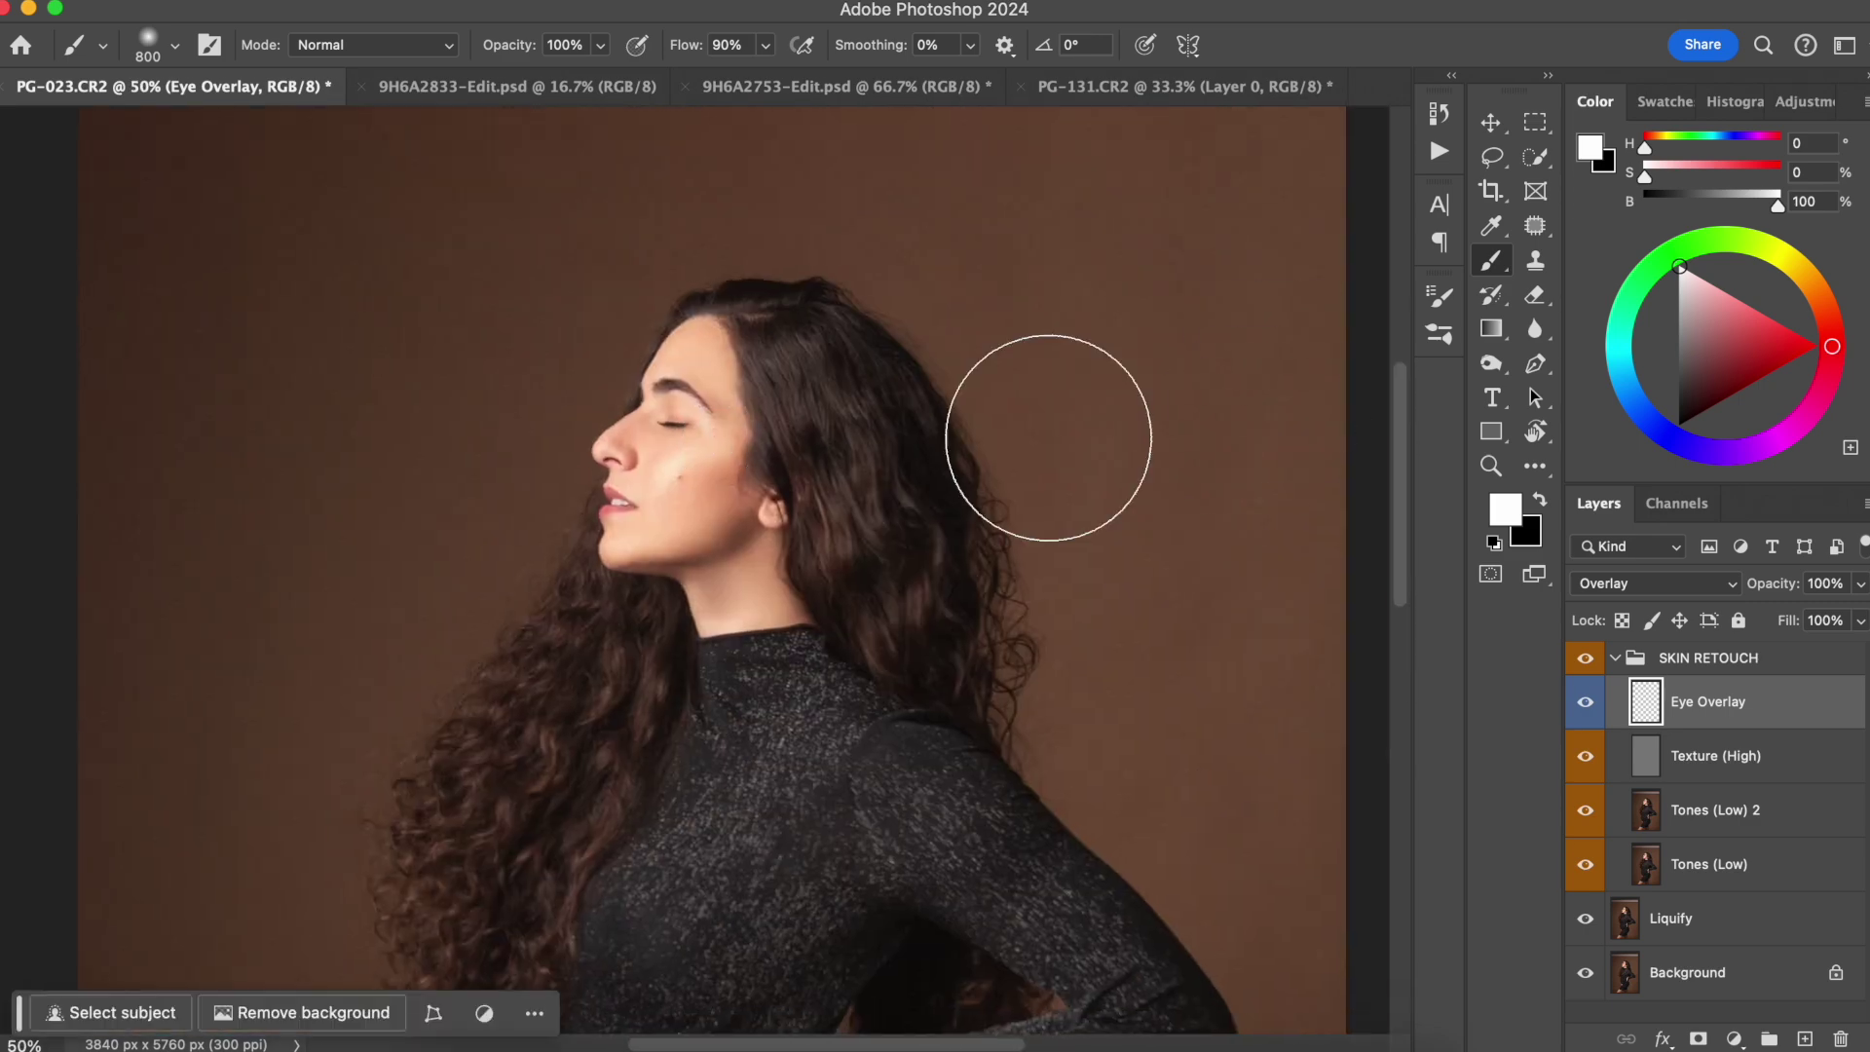
key(bracketright)
key(bracketright)
key(bracketright)
key(bracketright)
key(bracketright)
key(bracketright)
key(bracketright)
key(x)
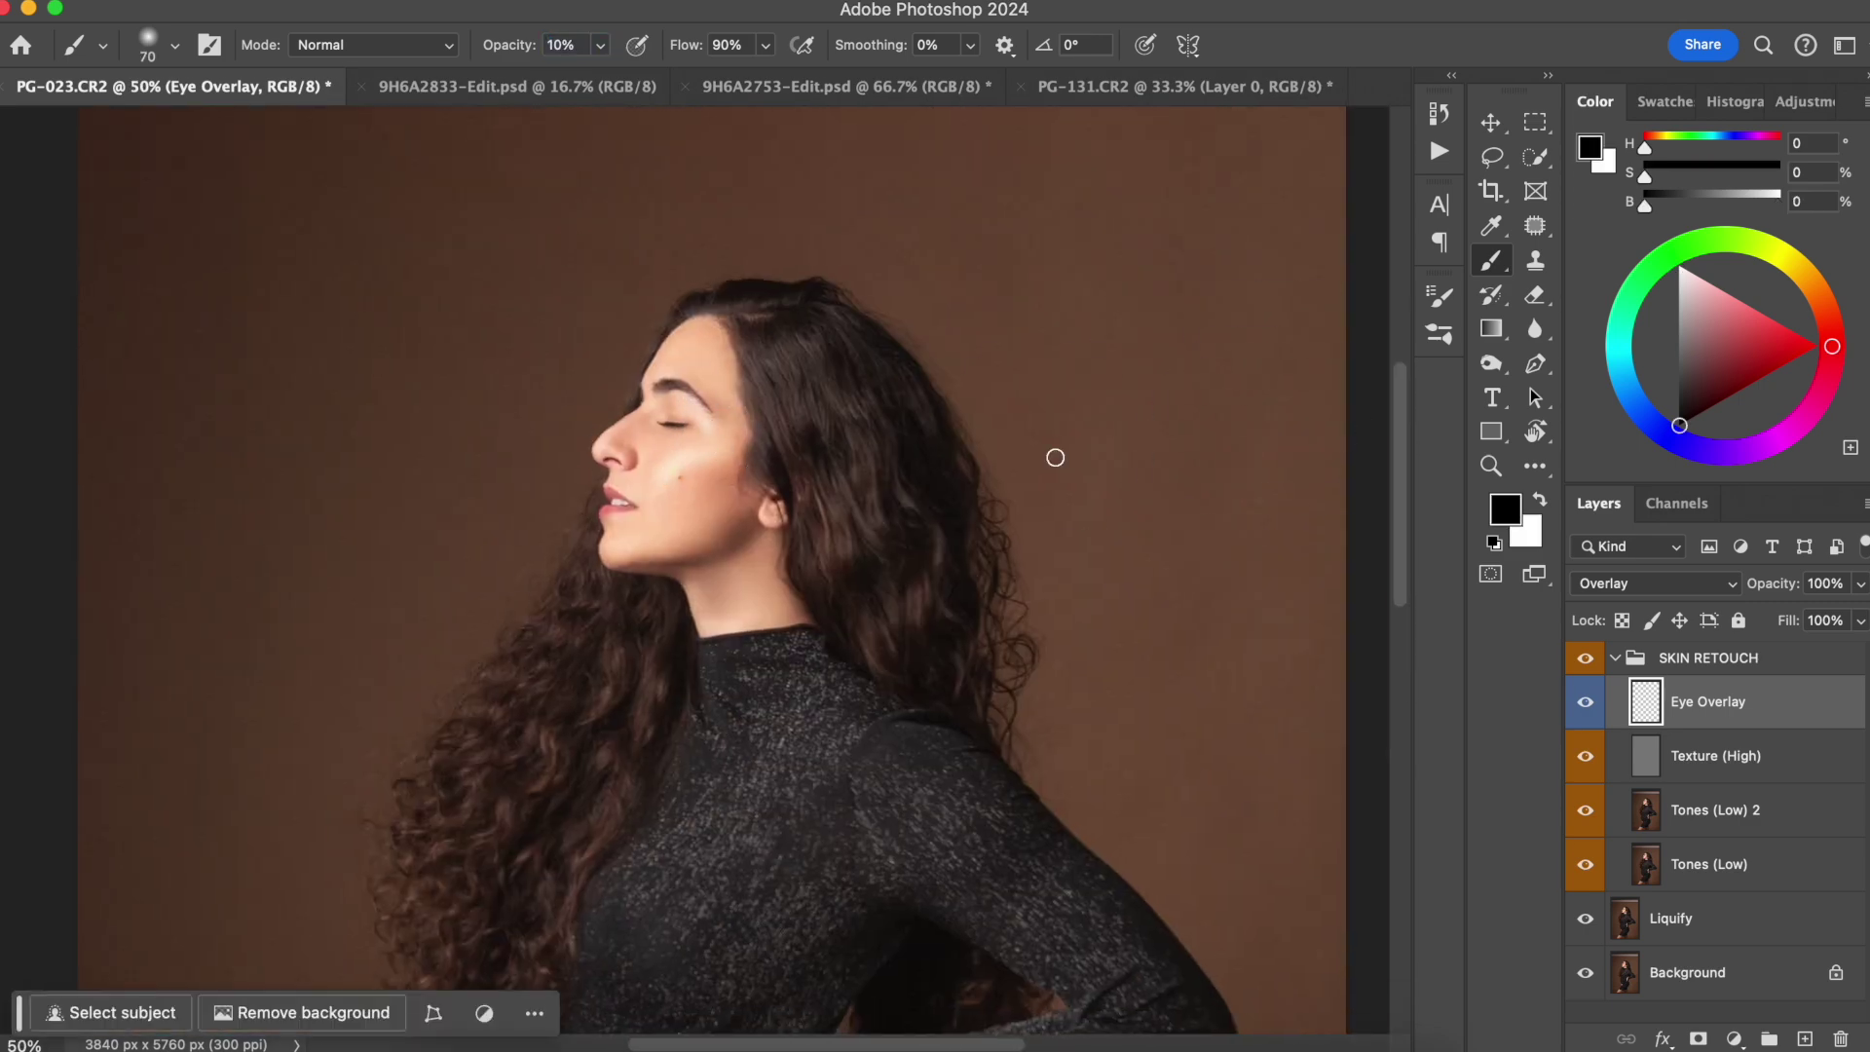
key(super+0)
Fine-tune the retouch brush size and swap colours, ending with white as the painting colour
key(bracketright)
key(bracketright)
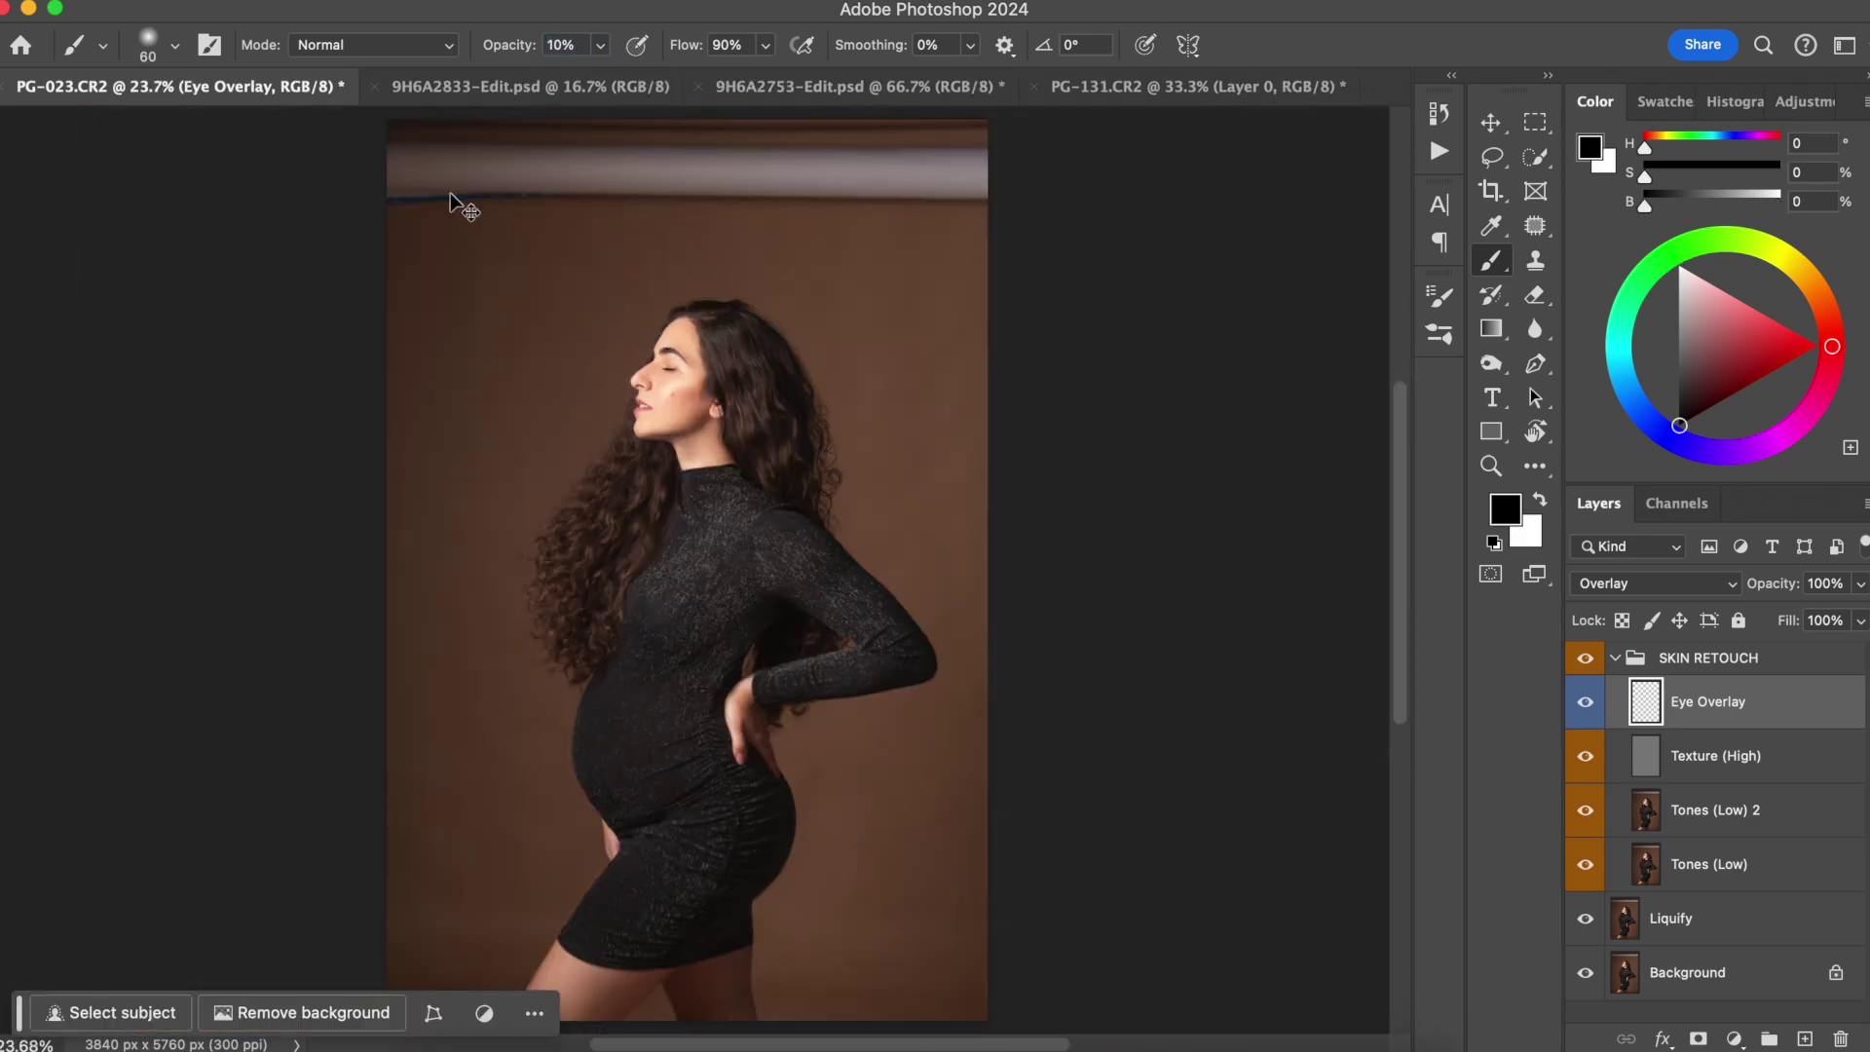
key(x)
key(bracketright)
key(bracketleft)
key(bracketleft)
key(x)
scroll(736, 766, left, 3)
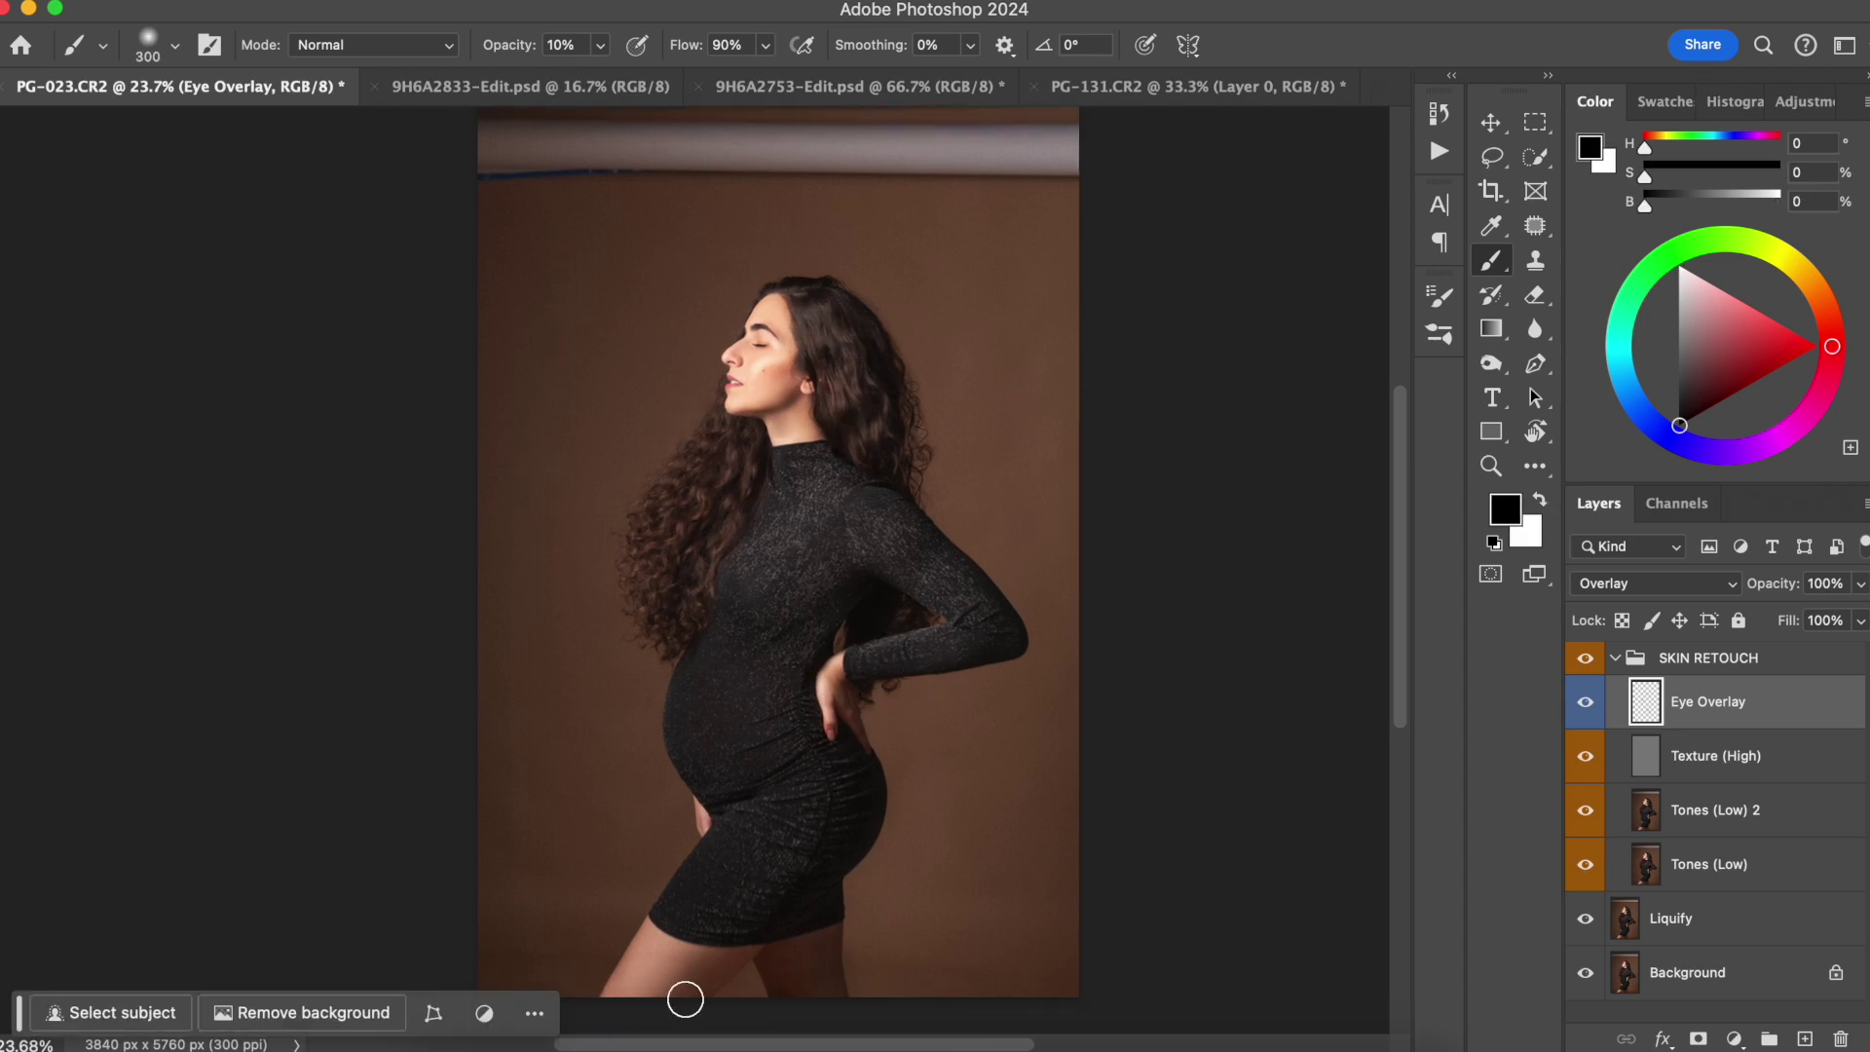
key(bracketright)
key(bracketright)
key(bracketright)
key(bracketright)
key(x)
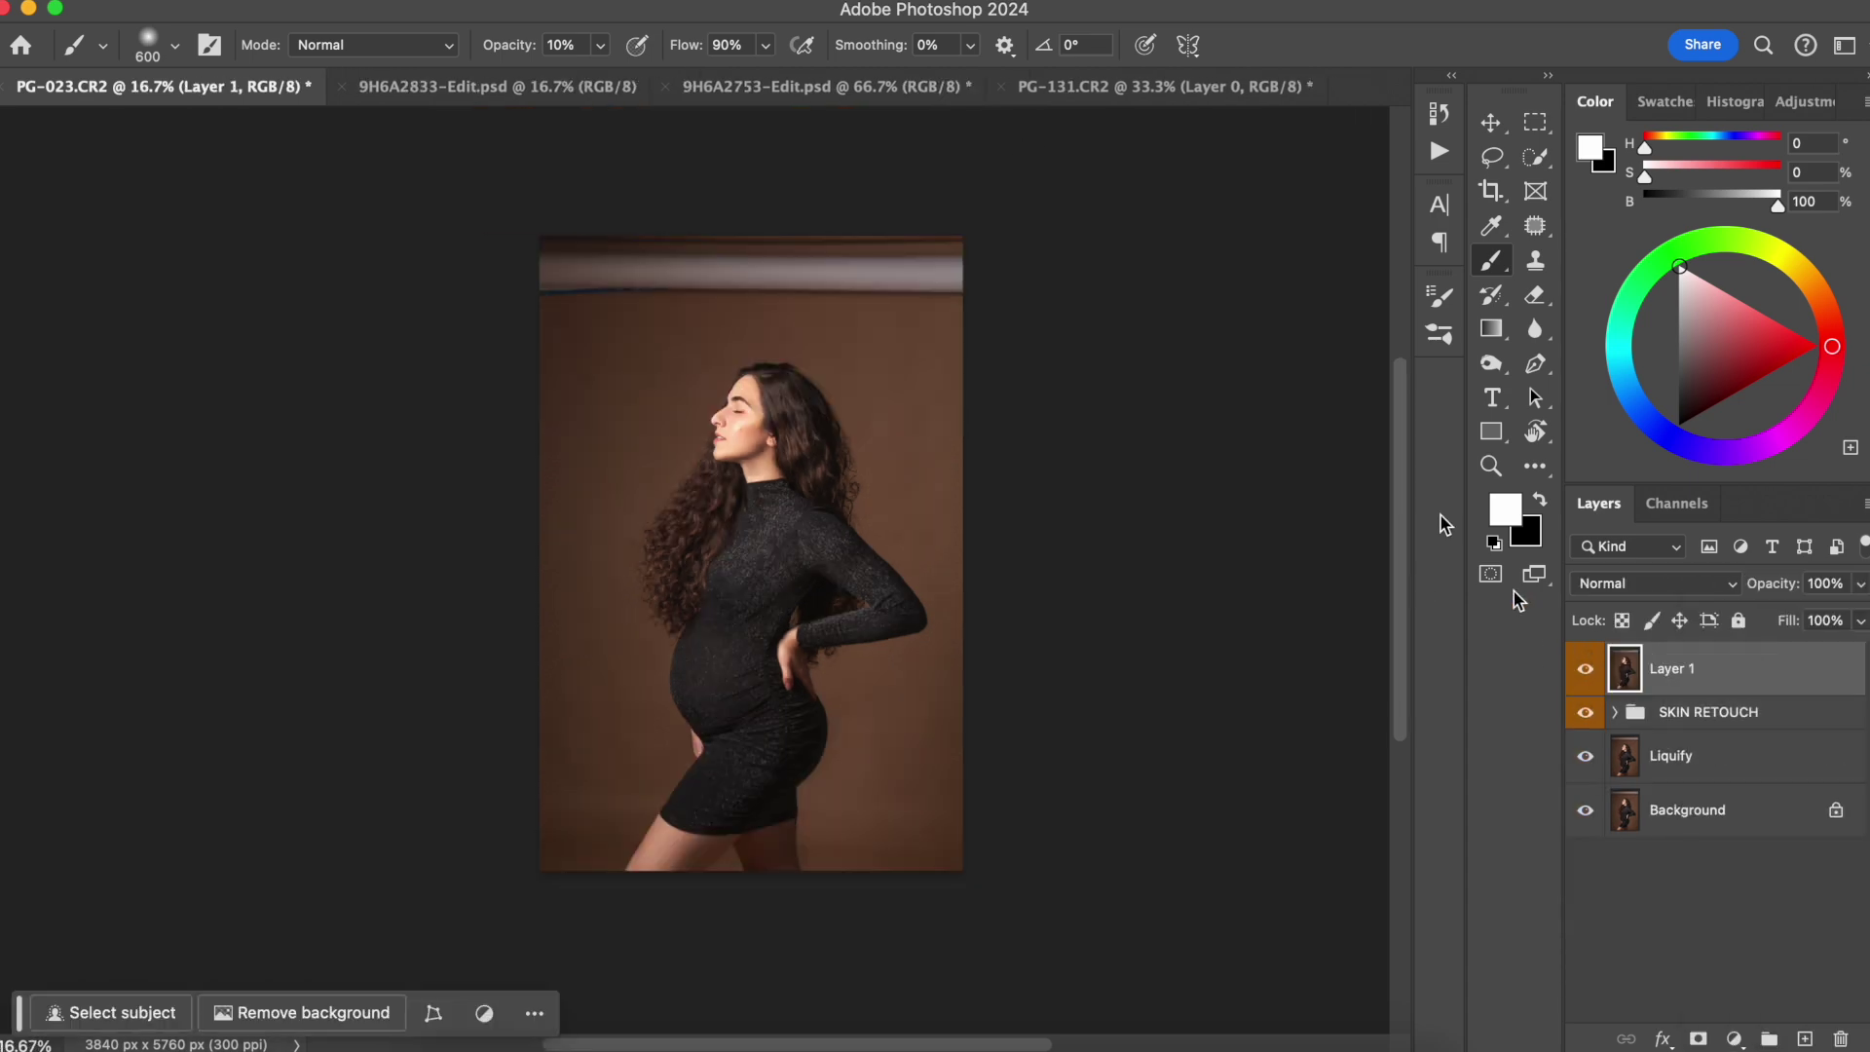
In Camera Raw, set exposure -0.30, blacks +41, shadows -14 and whites -24
key(super+shift+a)
drag(1645, 470, 1638, 471)
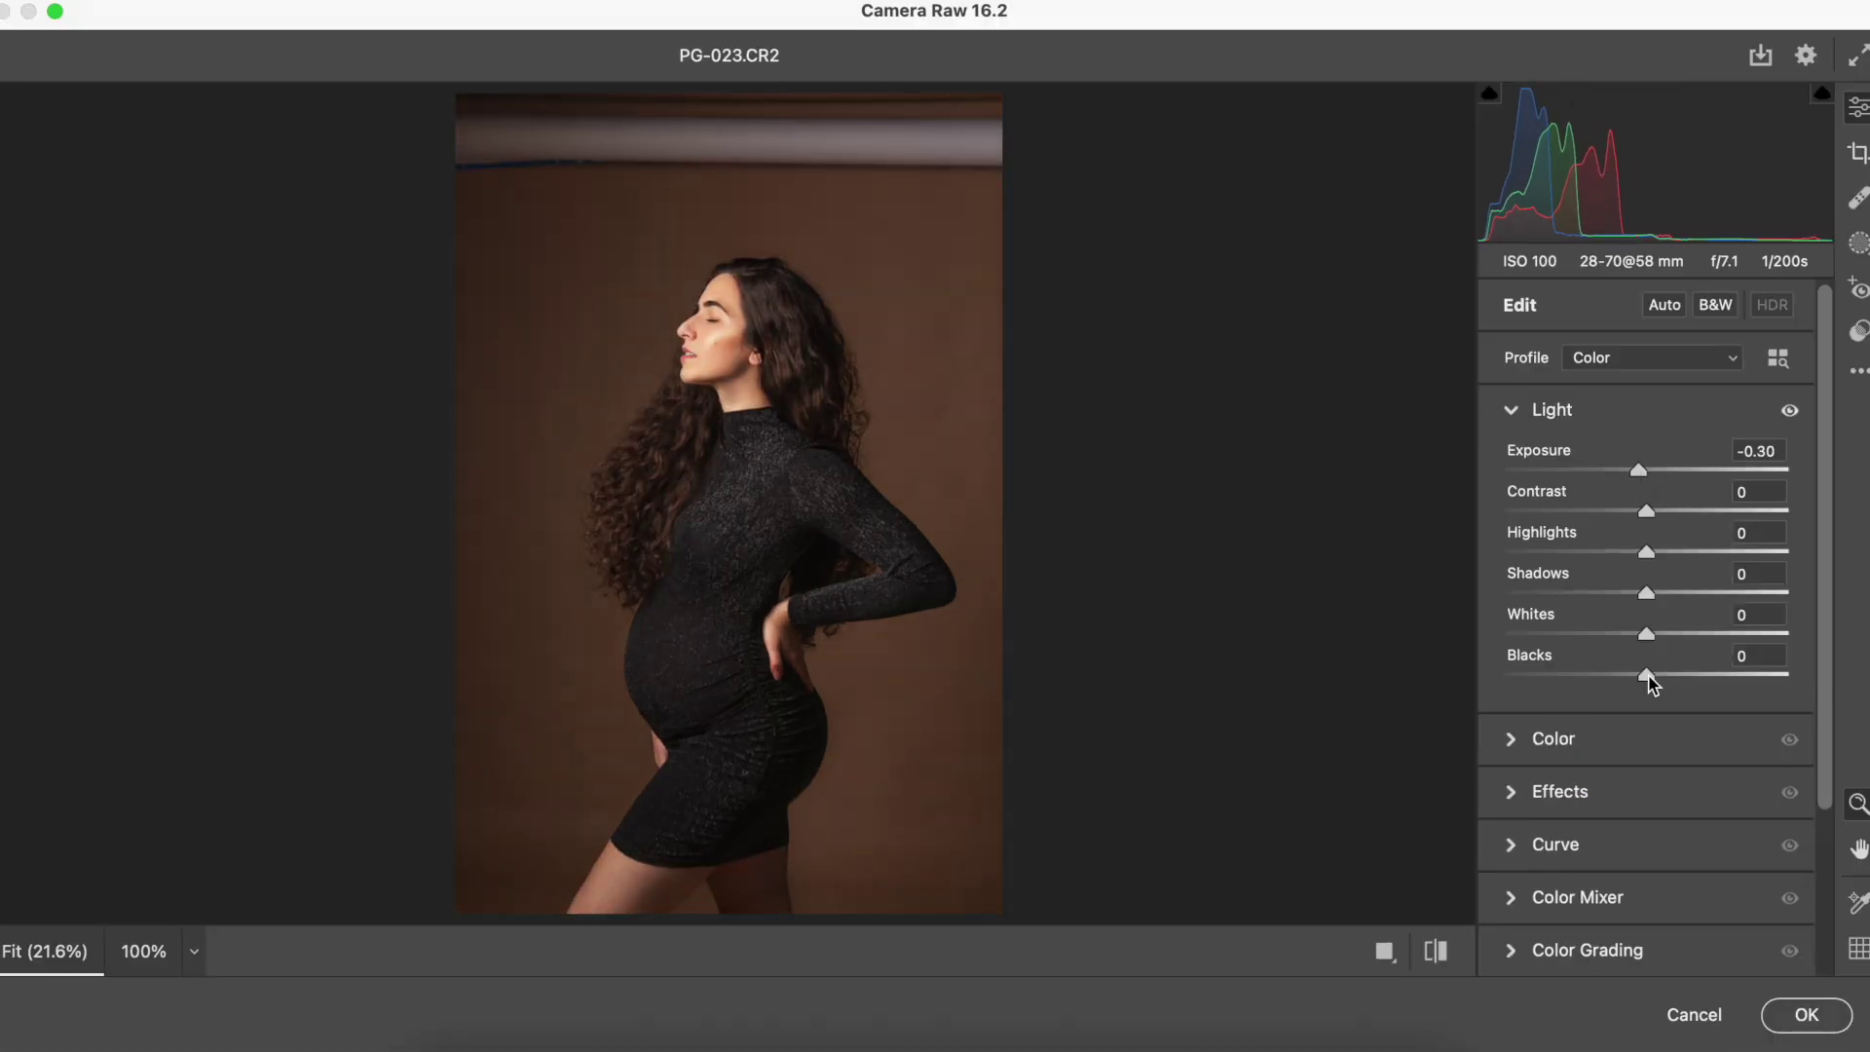
drag(1645, 634, 1676, 673)
drag(1645, 551, 1639, 596)
double_click(1667, 552)
drag(1675, 672, 1702, 674)
drag(1638, 592, 1656, 547)
drag(1646, 634, 1612, 634)
Browse the SV Studio presets, then return to the basic edit sliders
click(1858, 289)
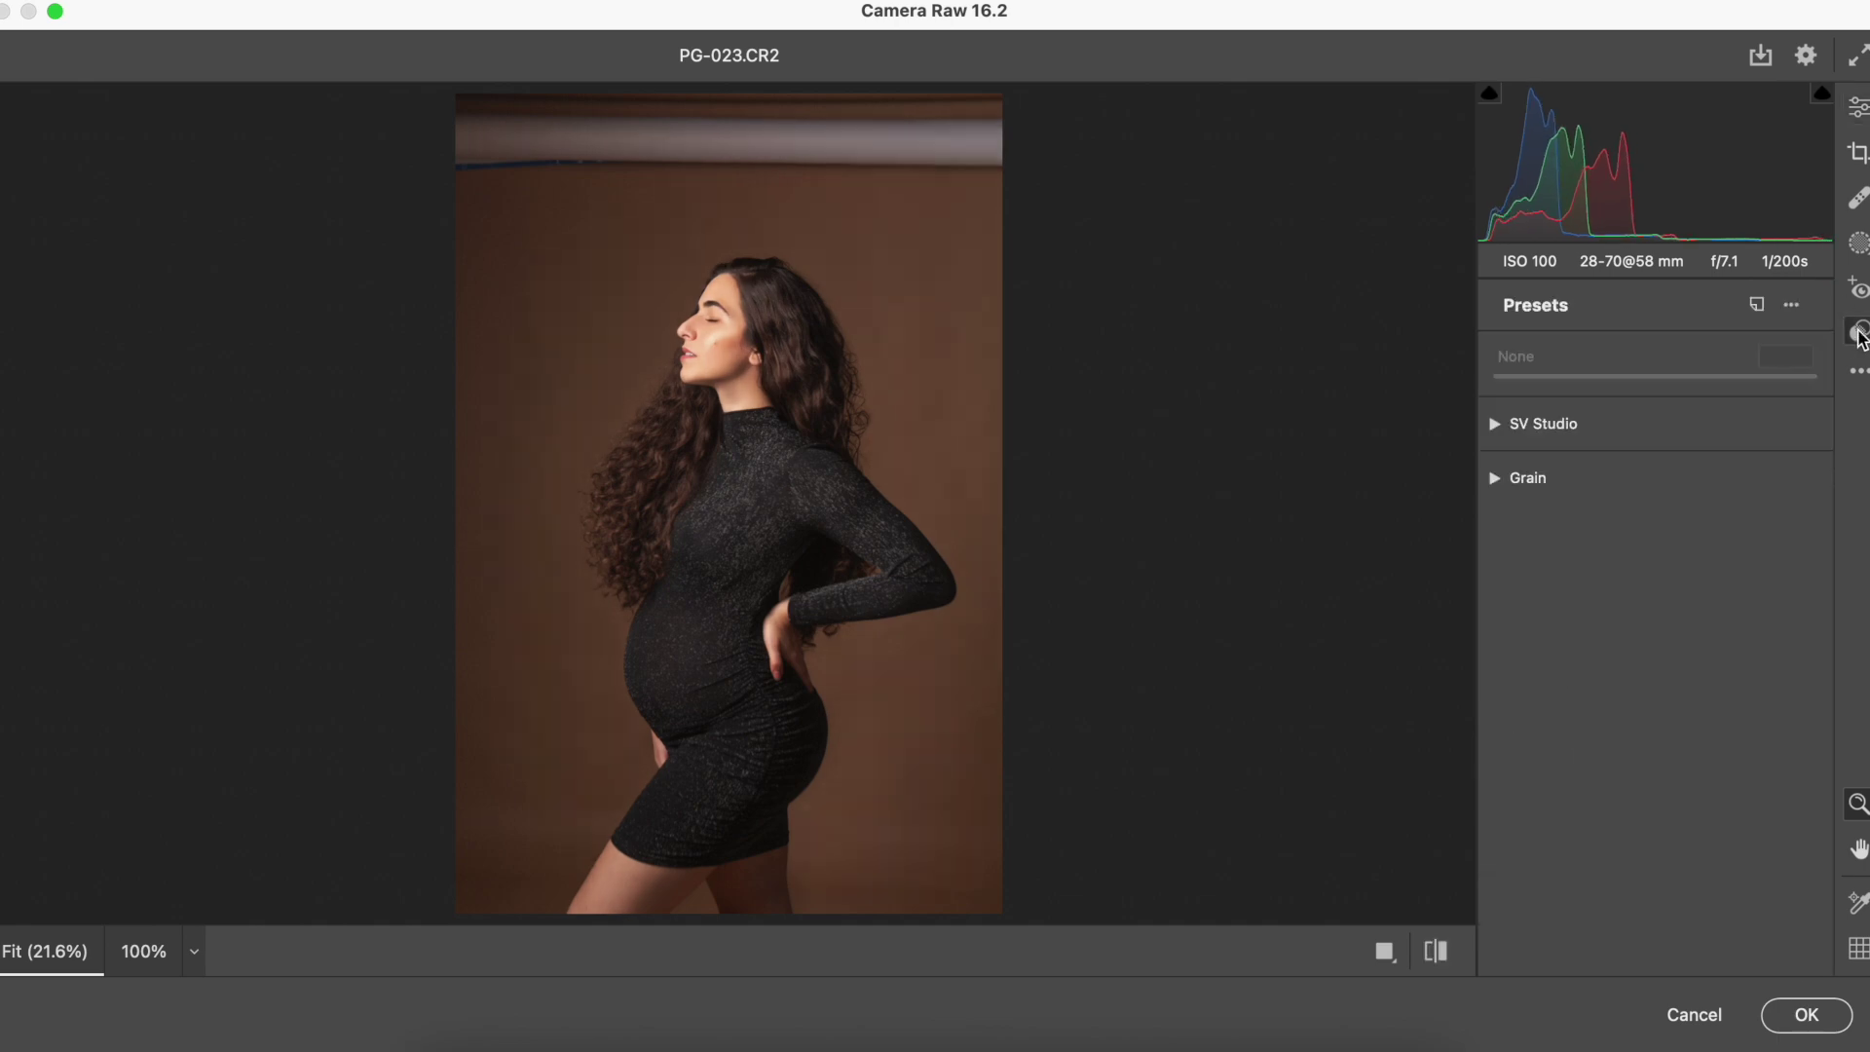
click(1495, 425)
click(1494, 425)
click(1494, 426)
key(e)
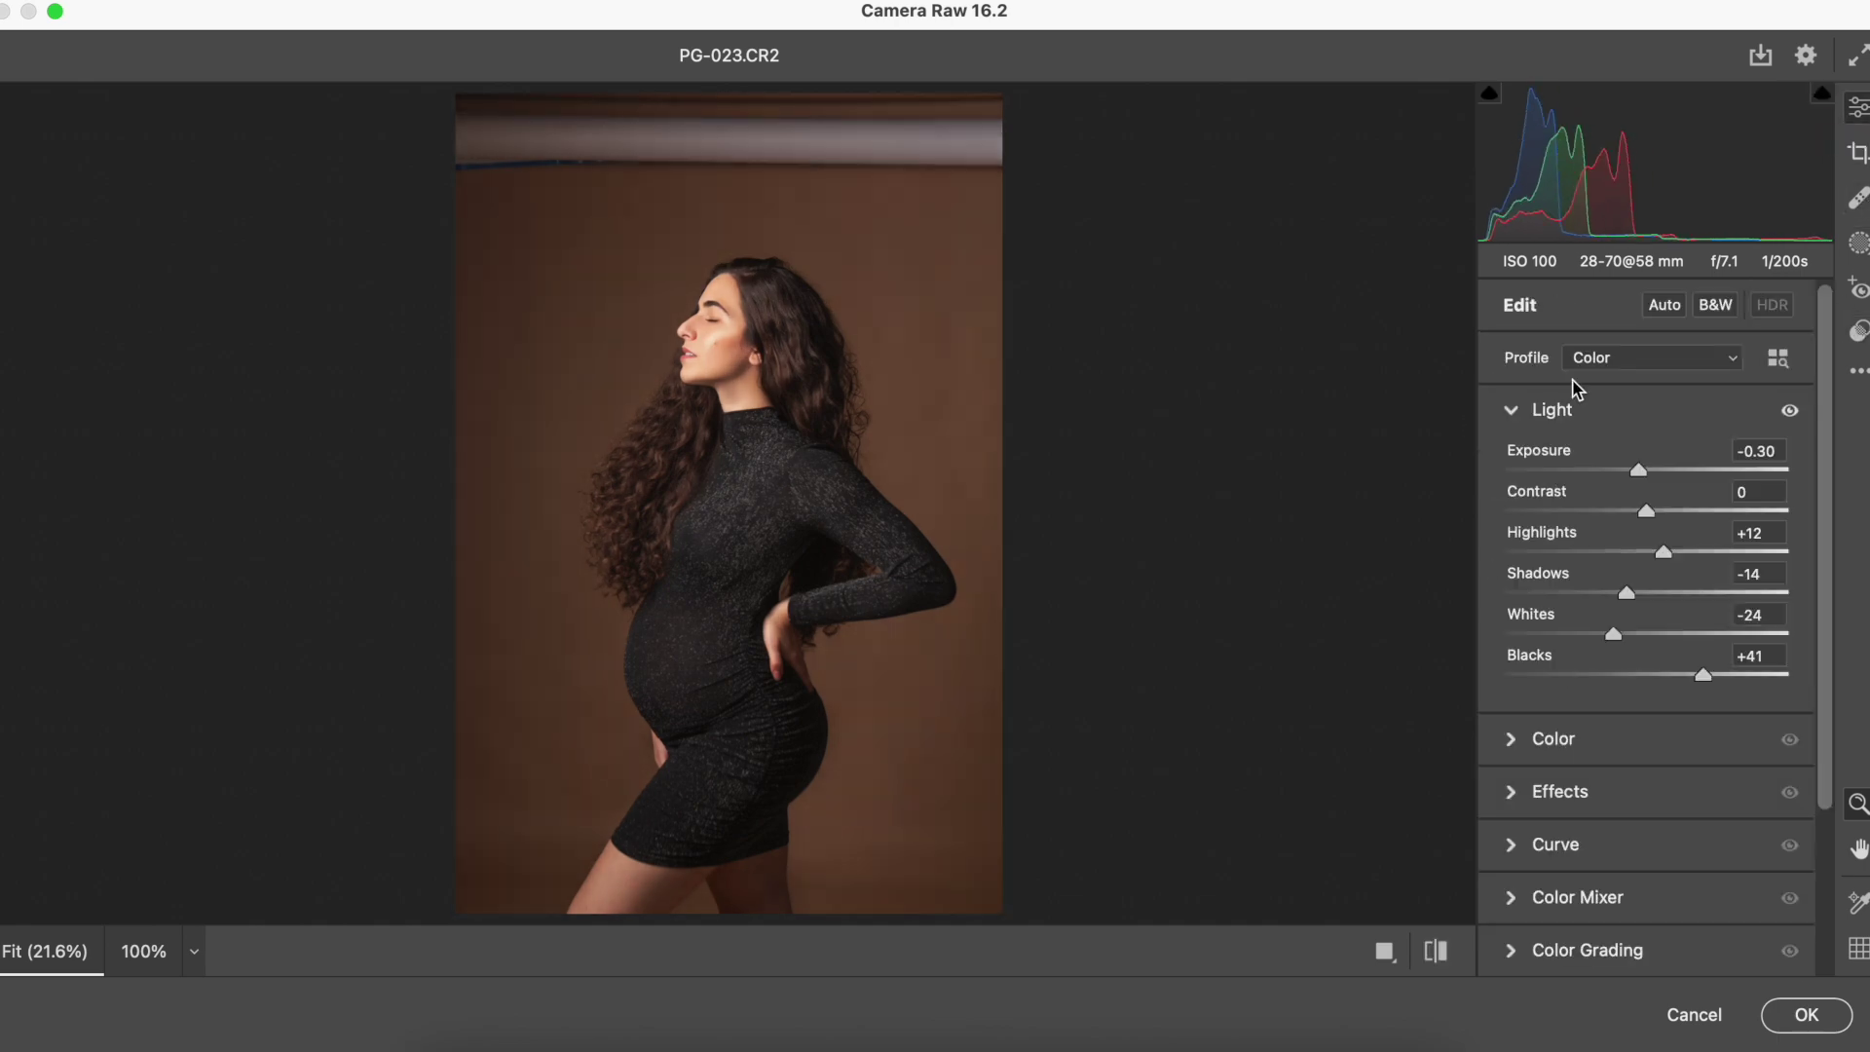
click(1578, 360)
Apply the SV Studios Color profile at amount 100
click(1597, 482)
click(1547, 775)
click(1558, 594)
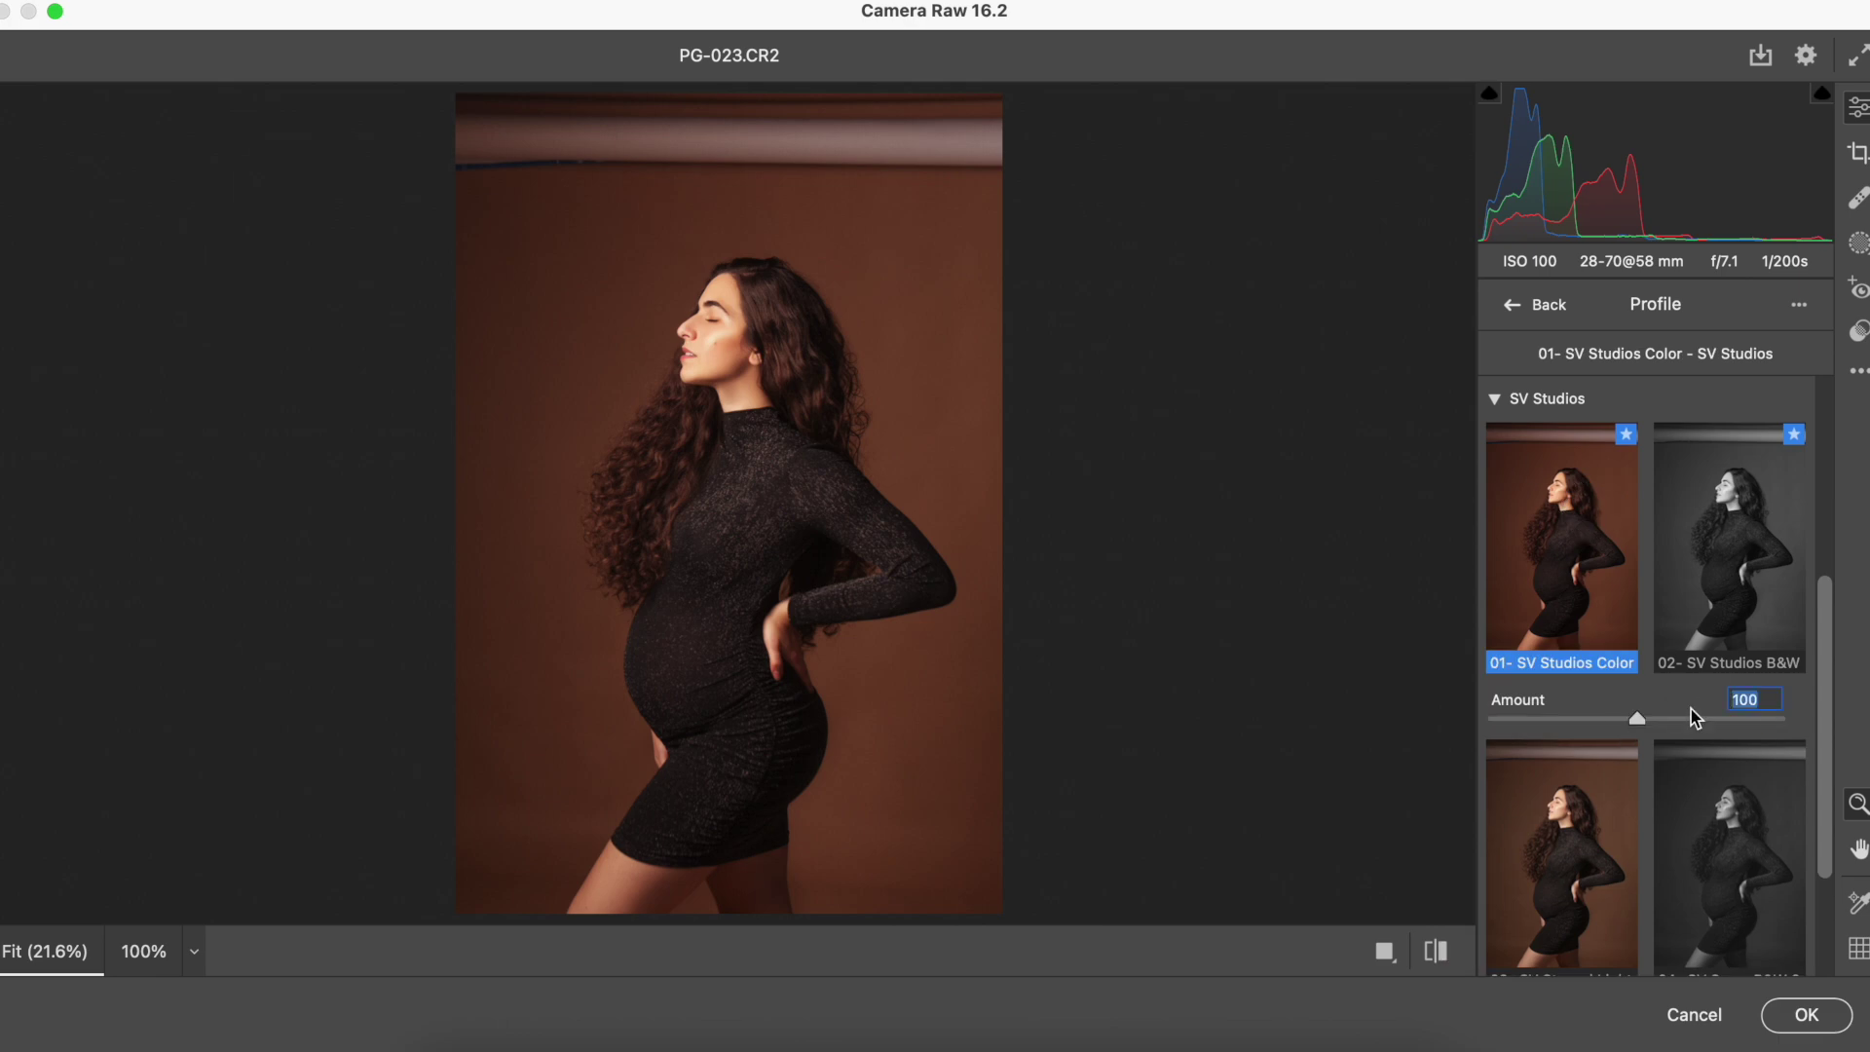
drag(1690, 722, 1564, 721)
Add the SV Studio Contrast and Vignetting presets, apply the grade, and stamp visible layers
click(1857, 331)
click(1570, 454)
click(1570, 514)
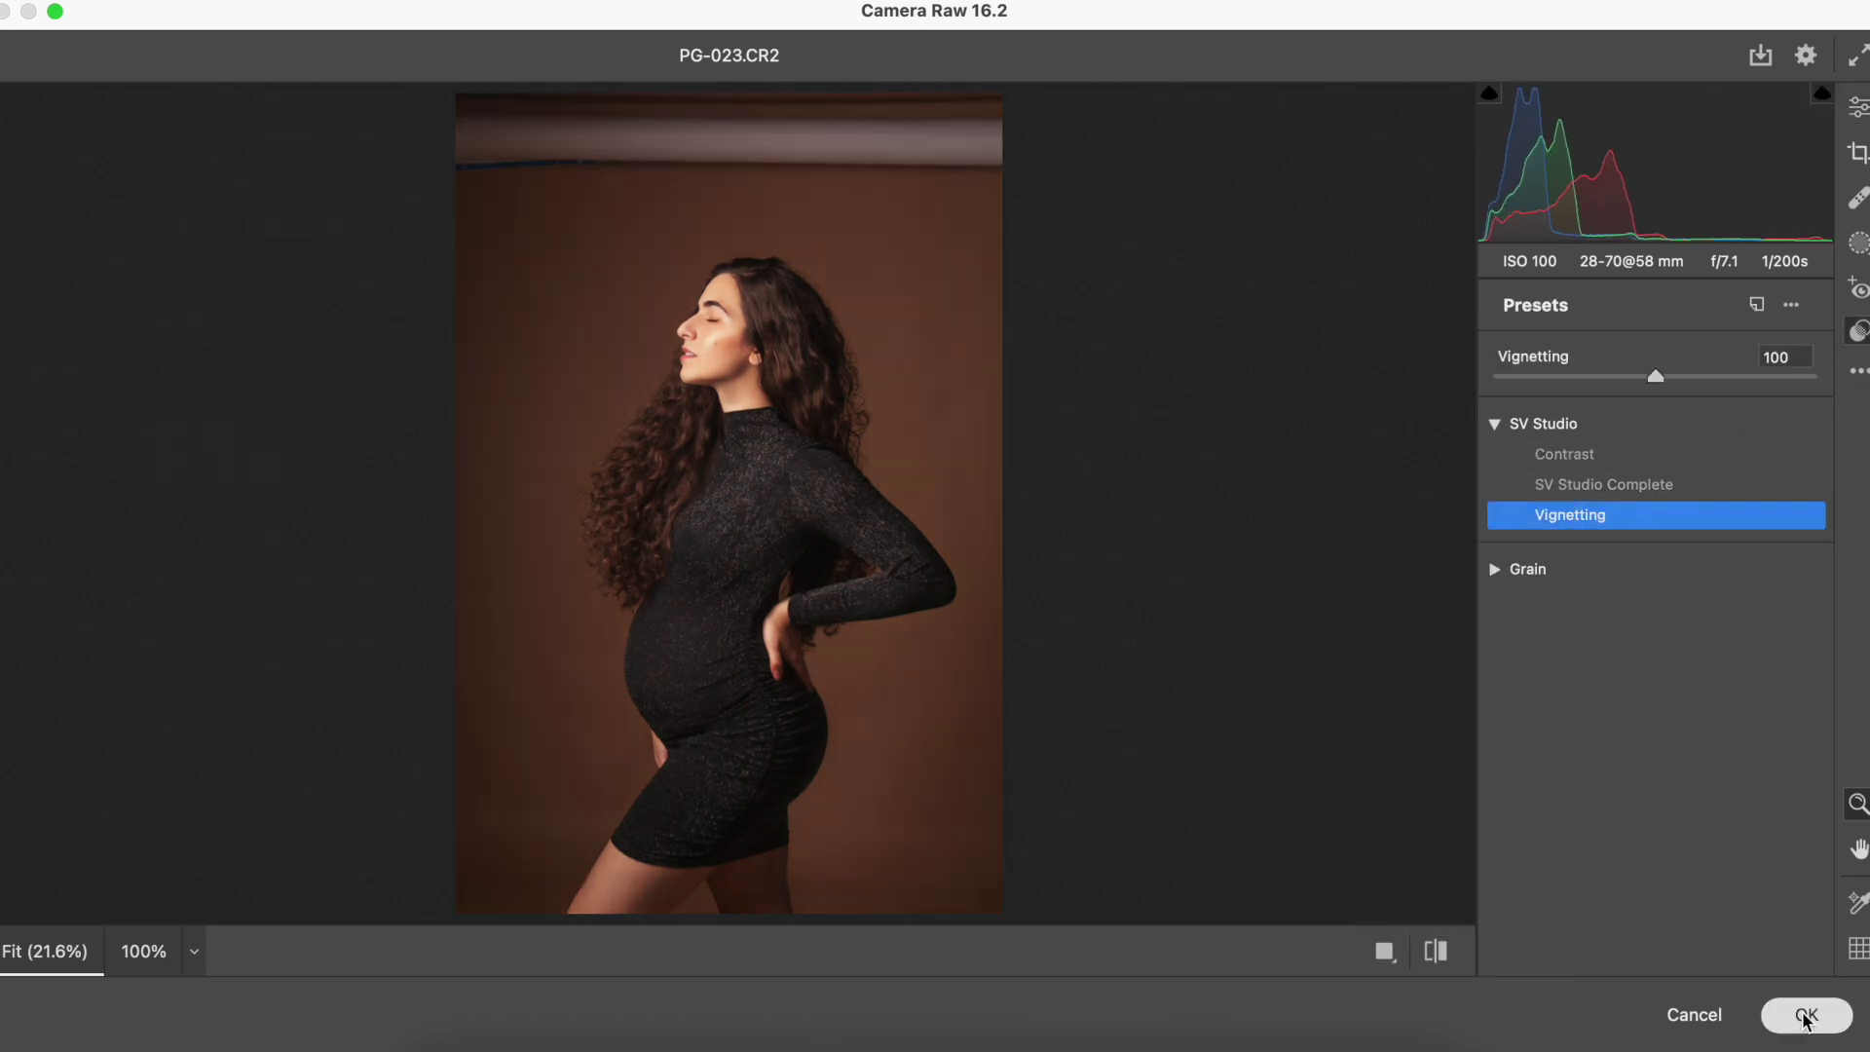
click(1807, 1014)
key(ctrl+shift+alt+e)
Content-aware fill the light strip along the top edge of the photo
key(m)
drag(531, 238, 969, 301)
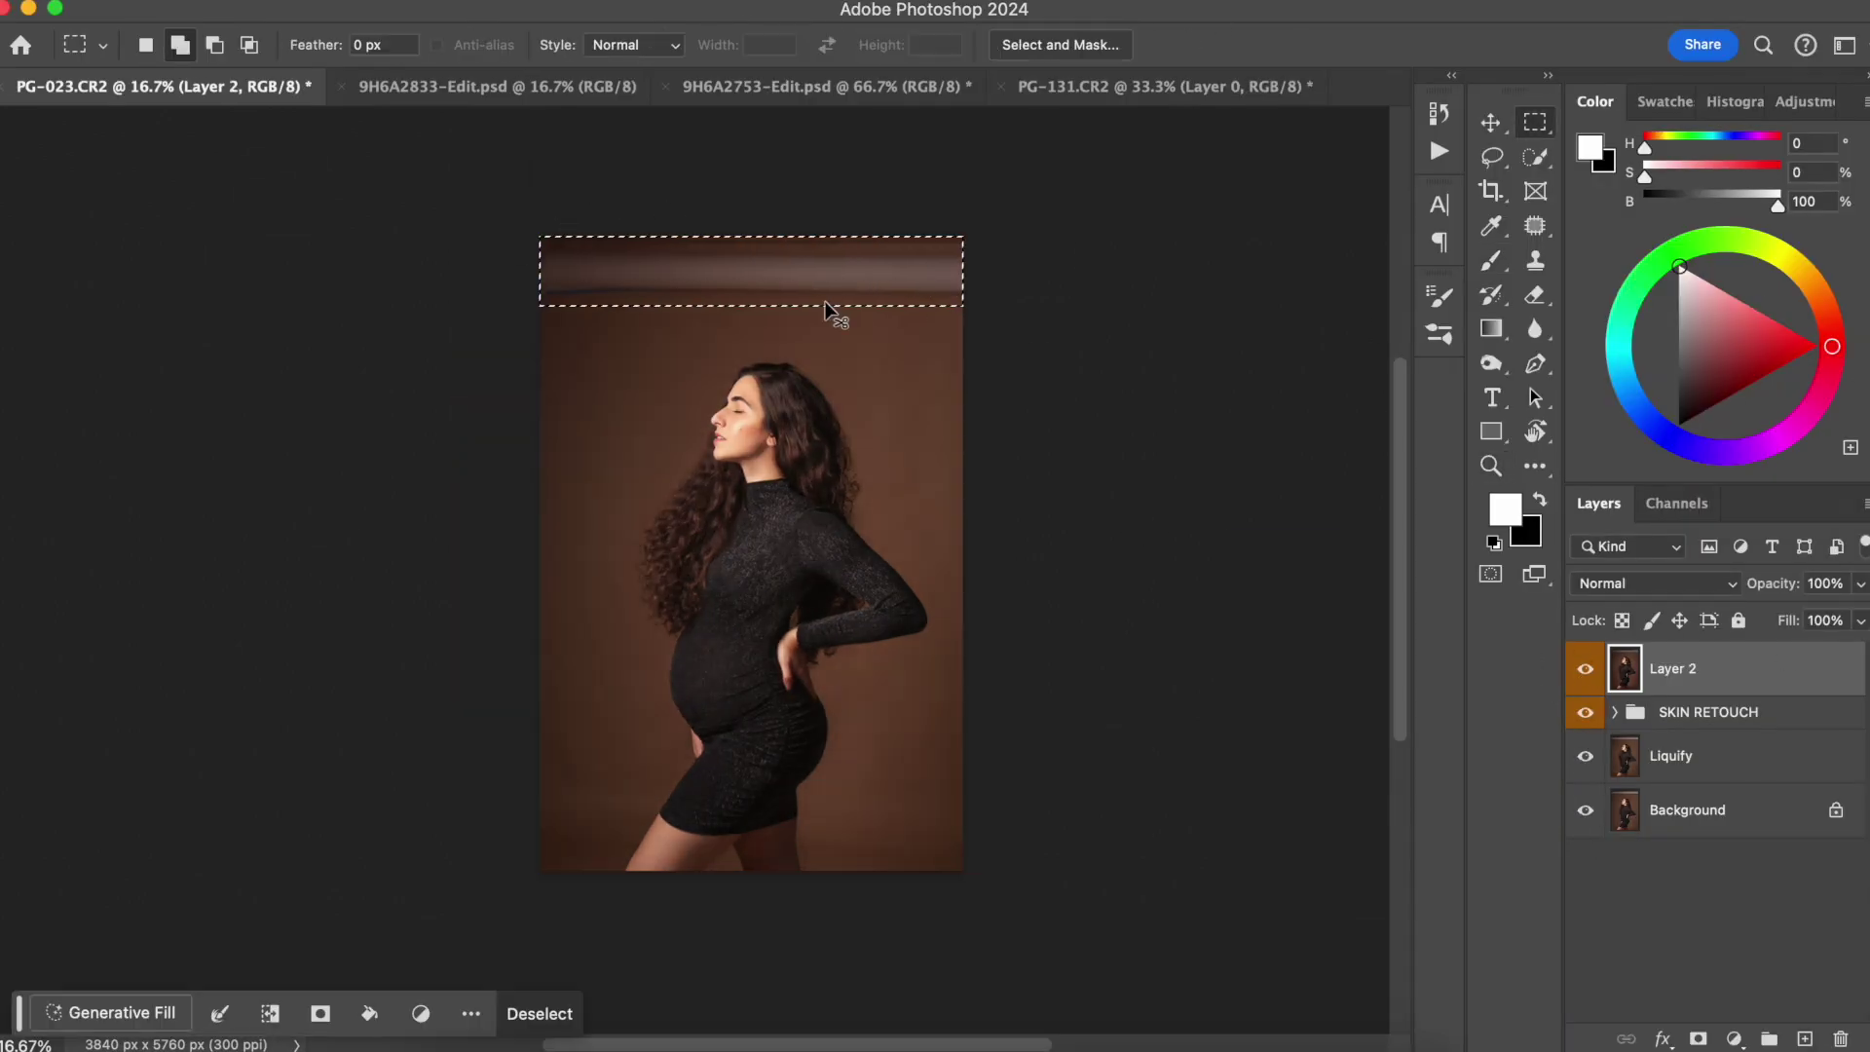
key(shift+F5)
click(1129, 378)
key(ctrl+d)
Run the Blur Background action and toggle the BLURRY BACKGROUND group to compare
click(1438, 151)
click(1217, 748)
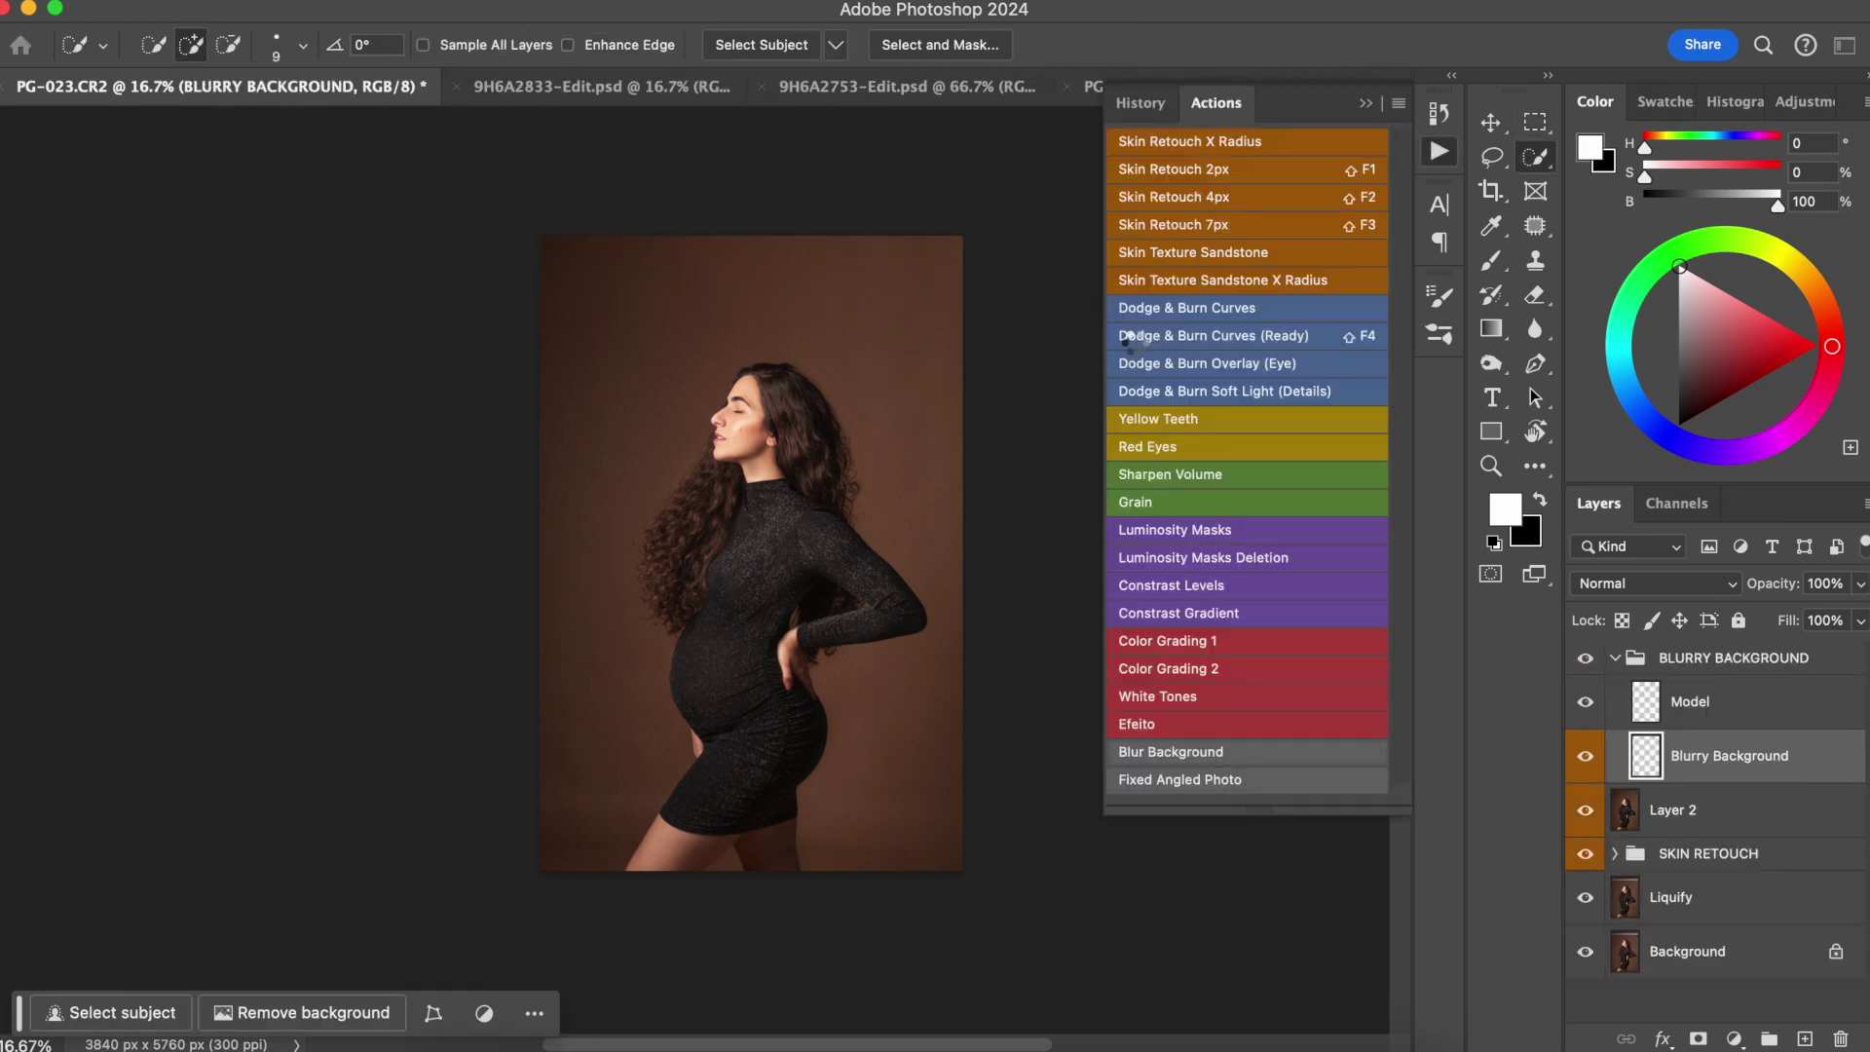
key(x)
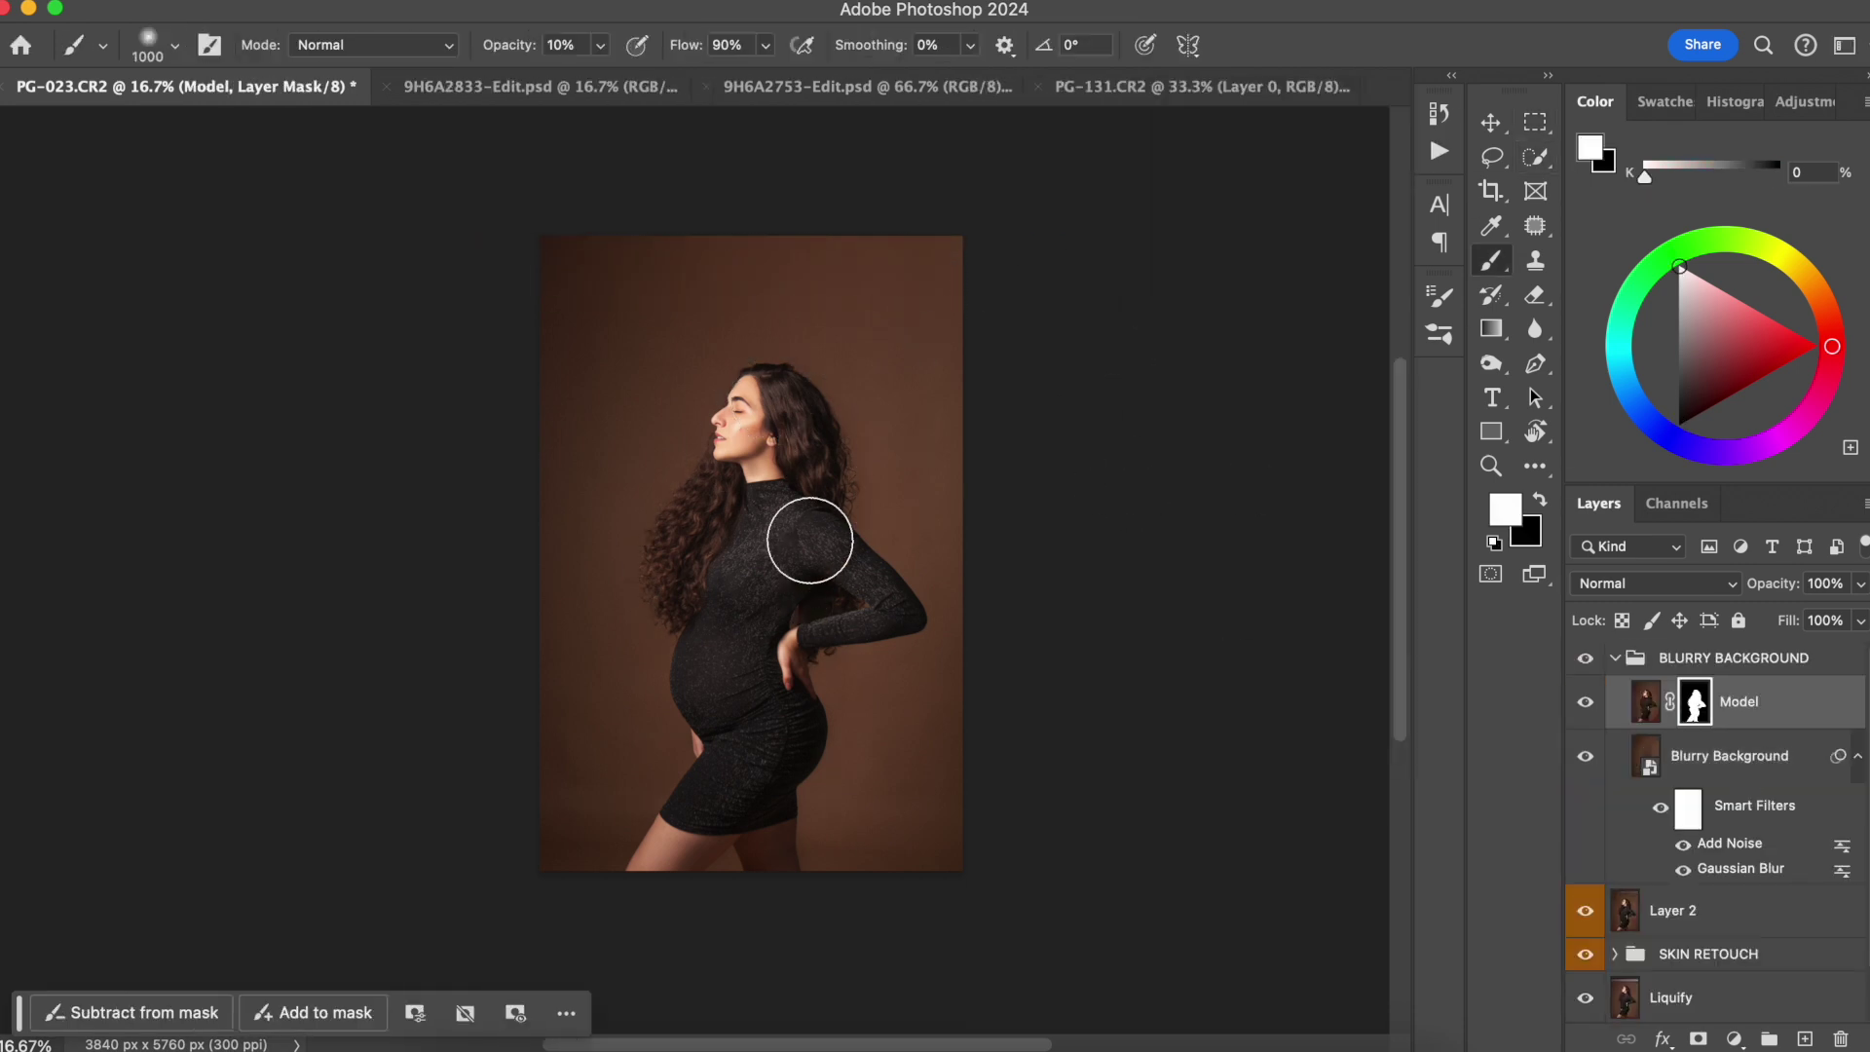
click(1584, 659)
click(1584, 658)
key(0)
Stamp visible layers into Layer 3 and make a pen-path selection around the belly edge
key(ctrl+shift+alt+e)
scroll(584, 468, up, 5)
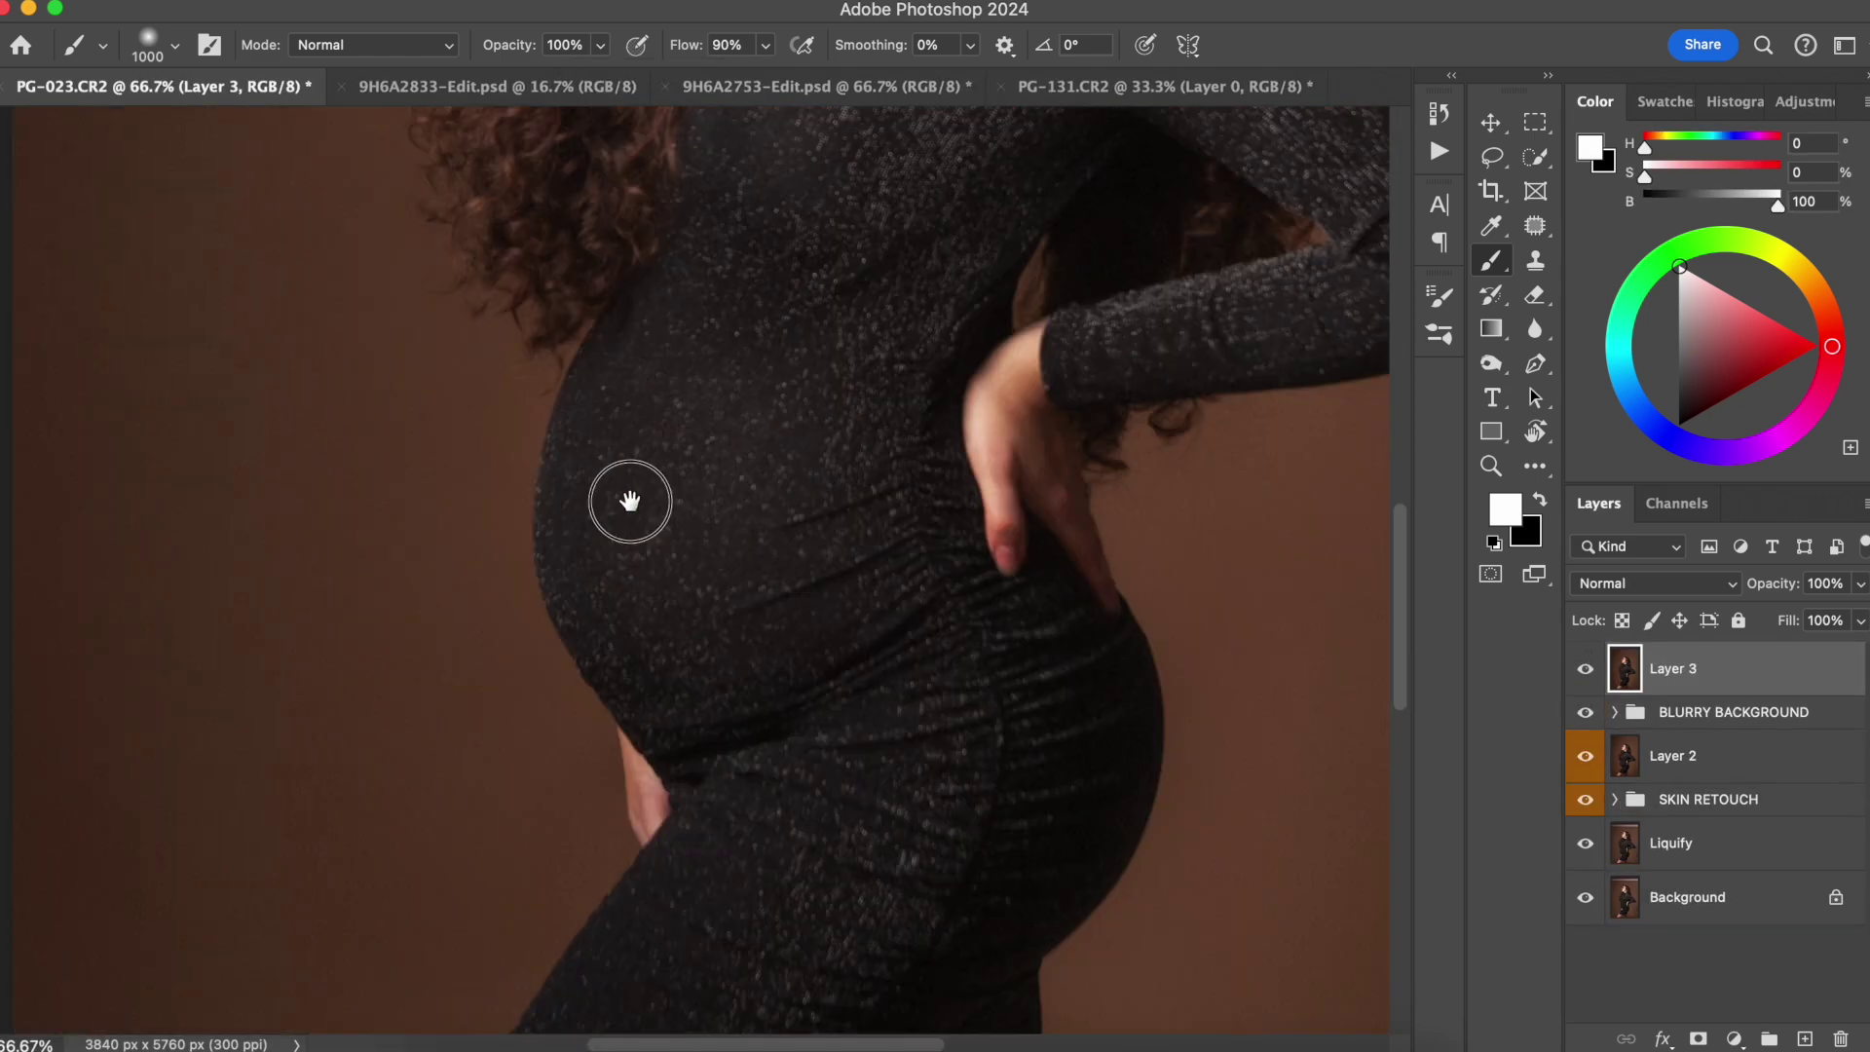
key(p)
mouse_move(656, 537)
mouse_down()
mouse_move(682, 570)
mouse_move(633, 750)
mouse_up()
click(701, 626)
click(692, 710)
click(542, 834)
click(438, 551)
click(632, 507)
click(323, 45)
Clone-clean the belly edge with a 150 brush, then run the Sharpen Volume action
key(Return)
key(s)
key(bracketright)
key(bracketright)
key(bracketright)
key(bracketright)
key(bracketright)
key(bracketright)
key(ctrl+d)
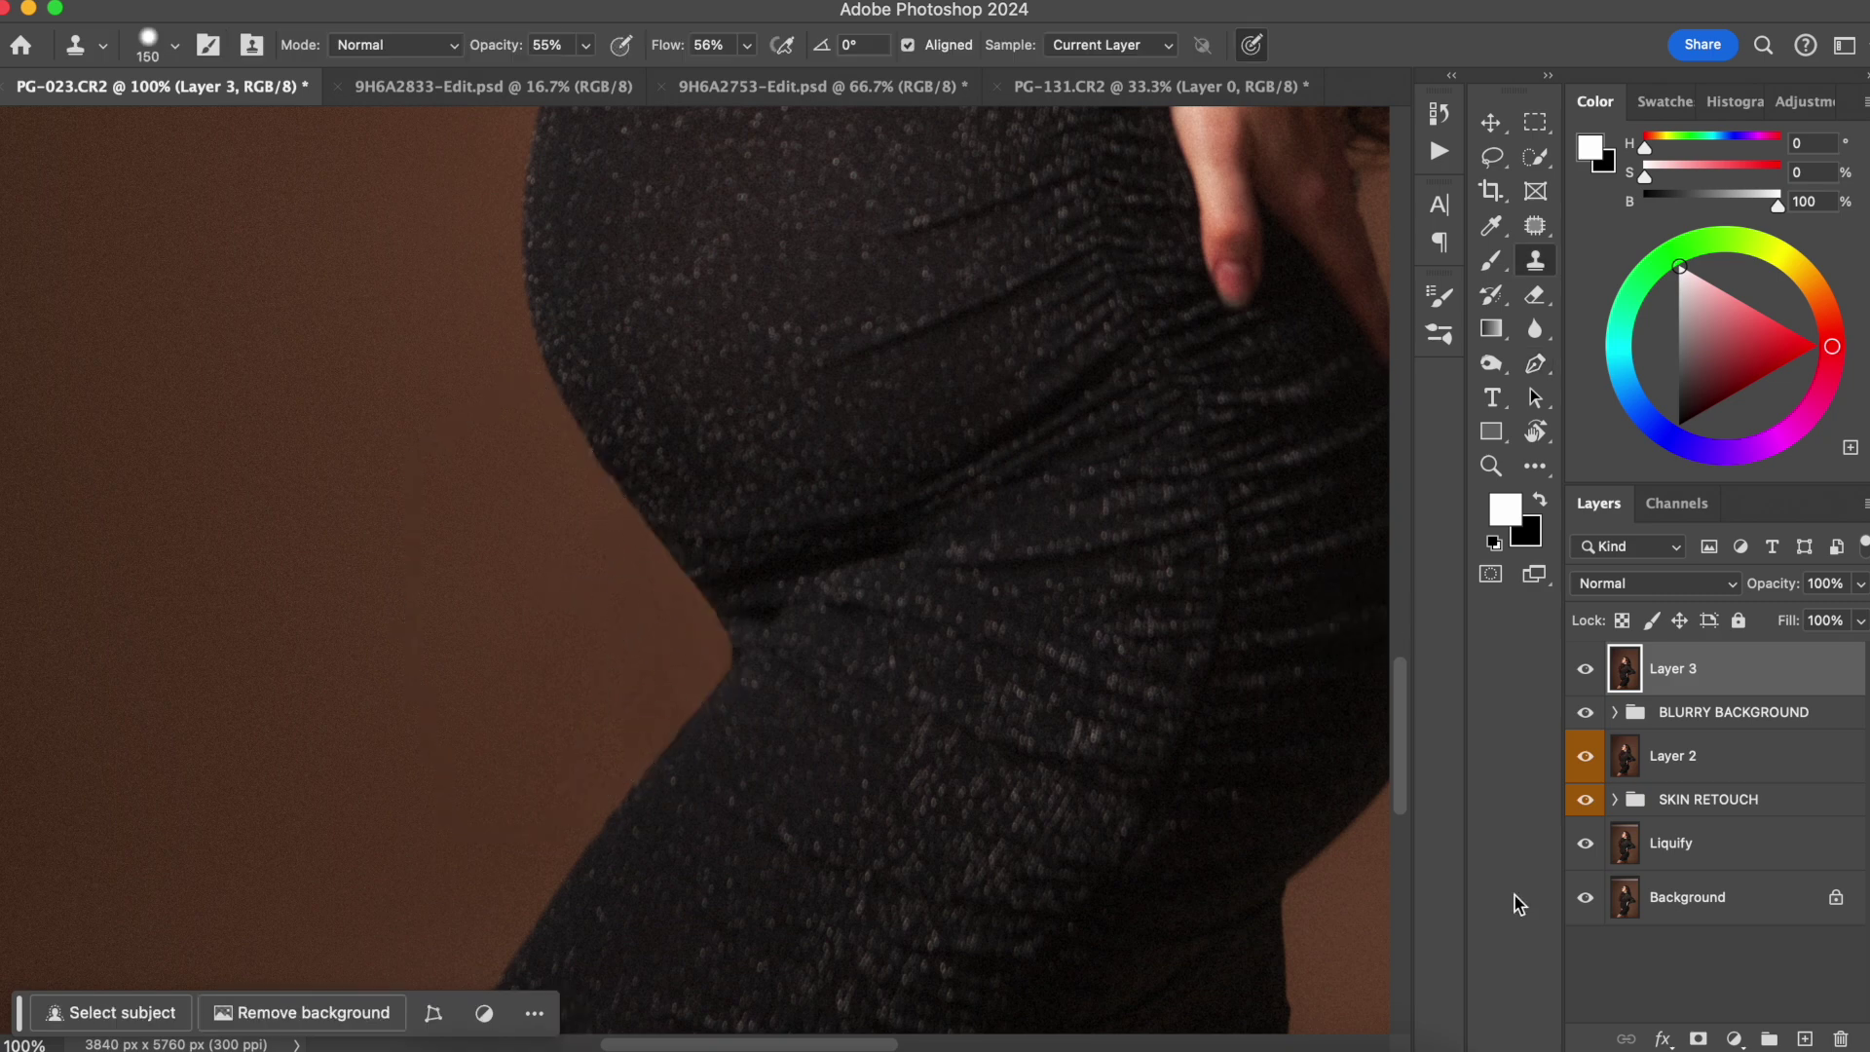
key(ctrl+0)
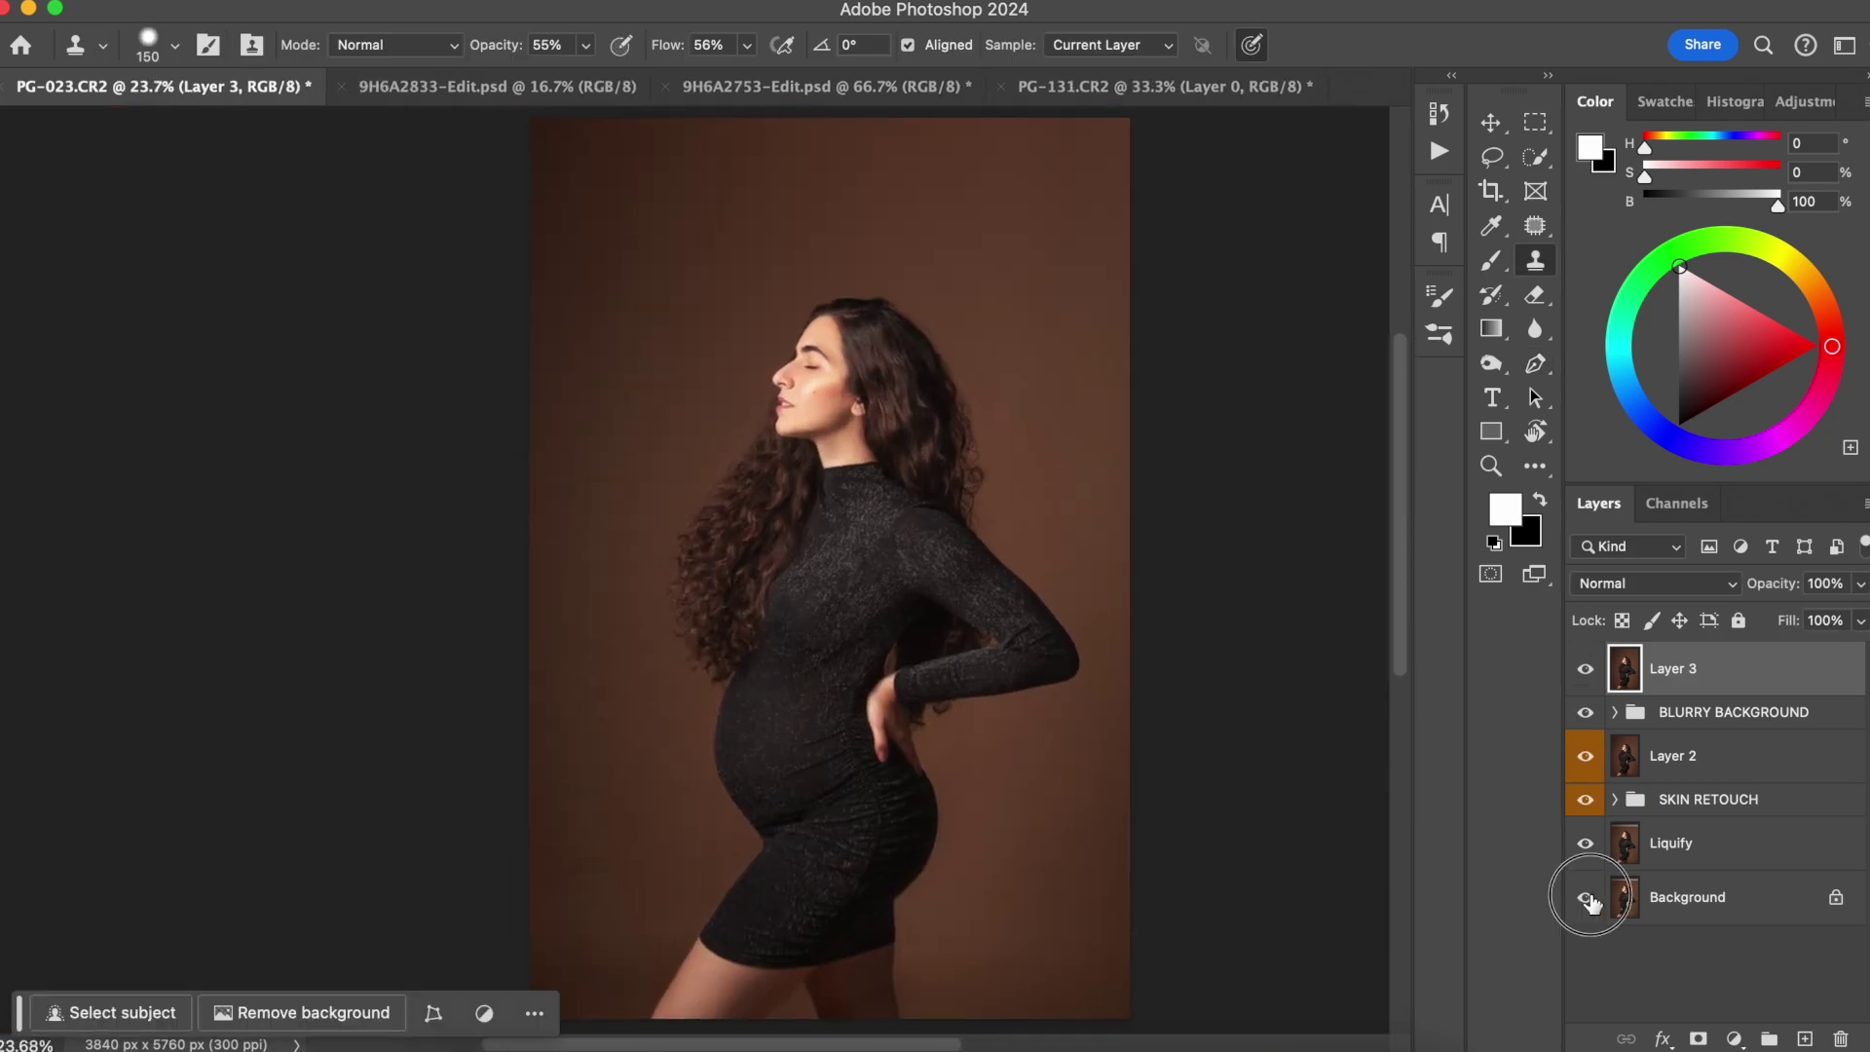
key(alt+F9)
click(1180, 474)
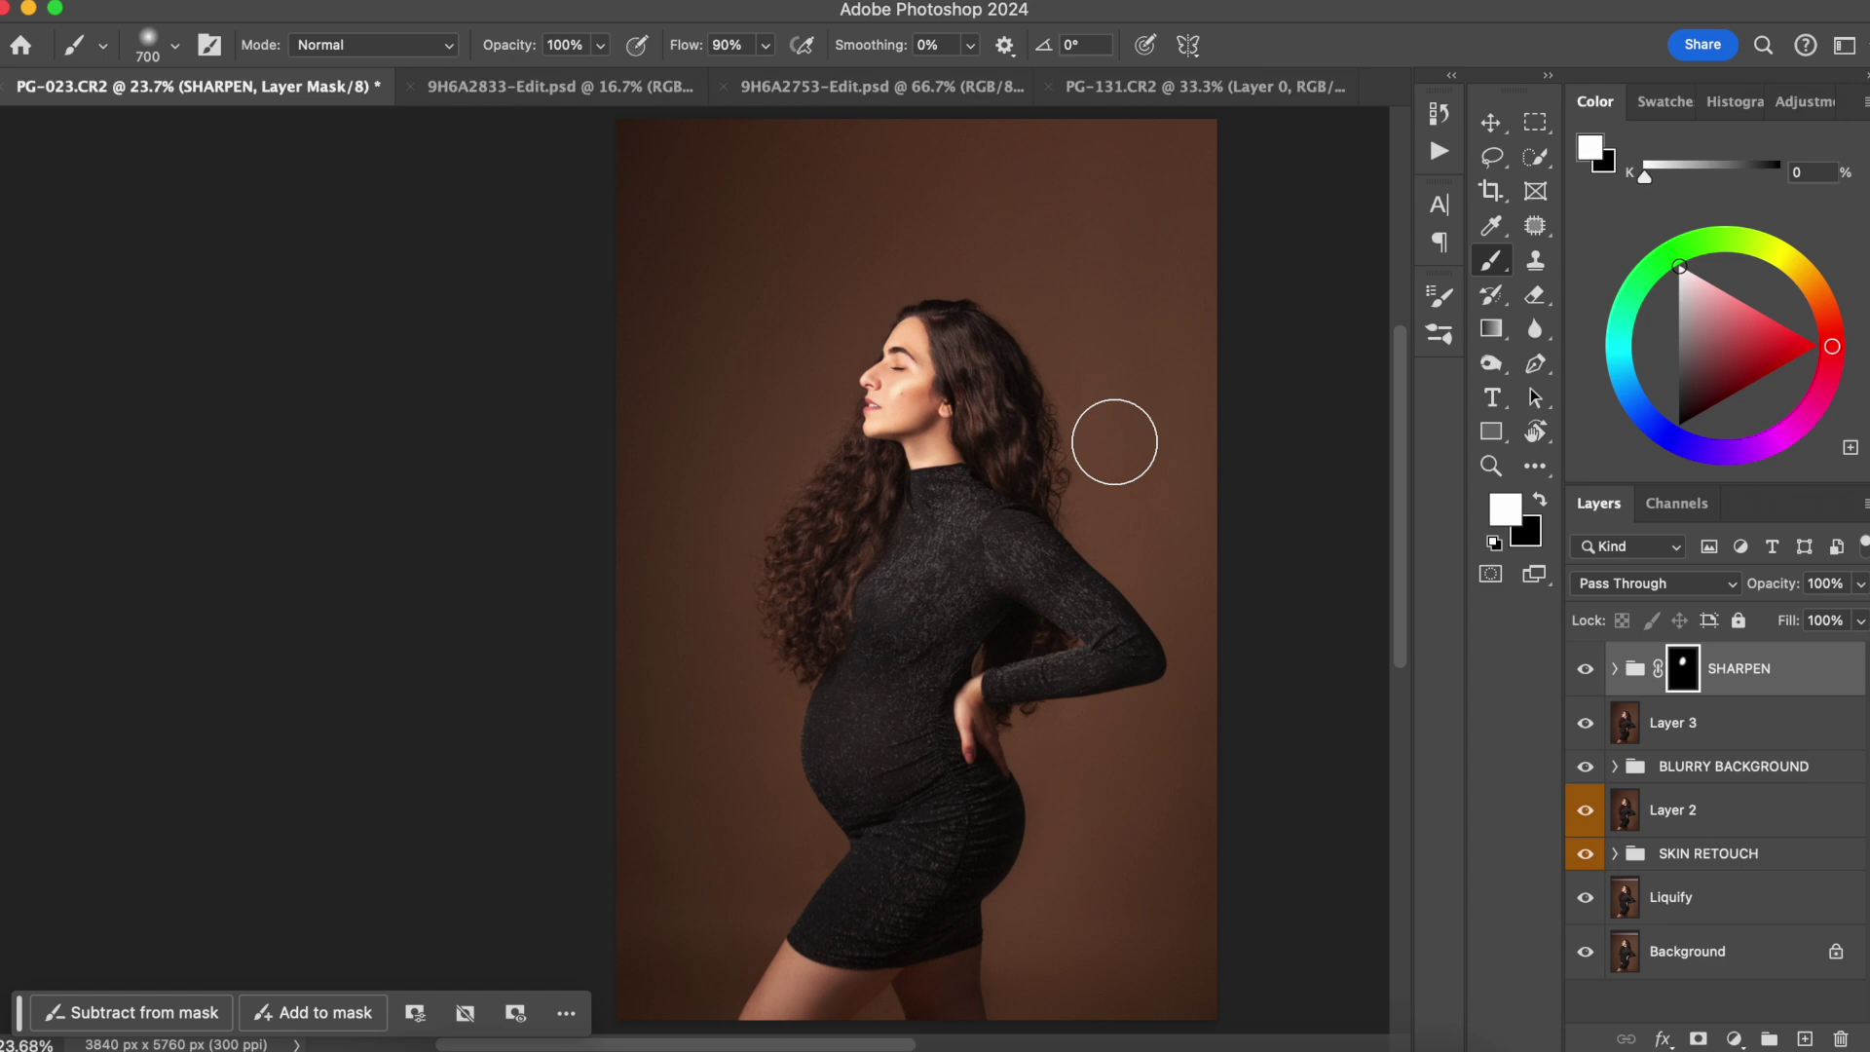
alt+click(1585, 952)
alt+click(1586, 952)
alt+click(1585, 952)
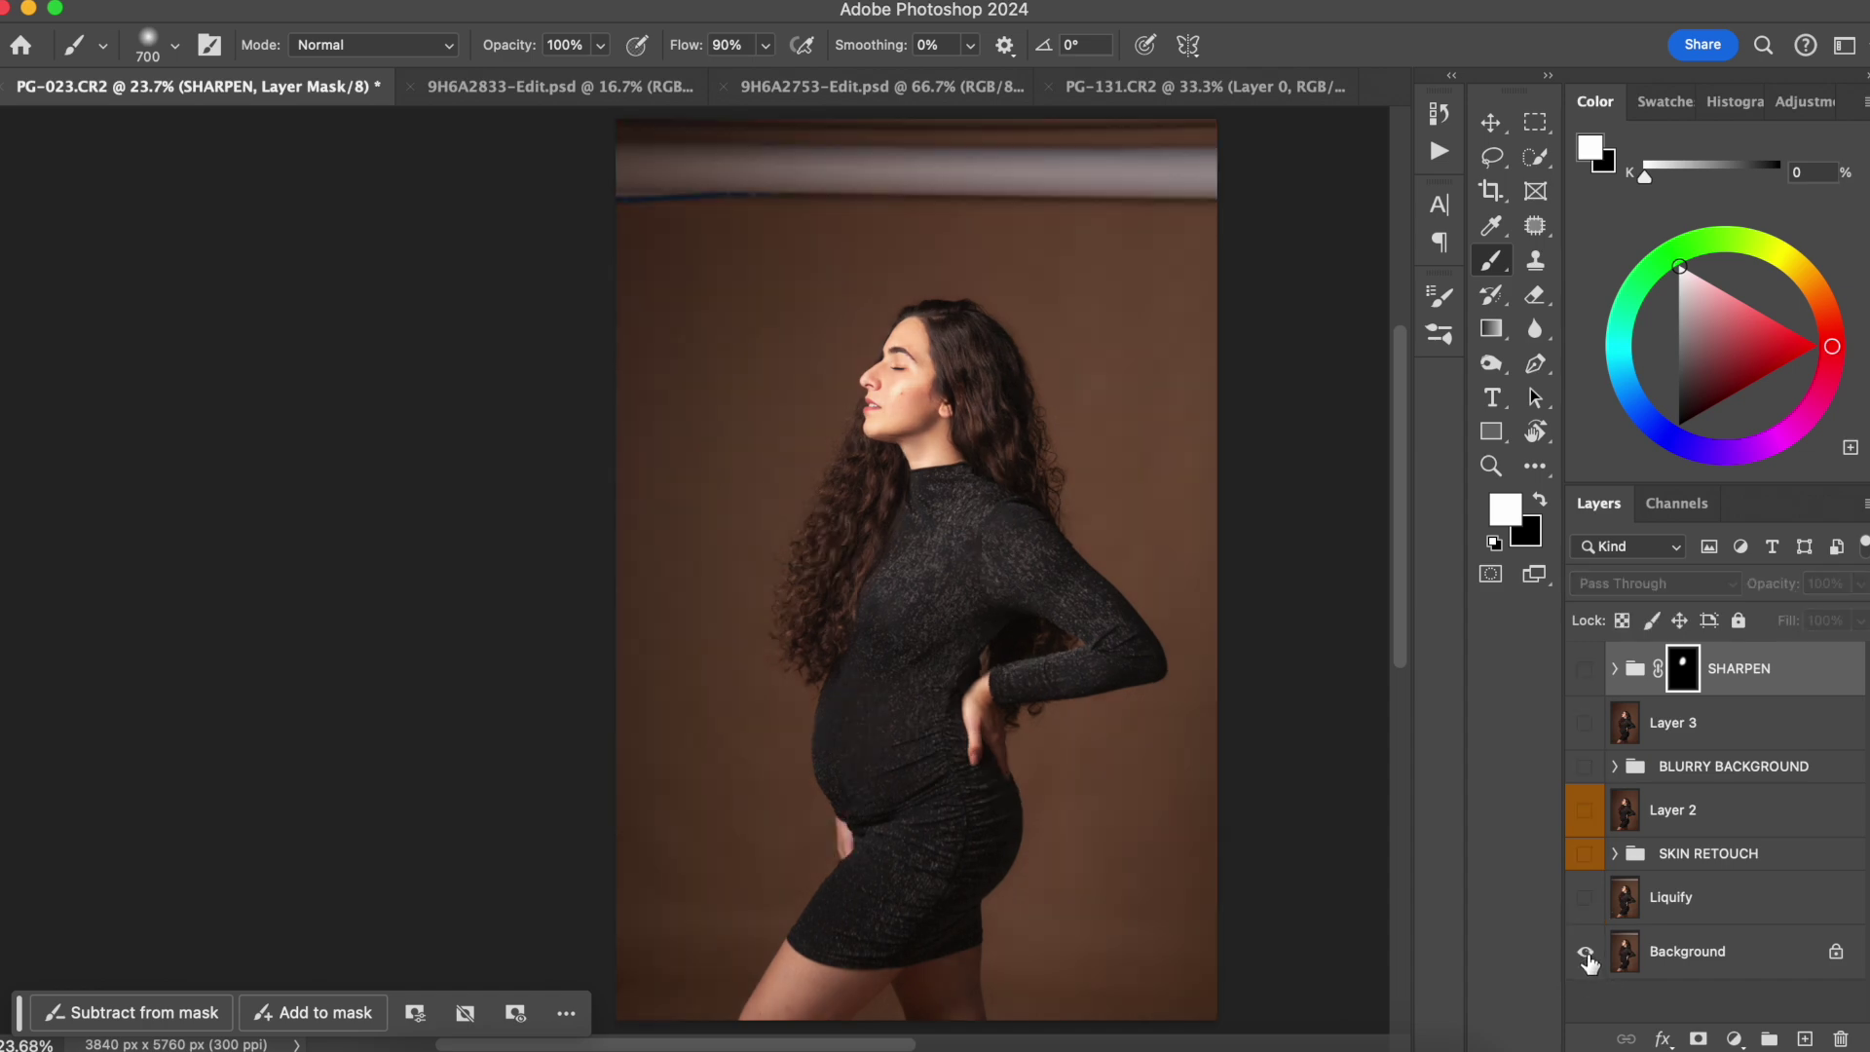
alt+click(1585, 951)
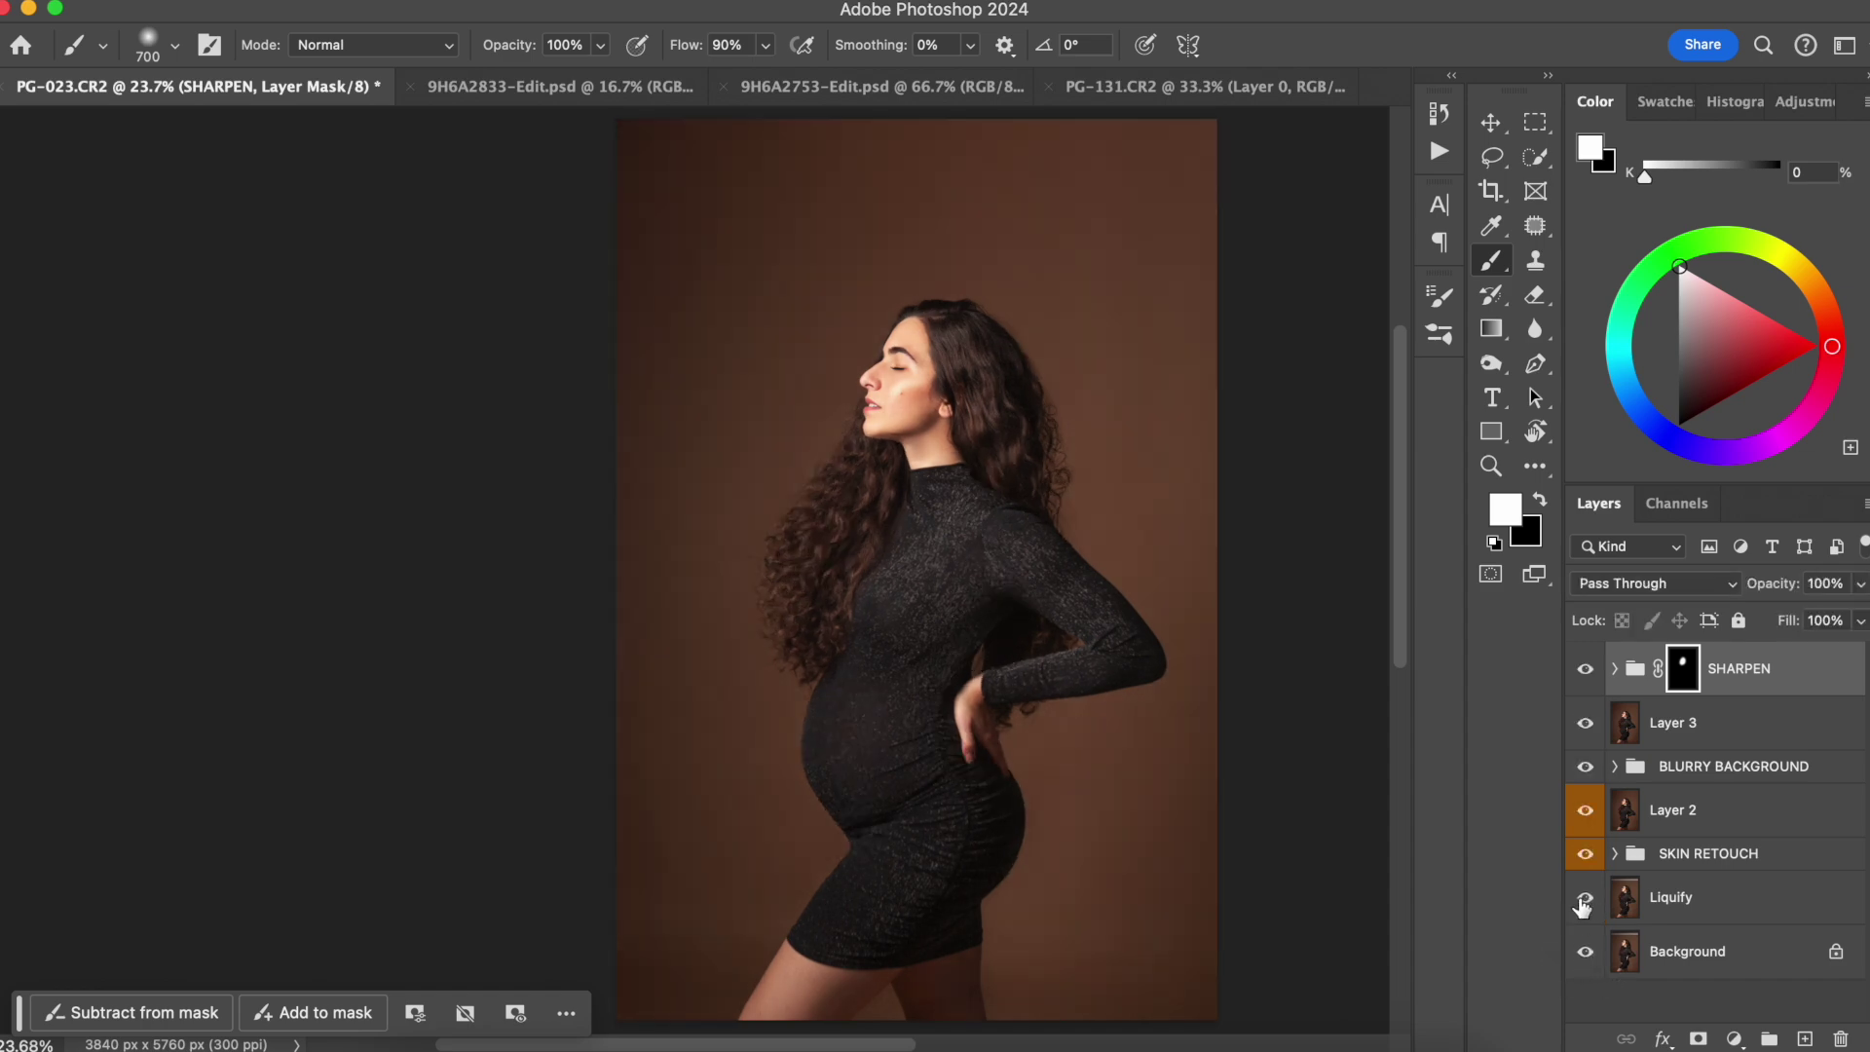